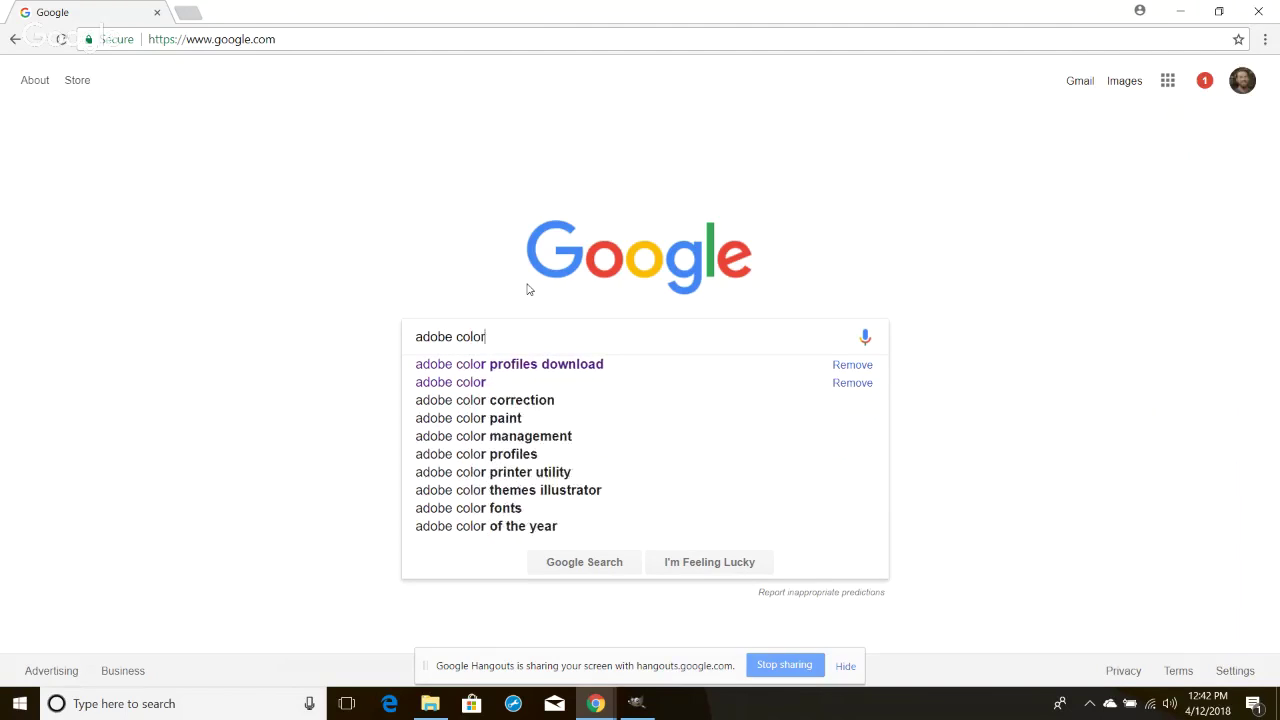
# Search Google for 'adobe color profiles download' and open Adobe's Windows ICC profile downloads page
pyautogui.press('Down')
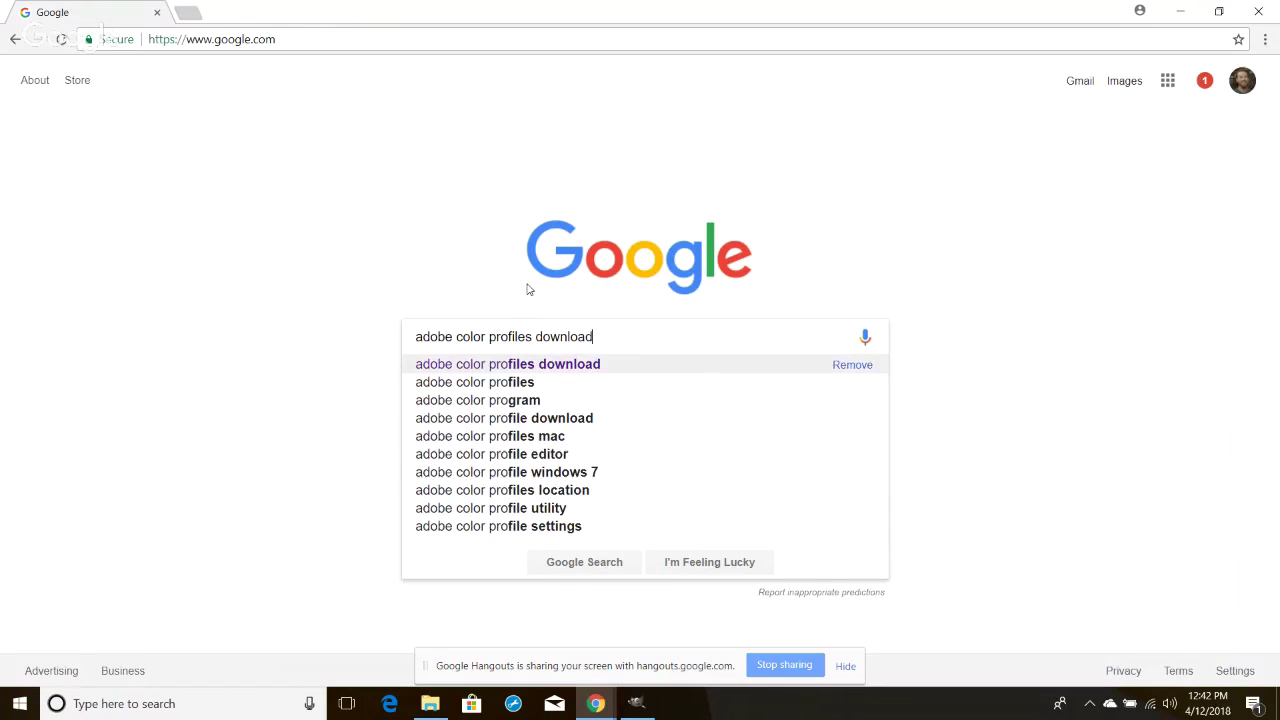
pyautogui.press('Return')
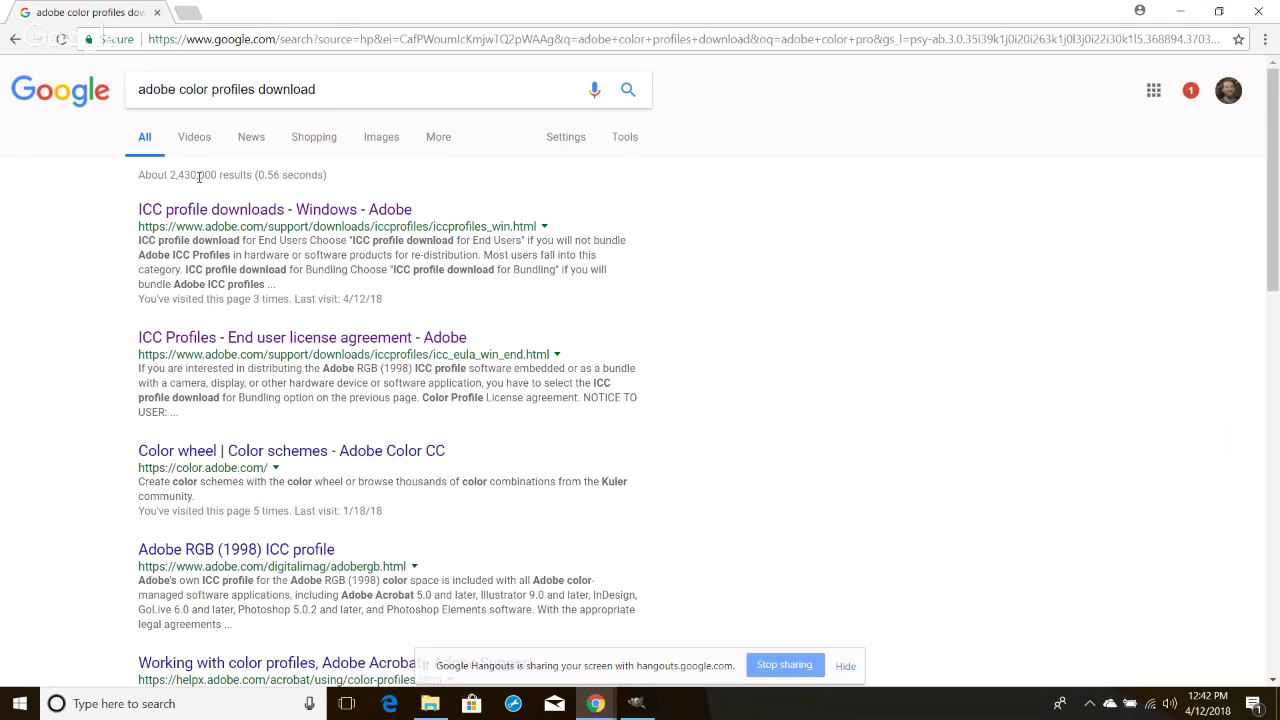
pyautogui.click(316, 210)
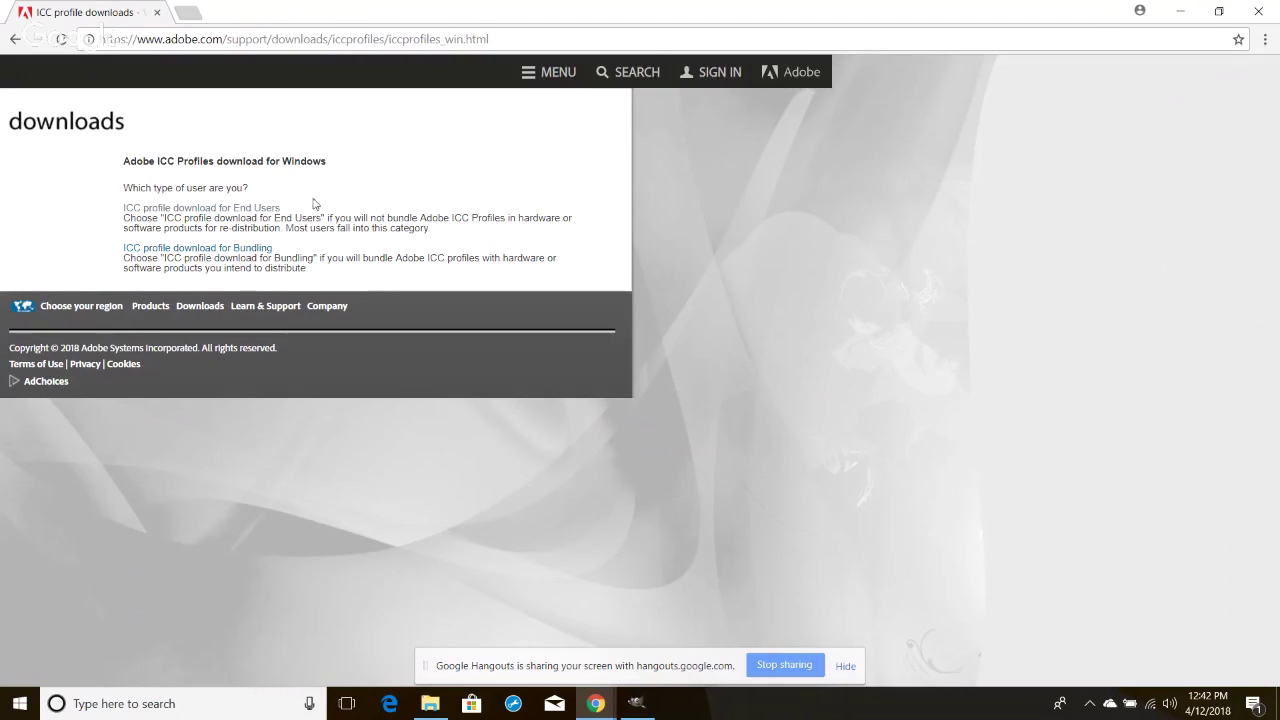
# Choose the ICC profile download for end users and accept the licence agreement
pyautogui.click(247, 212)
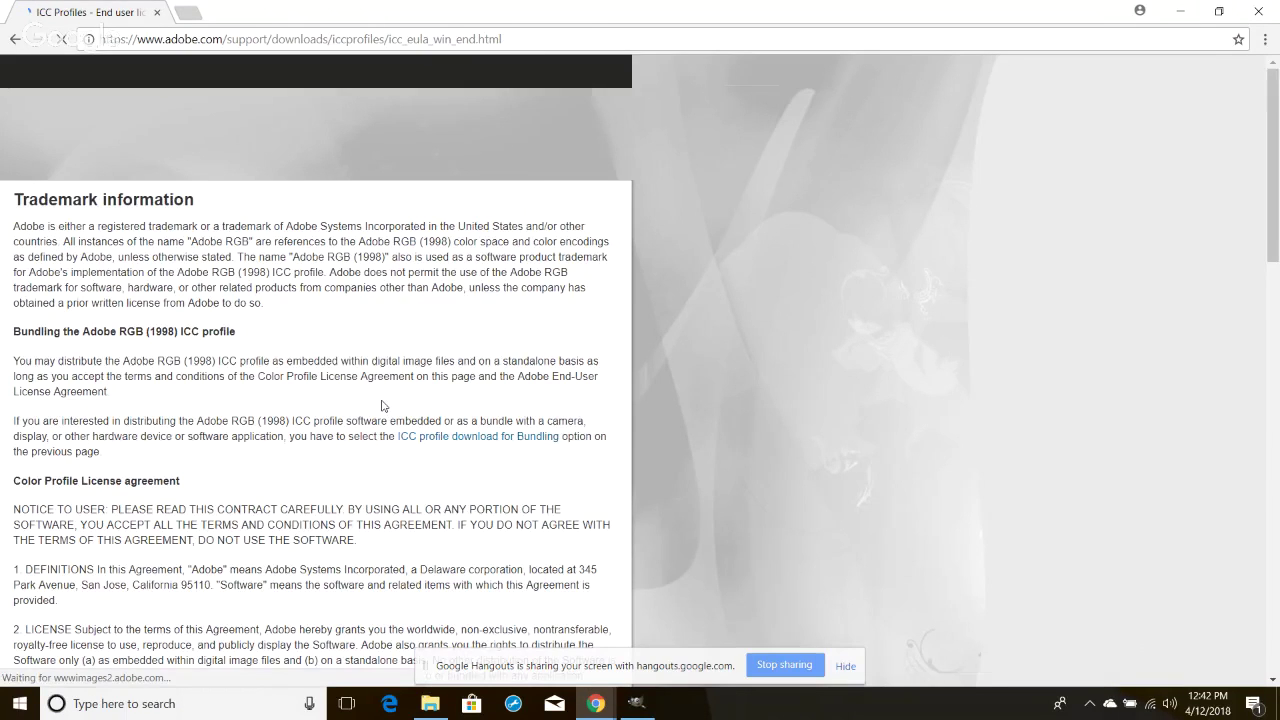
pyautogui.scroll(-20, 381, 405)
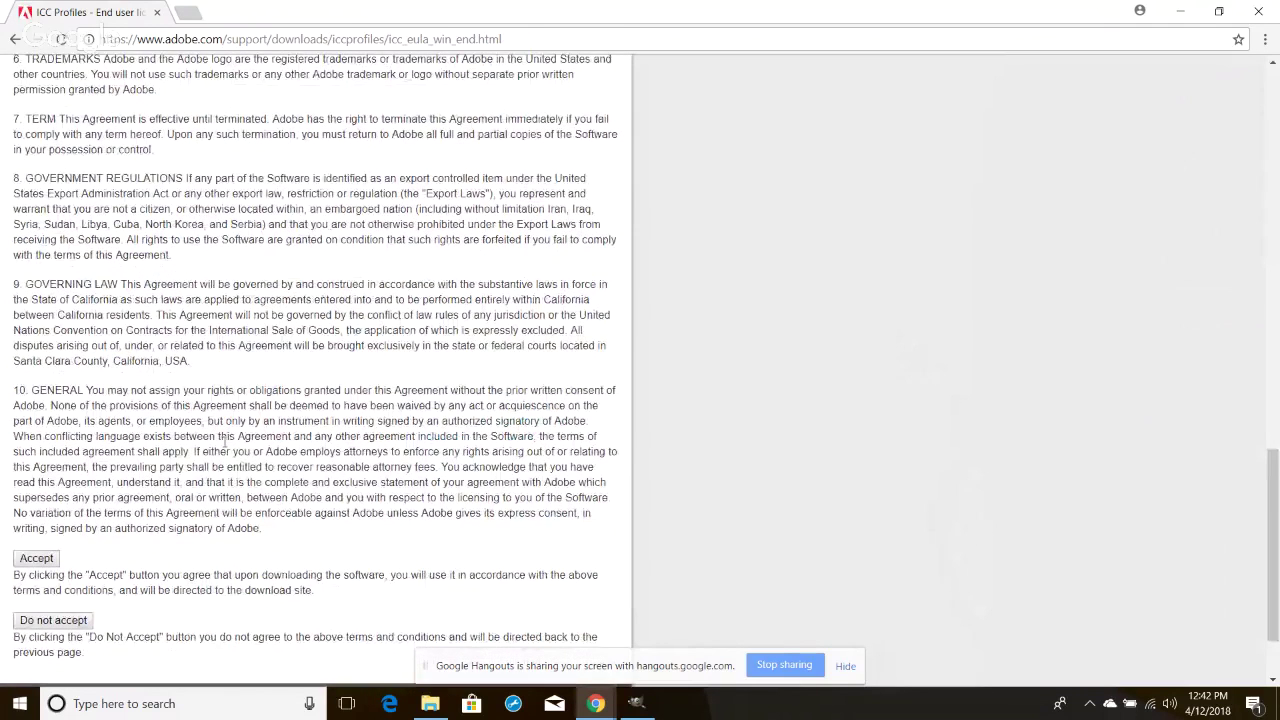
pyautogui.scroll(-1, 226, 443)
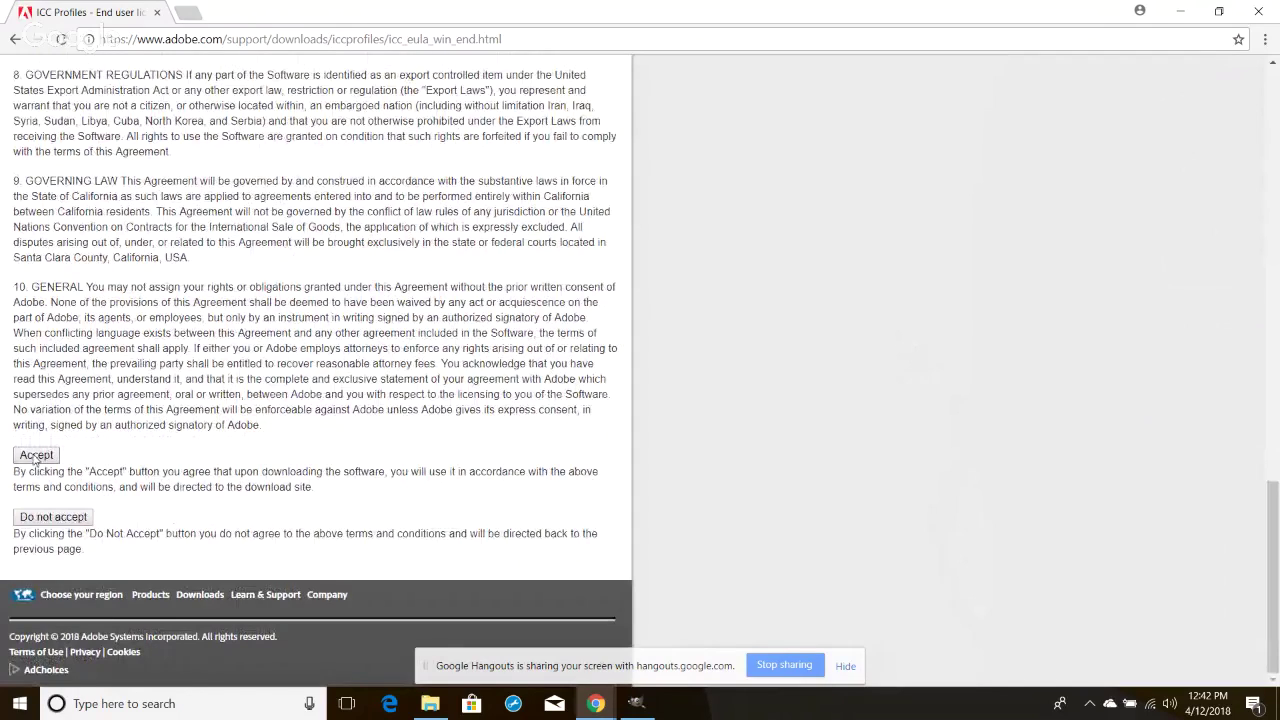
pyautogui.click(38, 457)
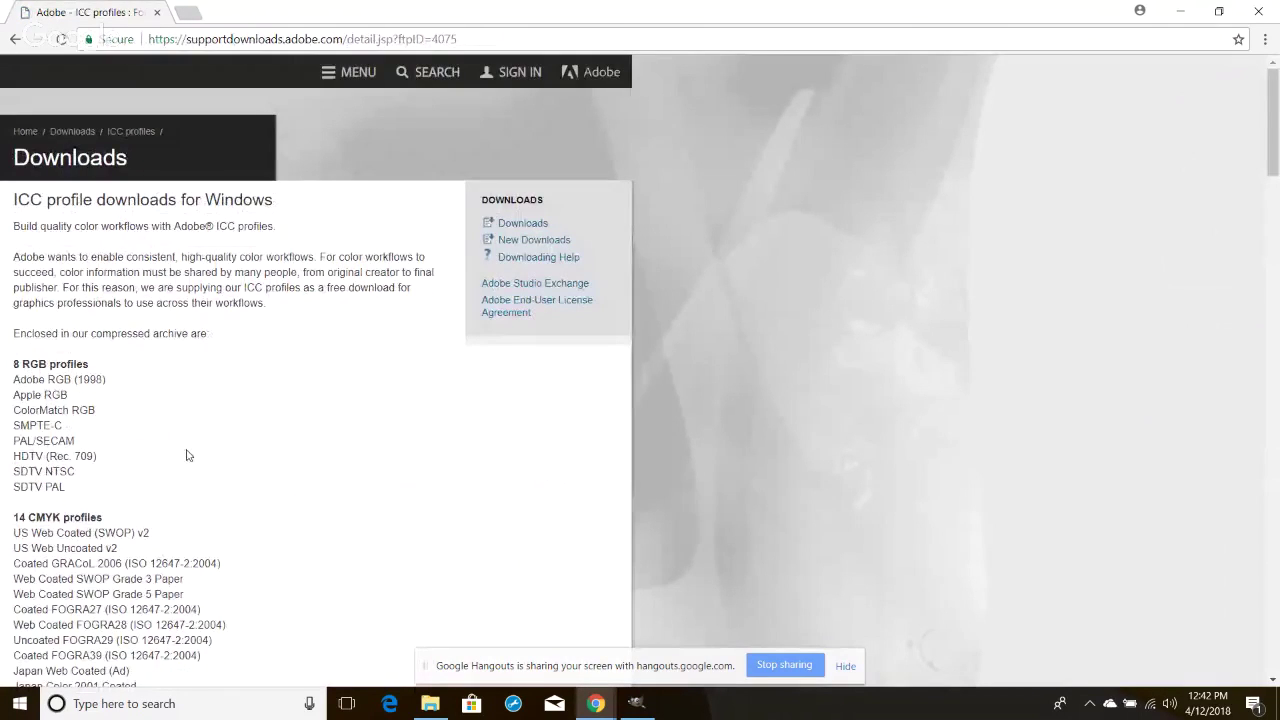
# Read through the page's RGB profiles, CMYK profiles and installation sections
pyautogui.scroll(-3, 186, 455)
pyautogui.scroll(2, 170, 457)
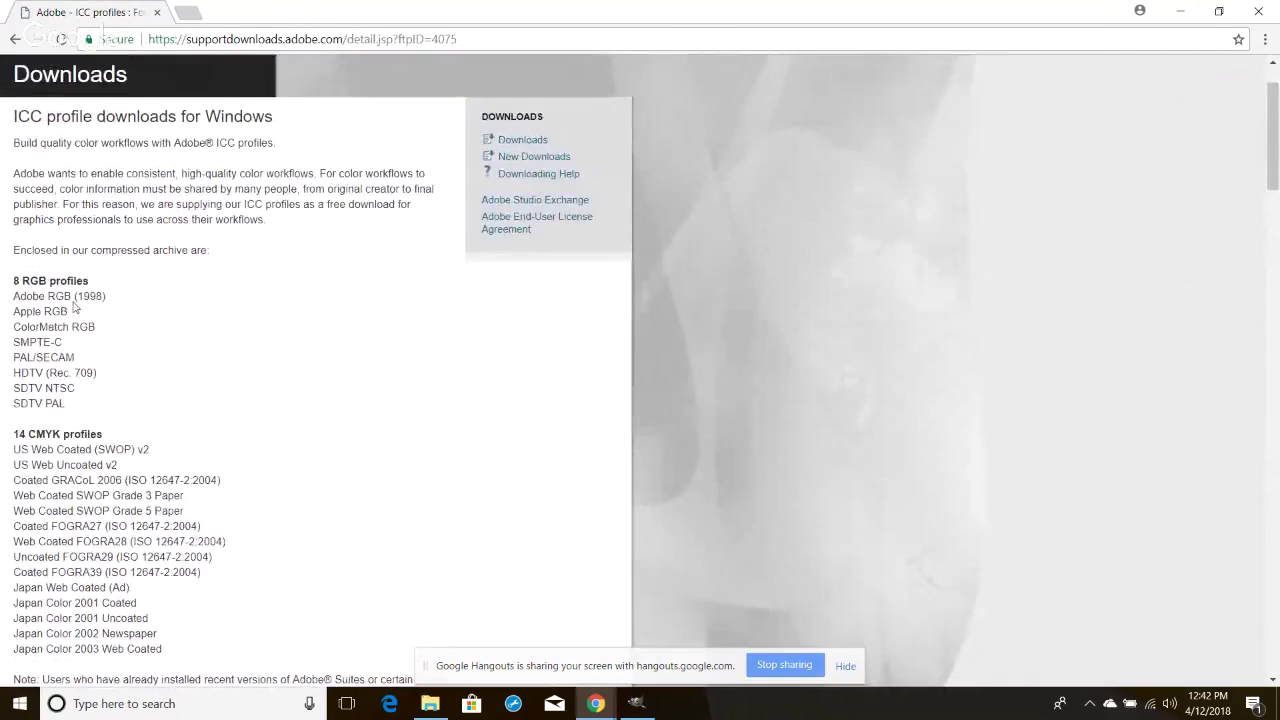
pyautogui.moveTo(12, 281); pyautogui.dragTo(100, 296)
pyautogui.click(118, 362)
pyautogui.scroll(-1, 100, 420)
pyautogui.moveTo(17, 345); pyautogui.dragTo(104, 352)
pyautogui.click(128, 443)
pyautogui.scroll(-1, 135, 440)
pyautogui.scroll(-1, 135, 441)
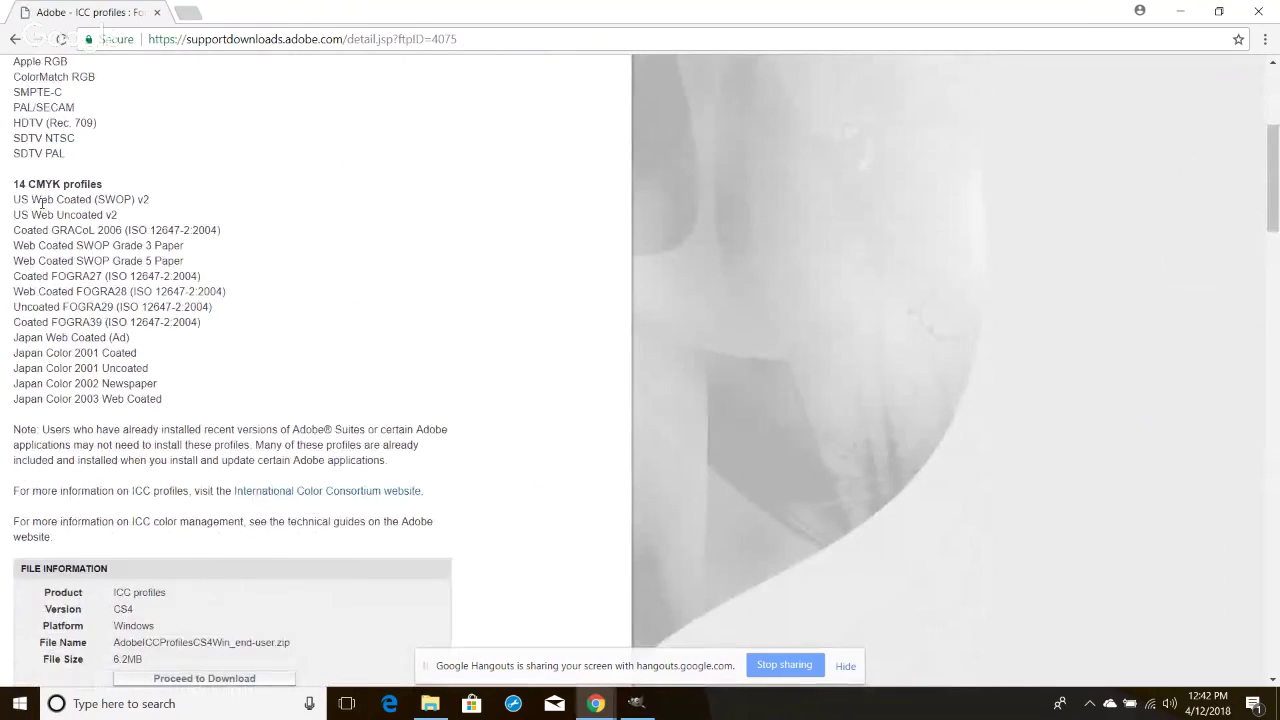
pyautogui.scroll(-3, 150, 440)
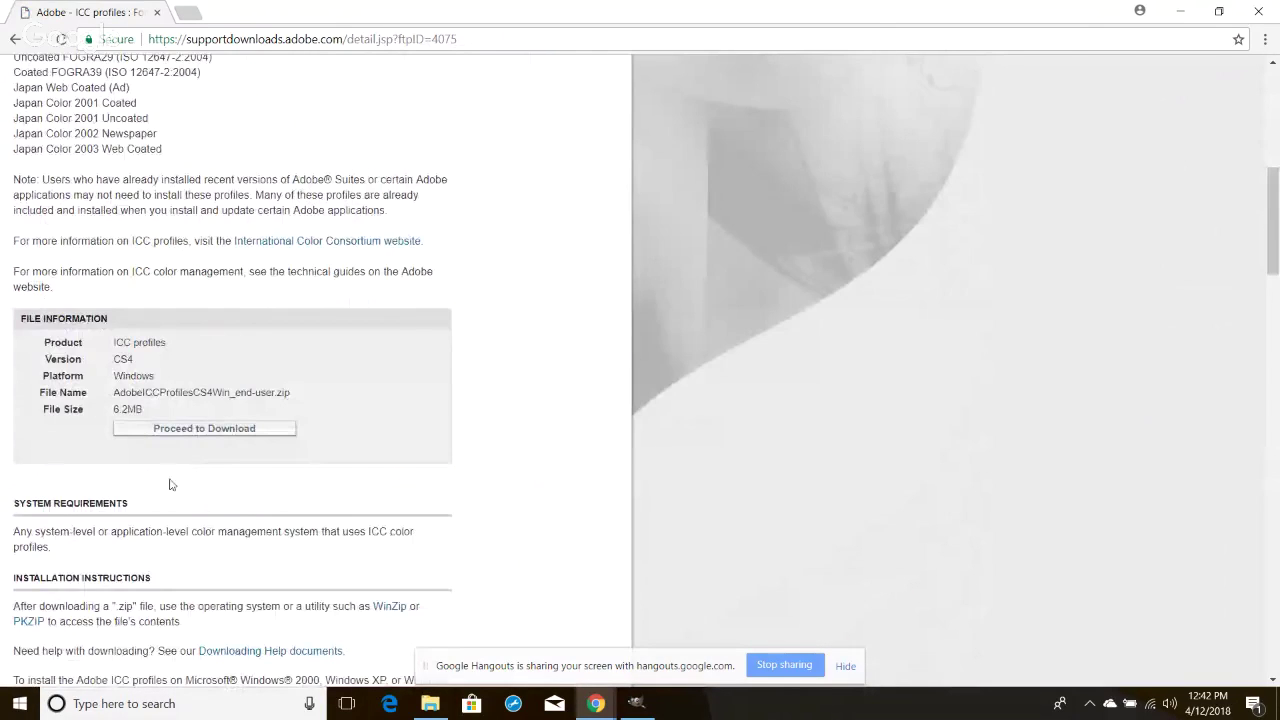
pyautogui.scroll(-1, 170, 485)
pyautogui.moveTo(14, 494); pyautogui.dragTo(206, 497)
pyautogui.click(206, 500)
pyautogui.scroll(-2, 168, 443)
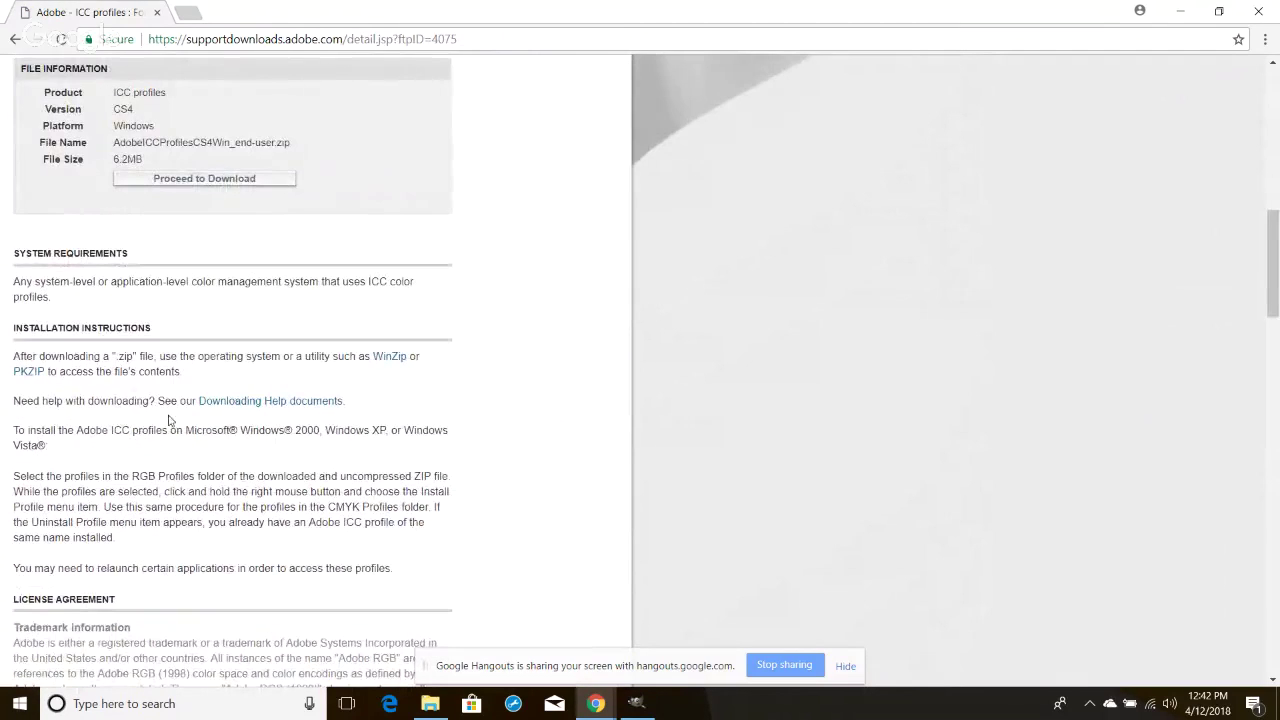
pyautogui.scroll(2, 90, 350)
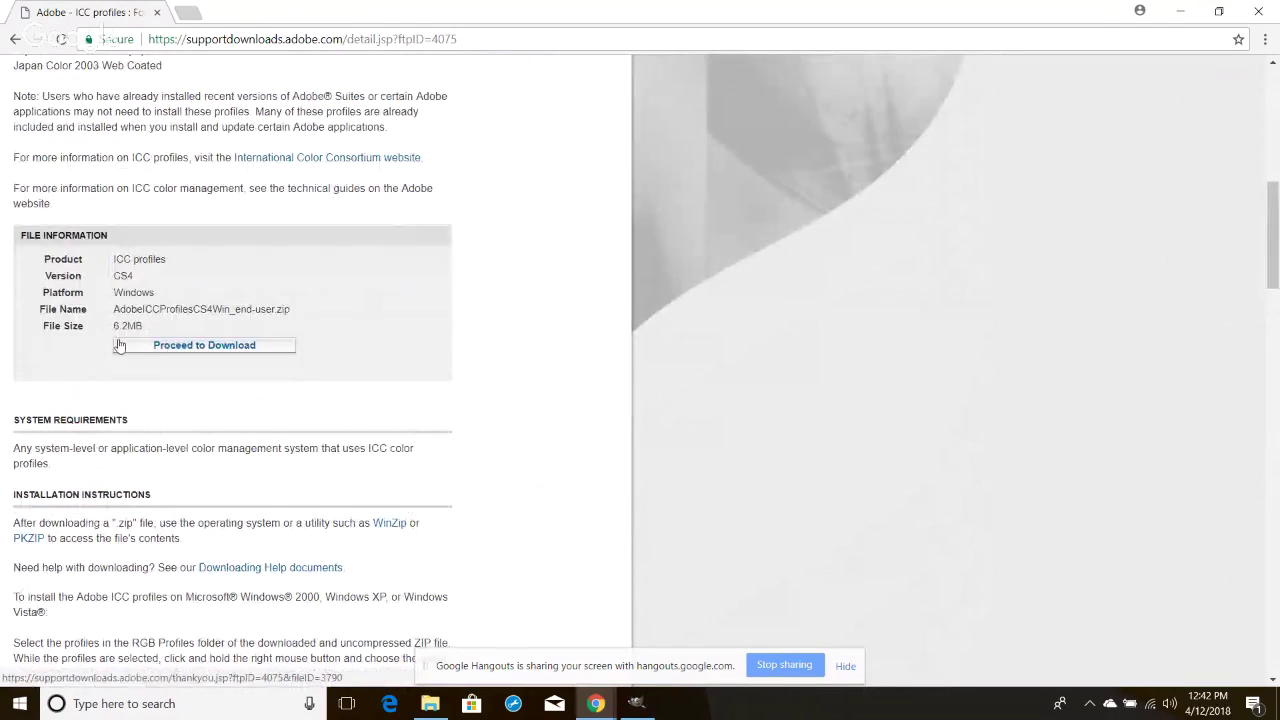
# Download AdobeICCProfilesCS4Win_end-user.zip and show it in its folder
pyautogui.click(205, 347)
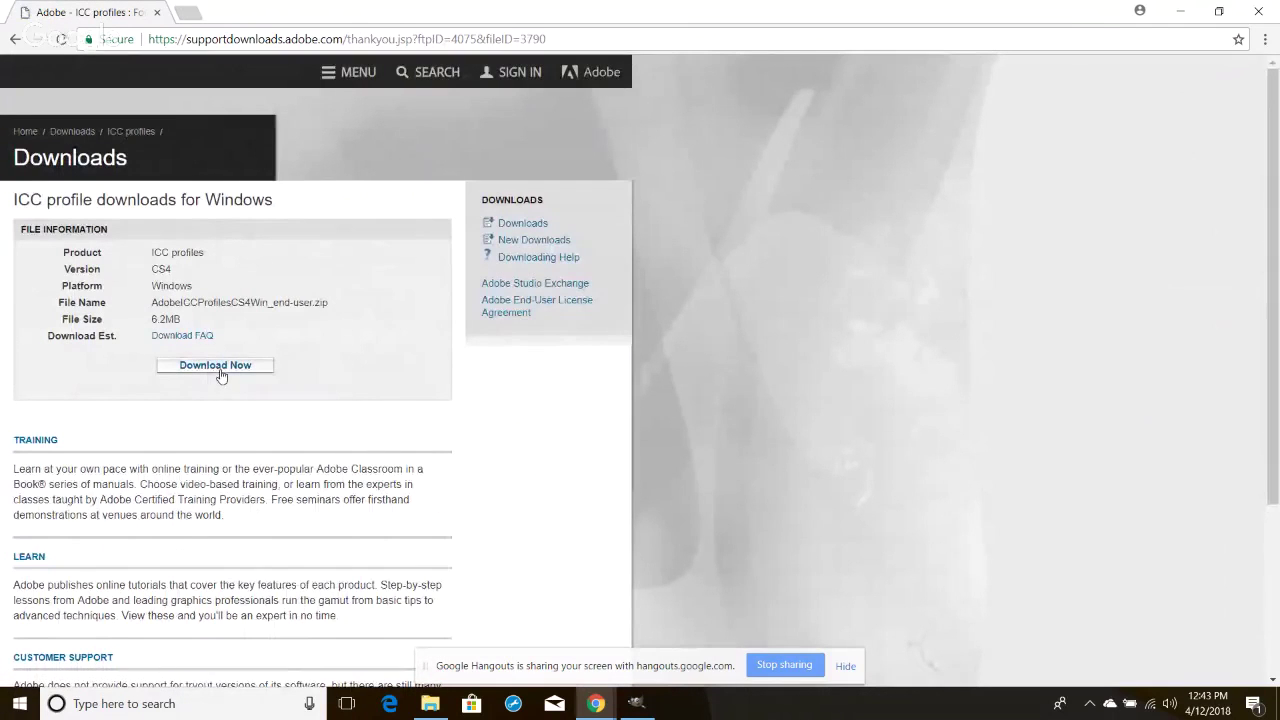
pyautogui.click(219, 369)
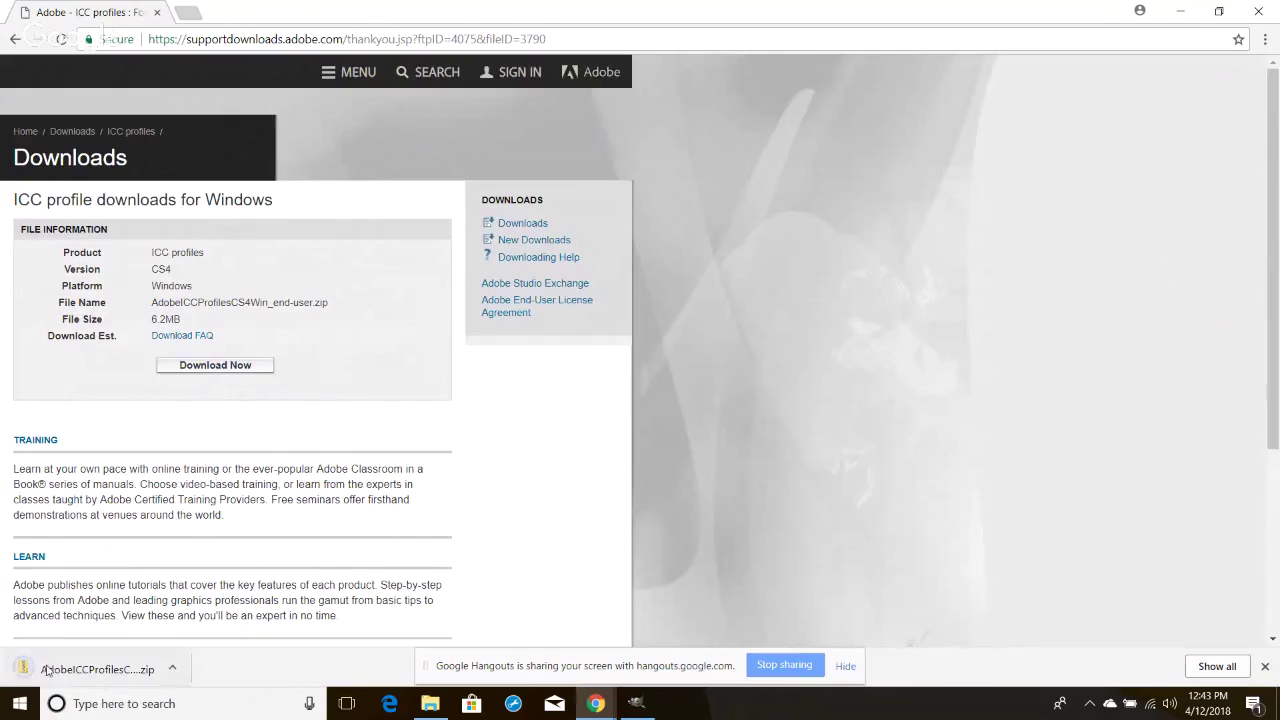
pyautogui.click(172, 669)
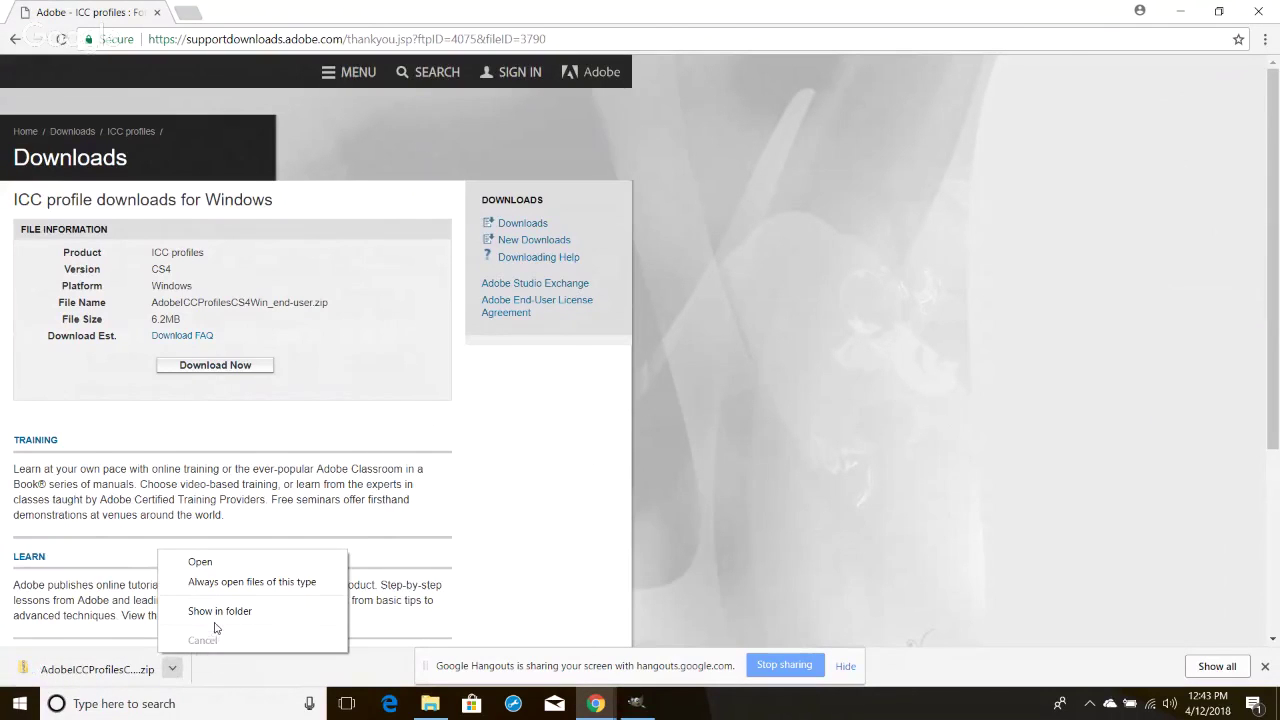
pyautogui.click(220, 611)
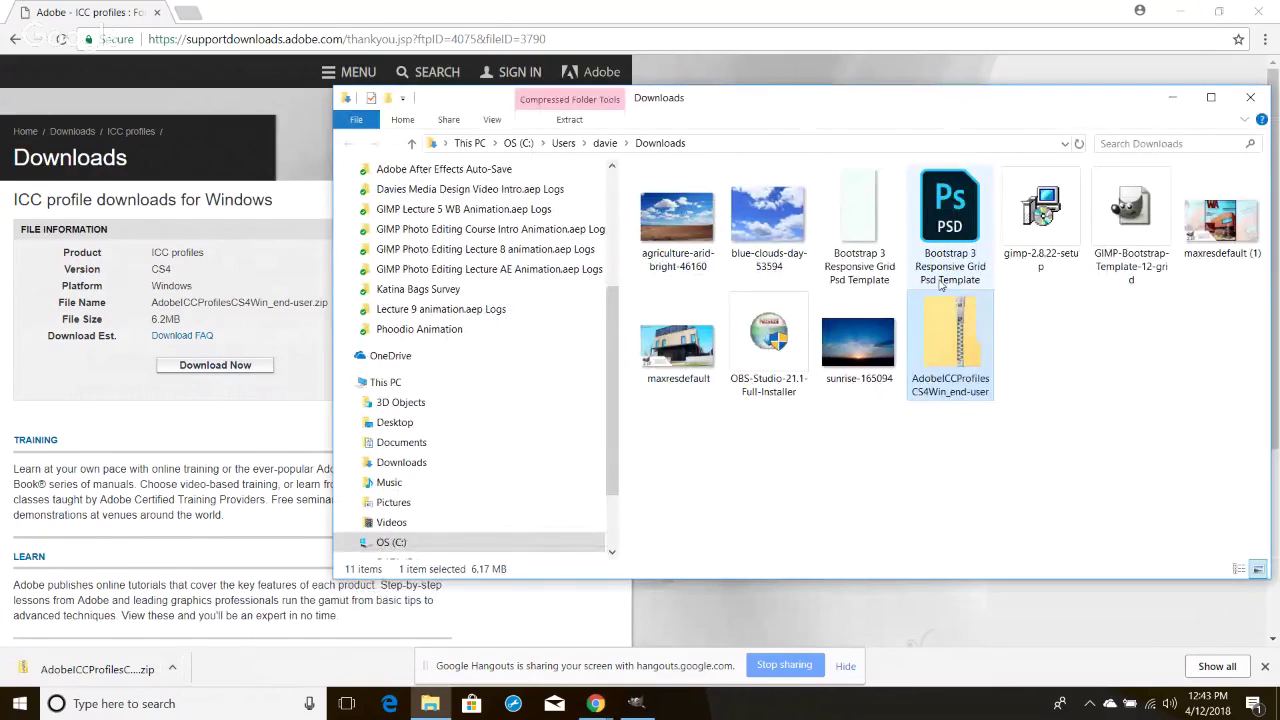
# Extract the zip into the suggested AdobeICCProfilesCS4Win_end-user folder, then show the desktop
pyautogui.rightClick(950, 336)
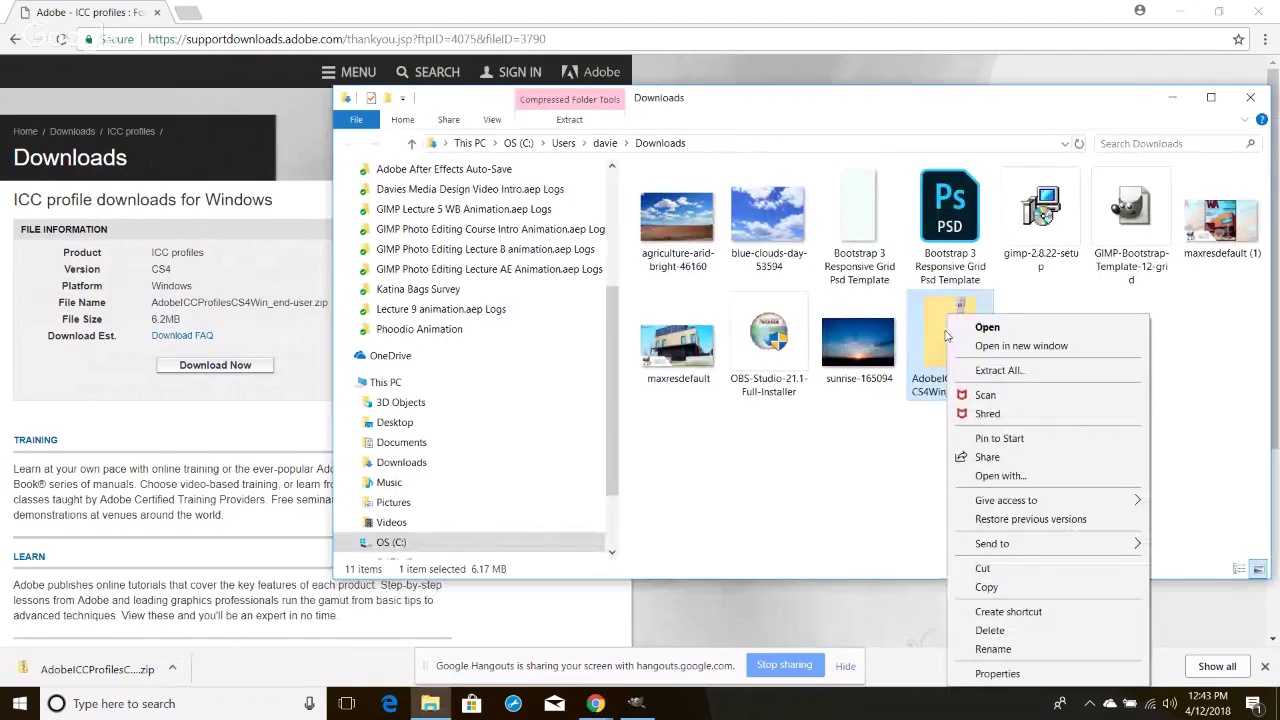
pyautogui.click(1004, 376)
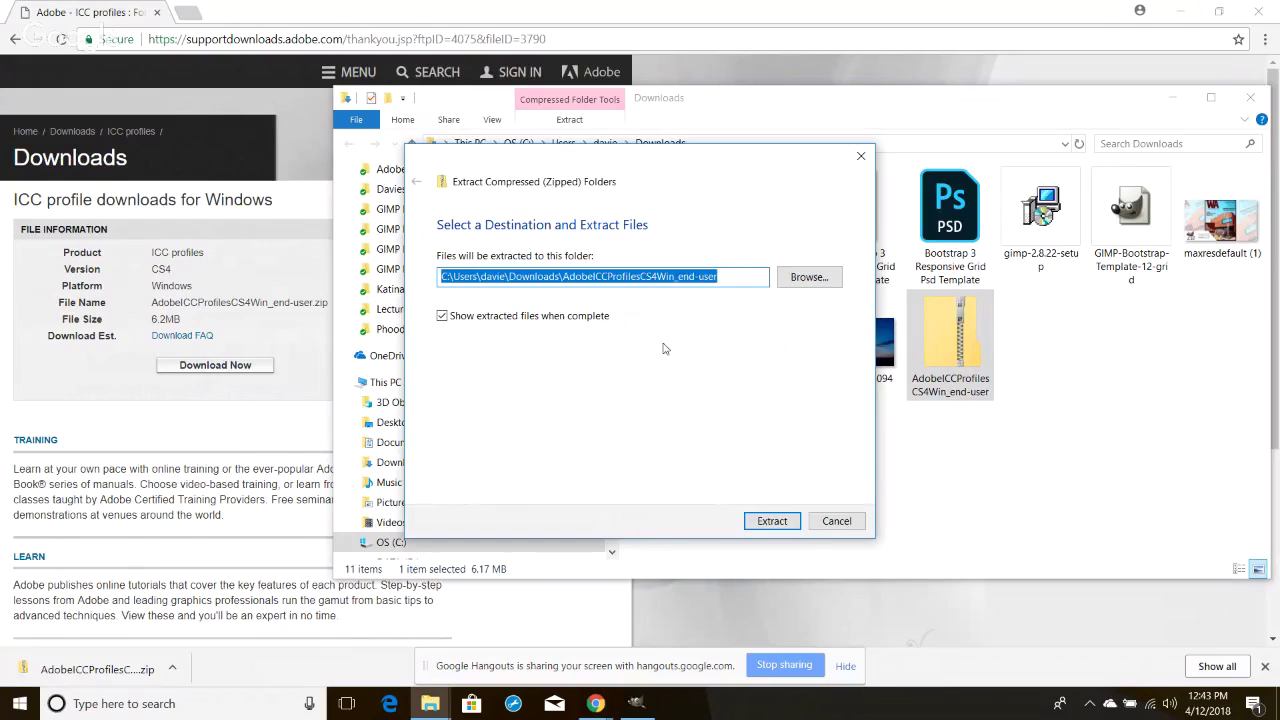
pyautogui.click(781, 522)
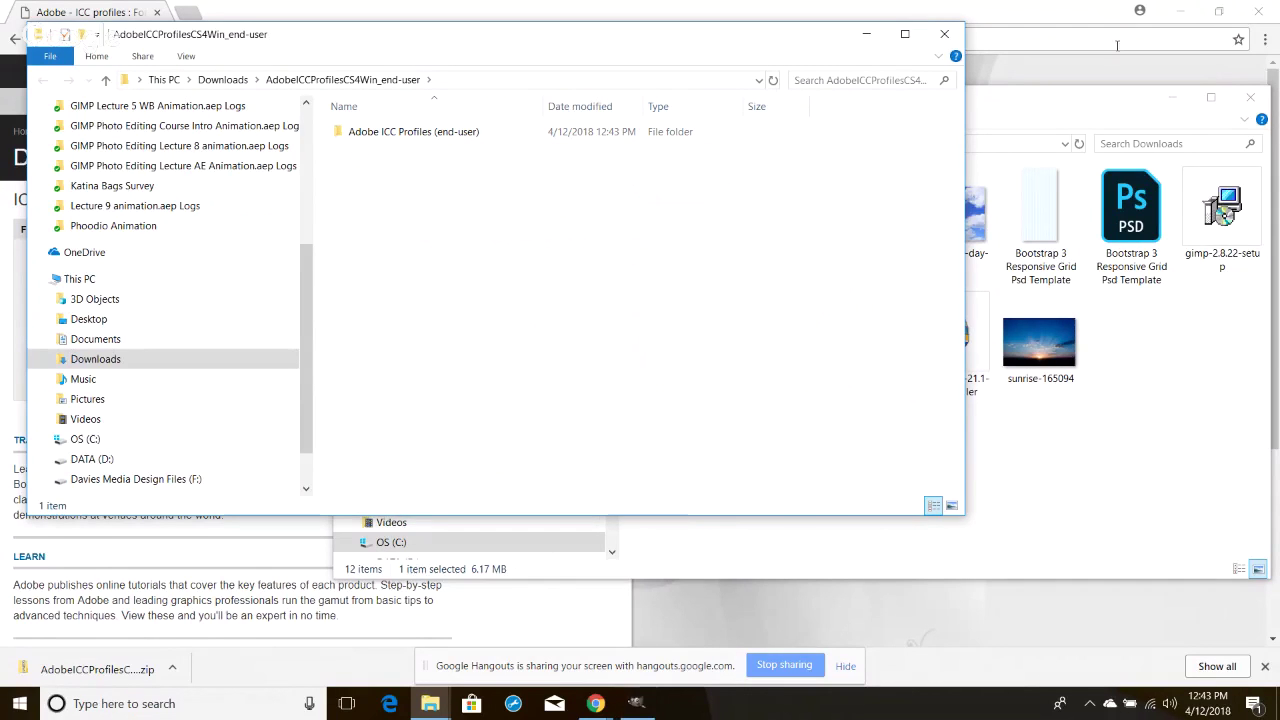
pyautogui.click(1277, 703)
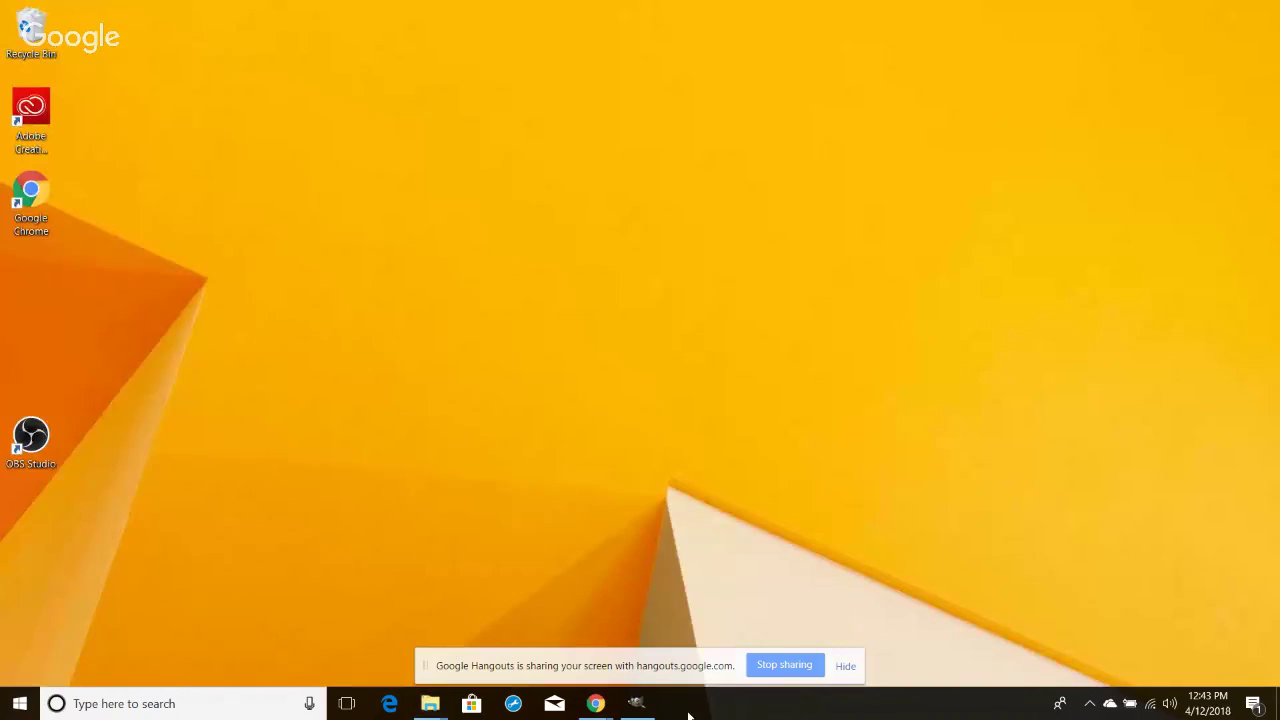
# Restore the GIMP window and open Edit > Preferences
pyautogui.click(636, 703)
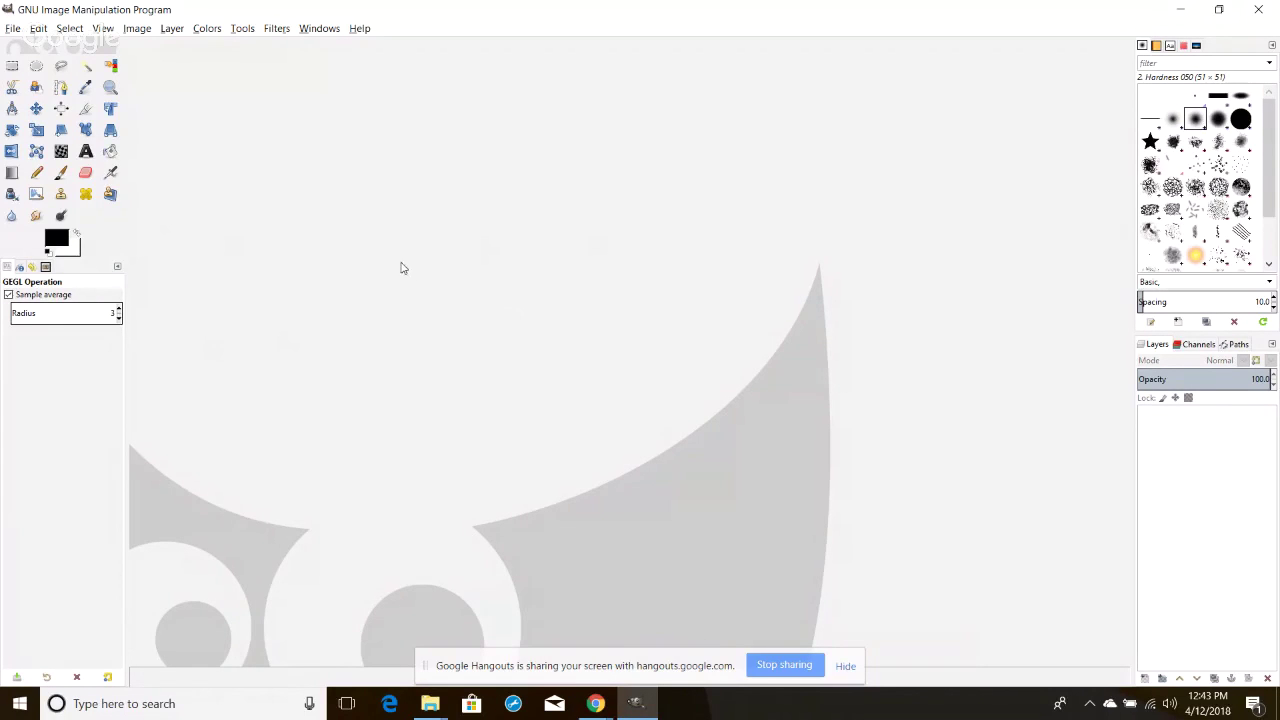
pyautogui.click(42, 35)
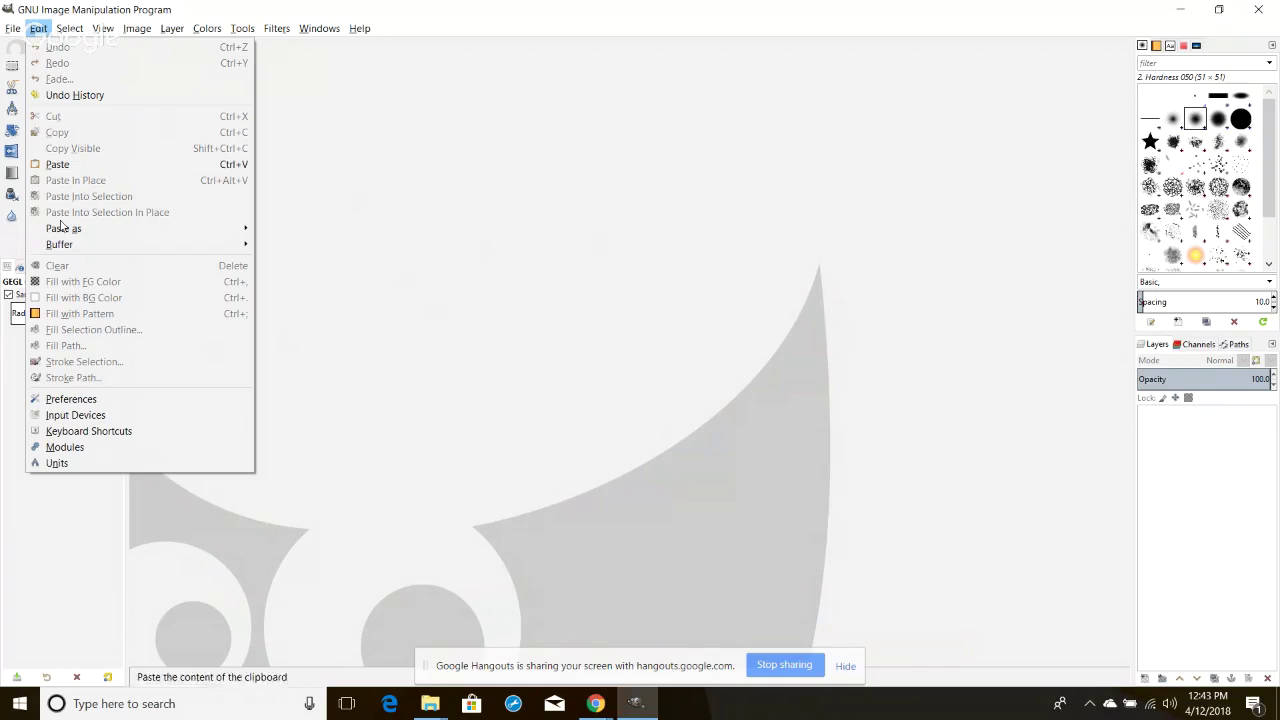
pyautogui.click(95, 400)
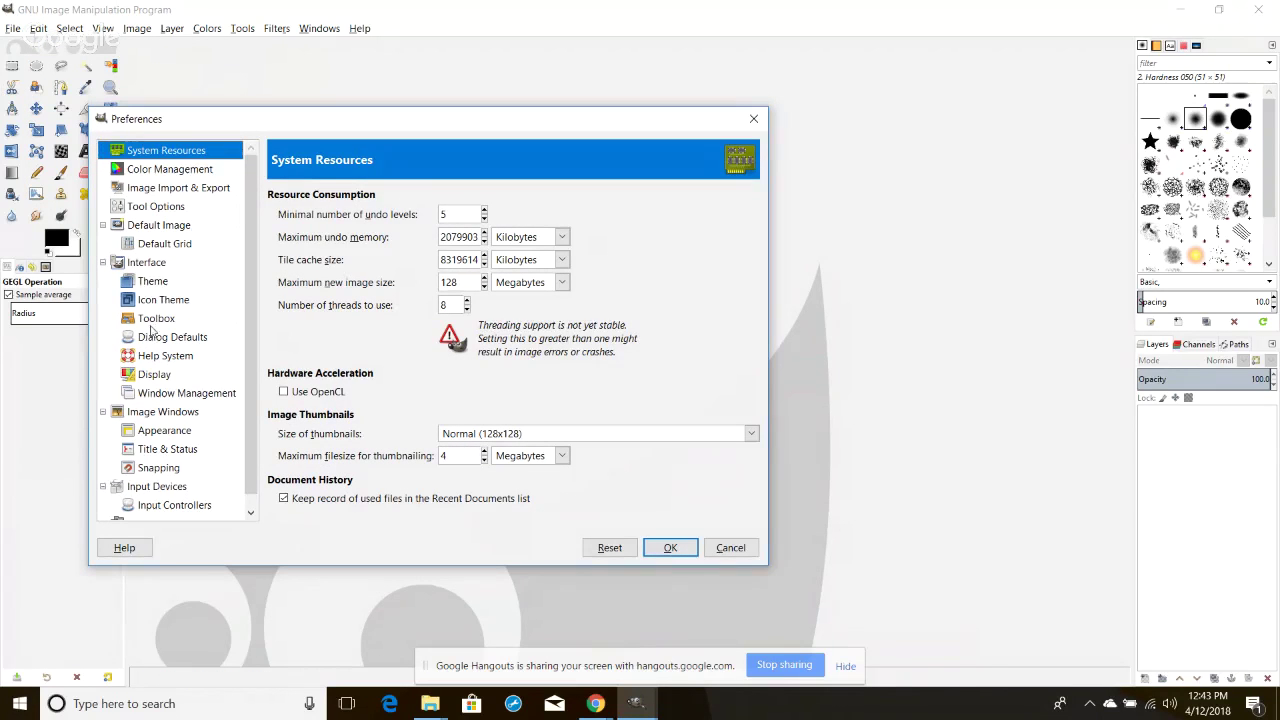
# Show the Color Management page and review its monitor and soft-proofing profile settings
pyautogui.click(137, 170)
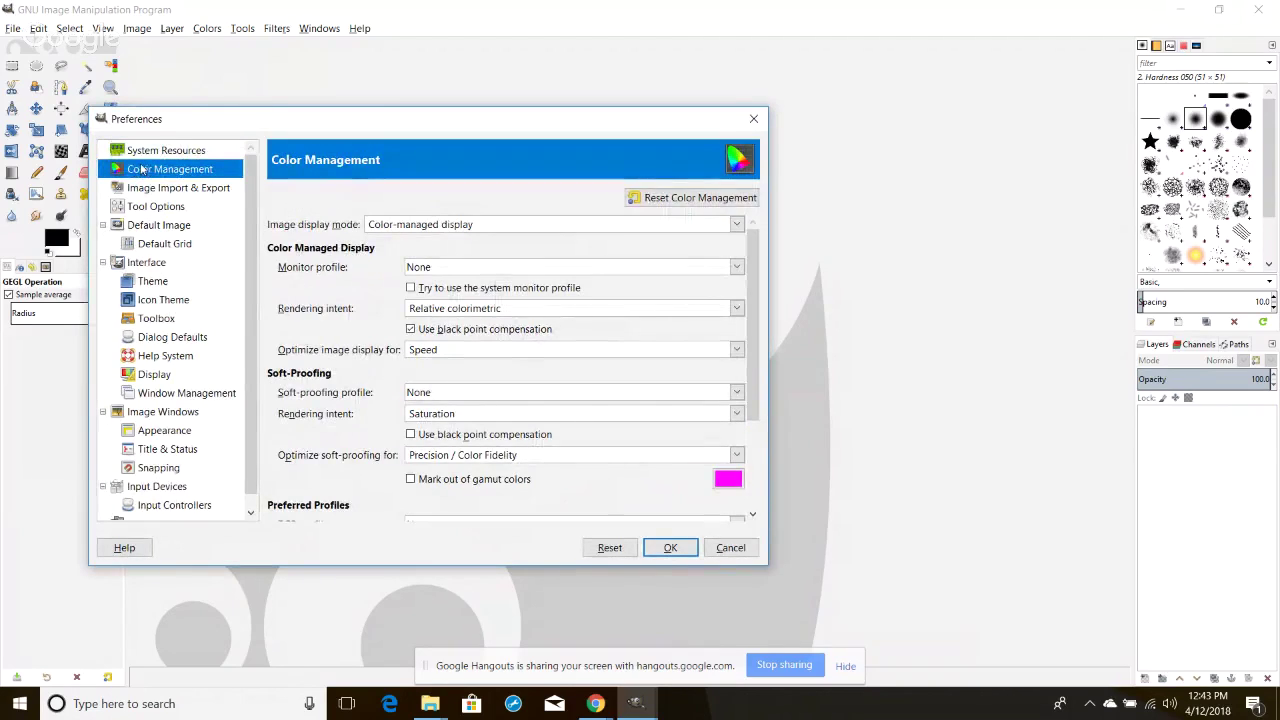
pyautogui.scroll(-3, 386, 405)
pyautogui.scroll(3, 381, 413)
pyautogui.scroll(-3, 340, 390)
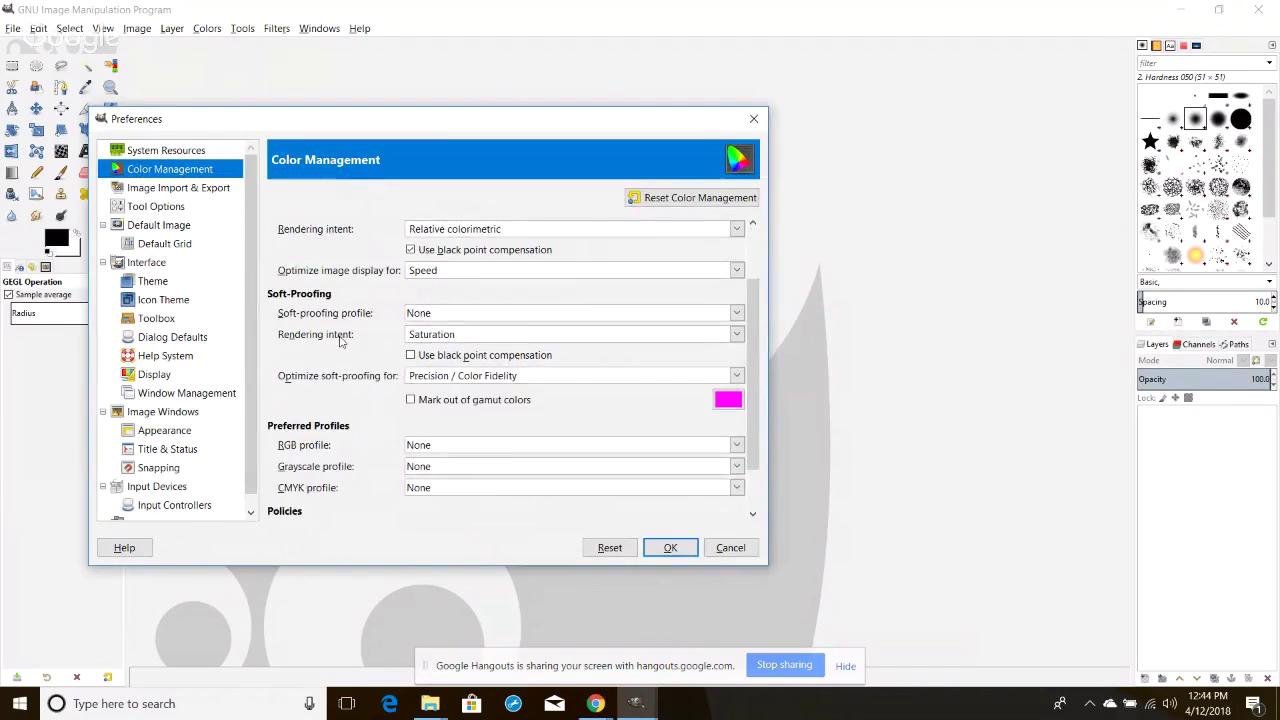
pyautogui.scroll(3, 366, 389)
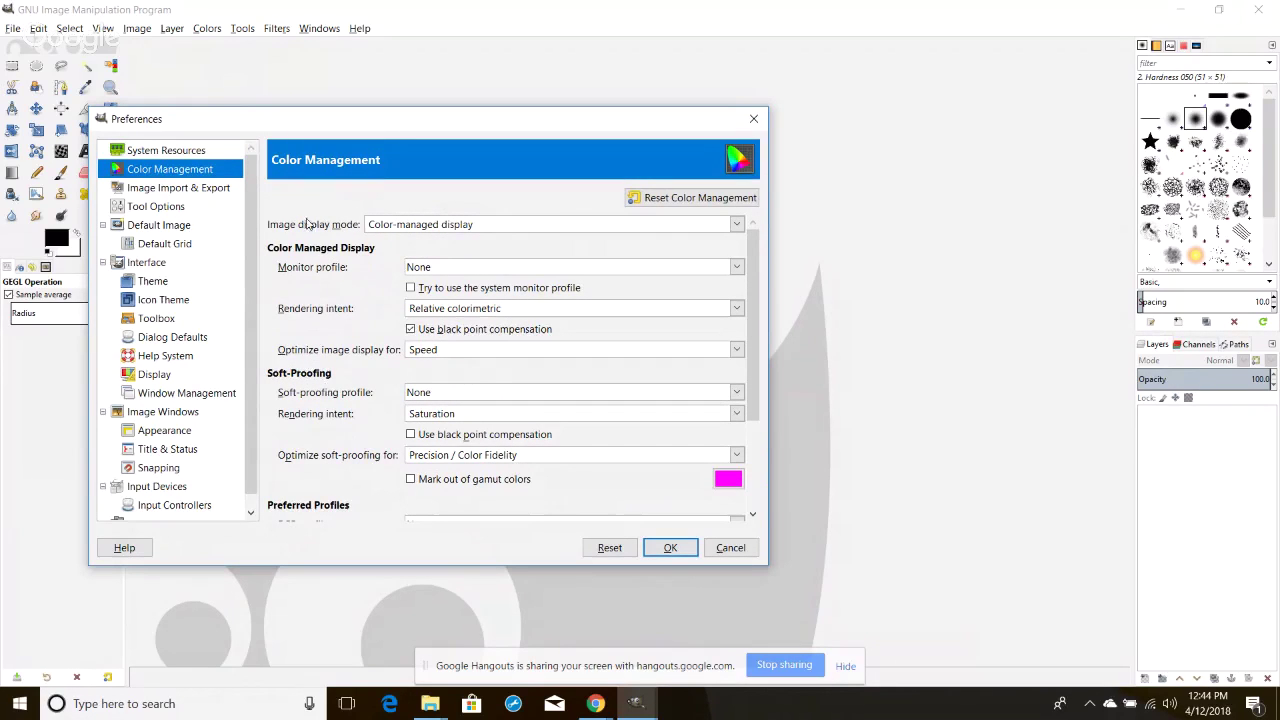
pyautogui.scroll(-1, 340, 390)
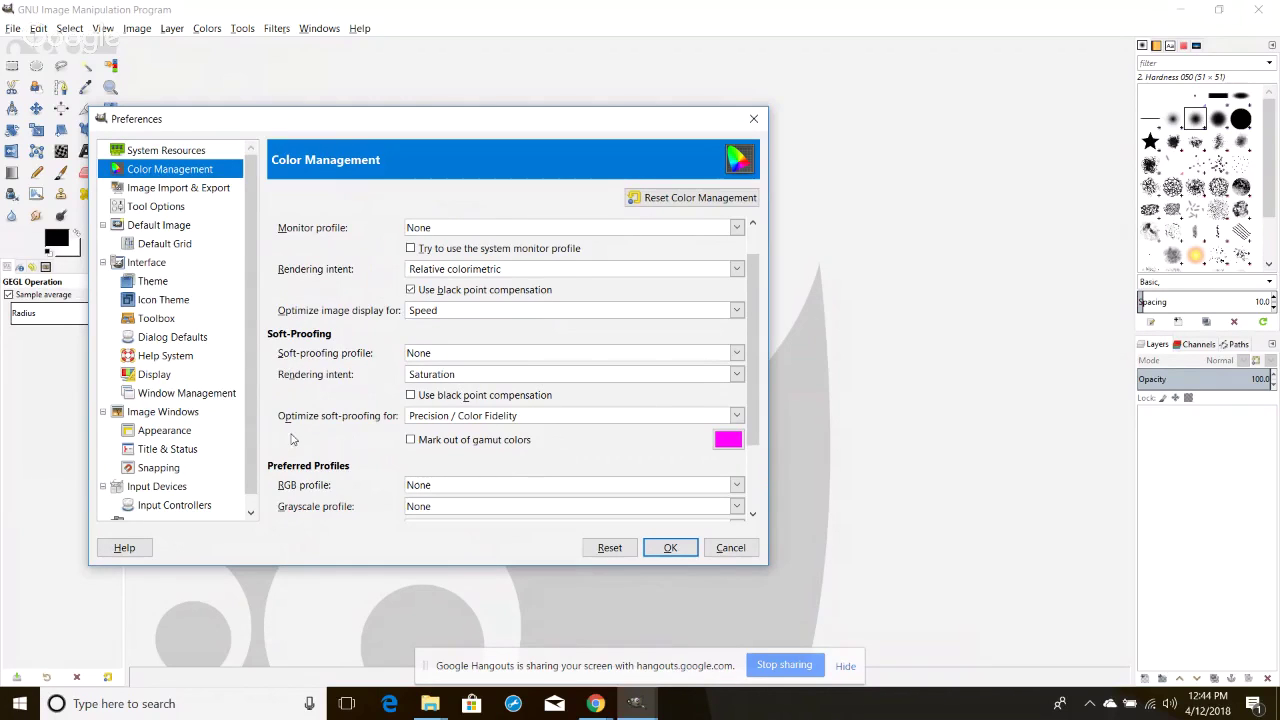
pyautogui.scroll(1, 326, 470)
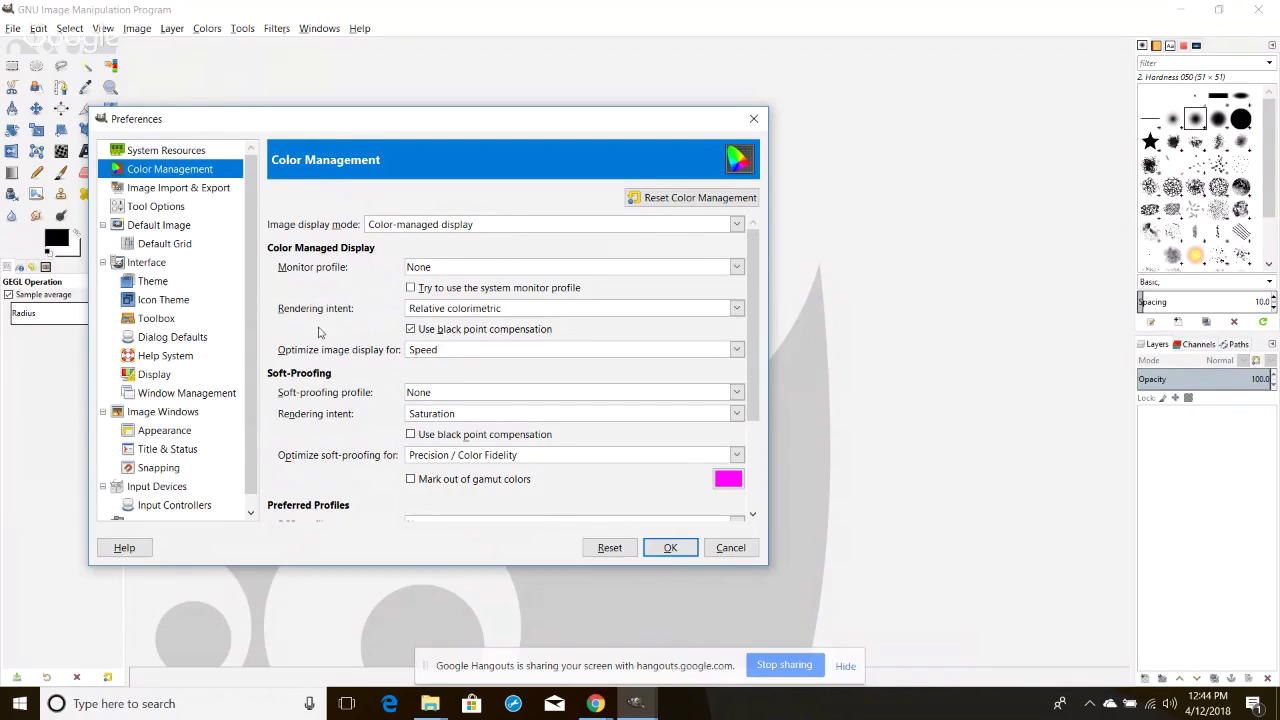
pyautogui.scroll(-3, 385, 380)
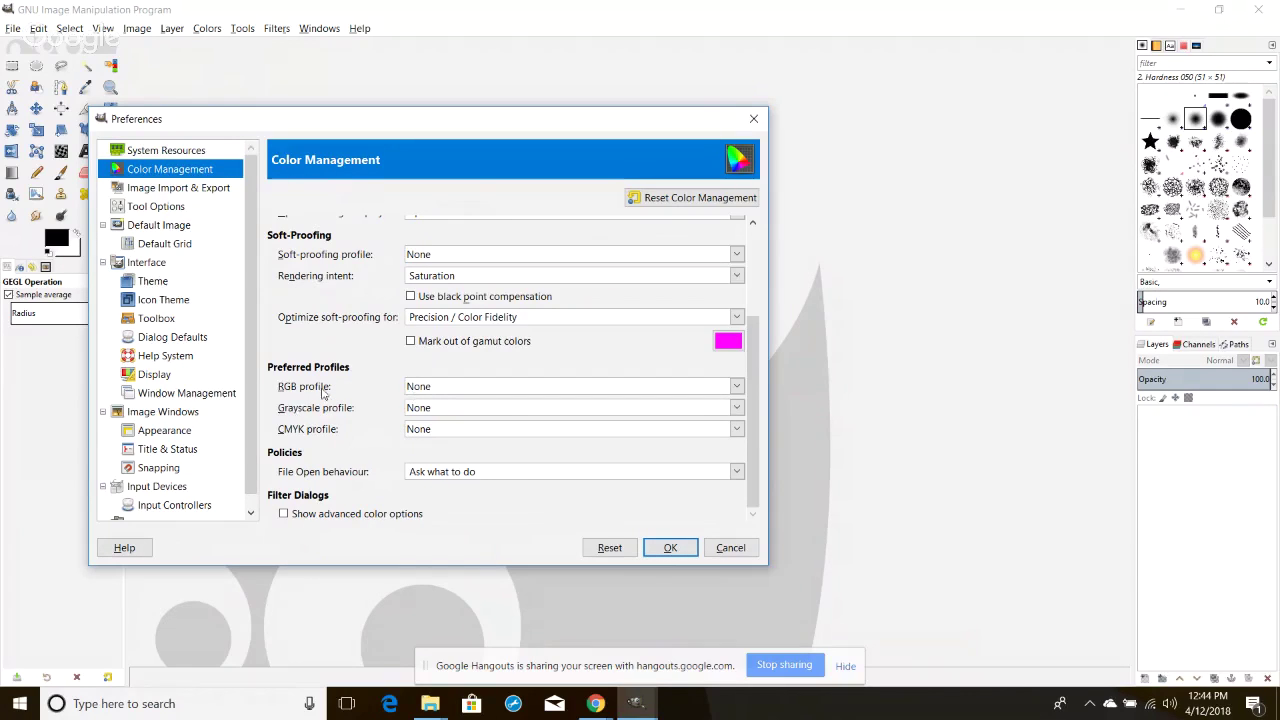
pyautogui.scroll(3, 316, 414)
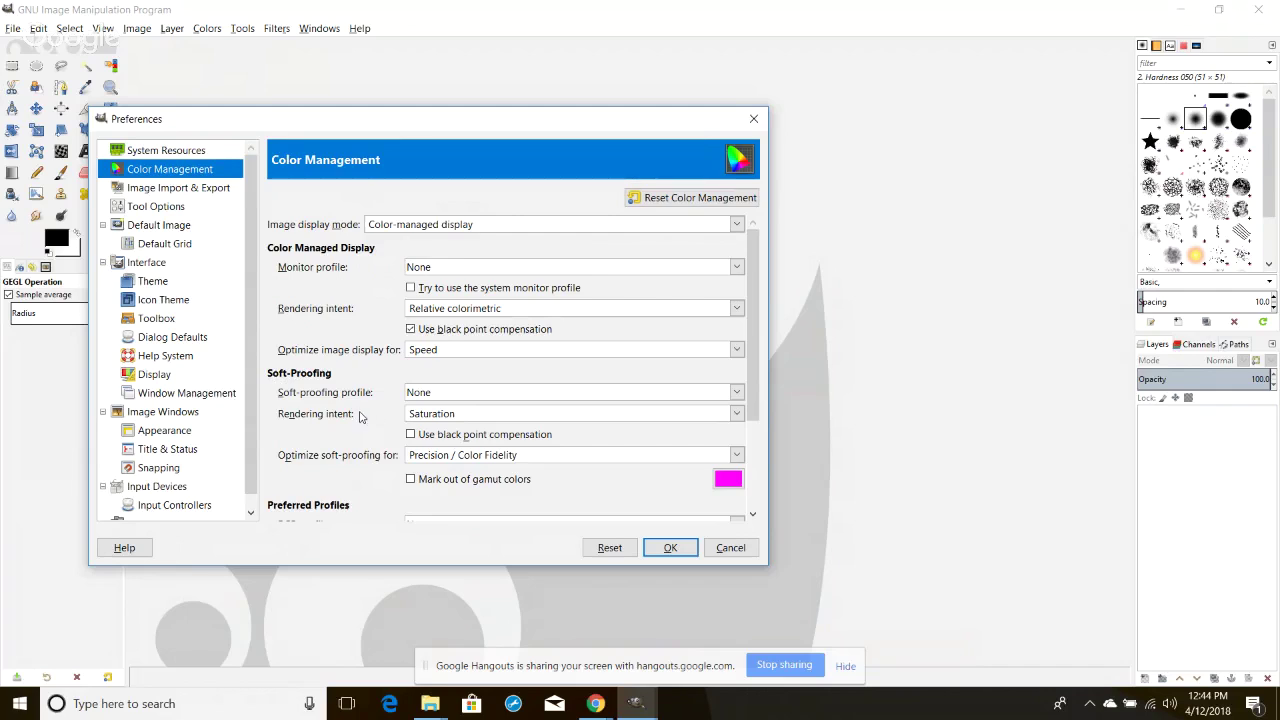
# Load a soft-proofing profile from disk, browsing to C:\Program Files (x86)\Common Files\Adobe
pyautogui.click(442, 394)
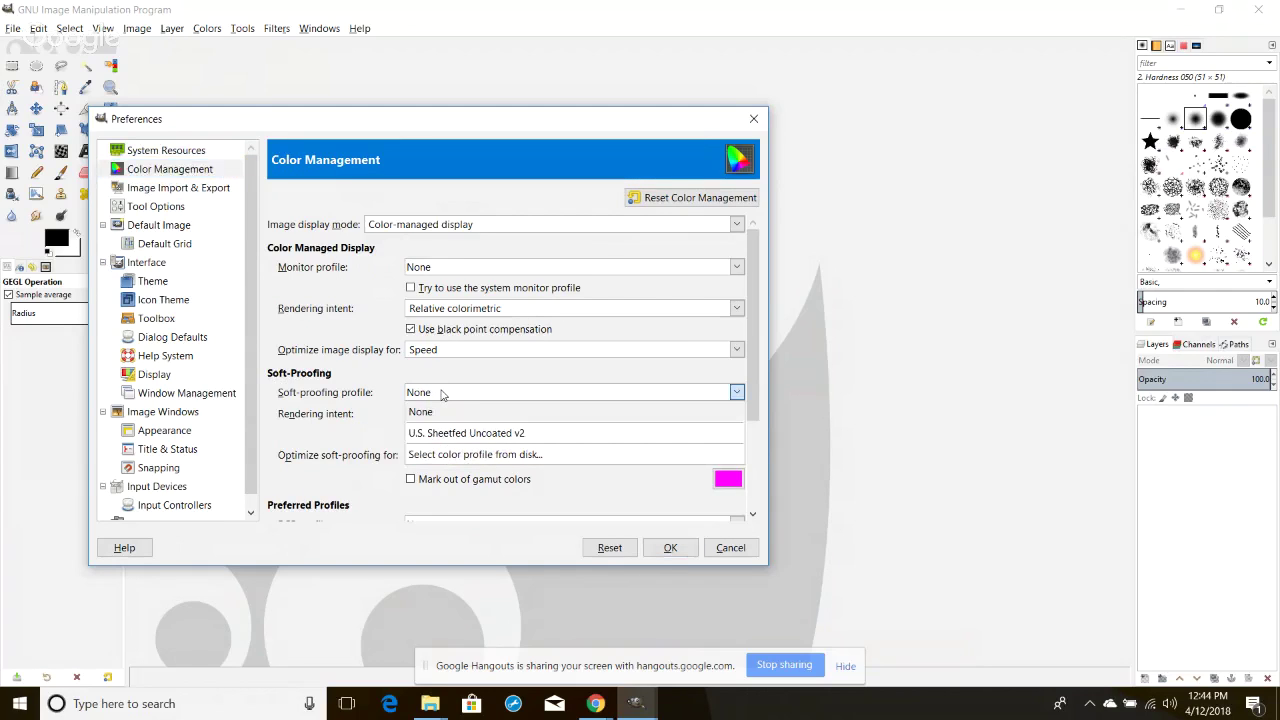
pyautogui.click(477, 455)
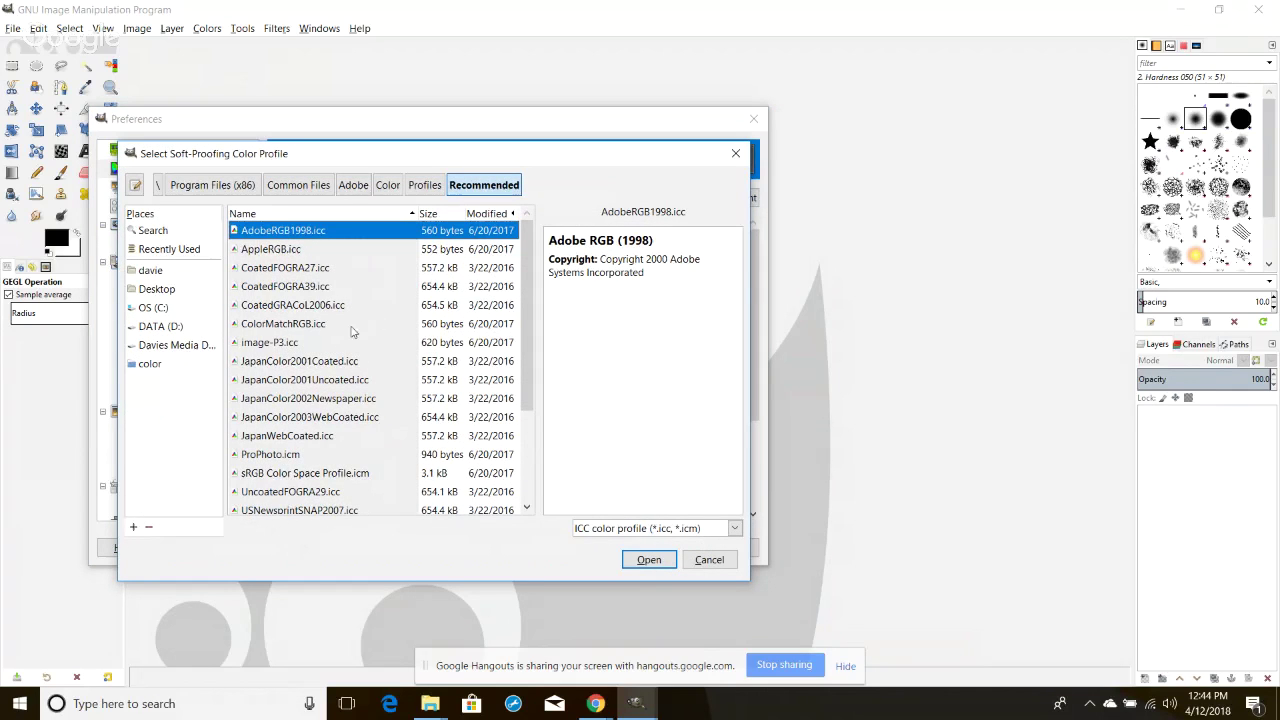
pyautogui.click(170, 311)
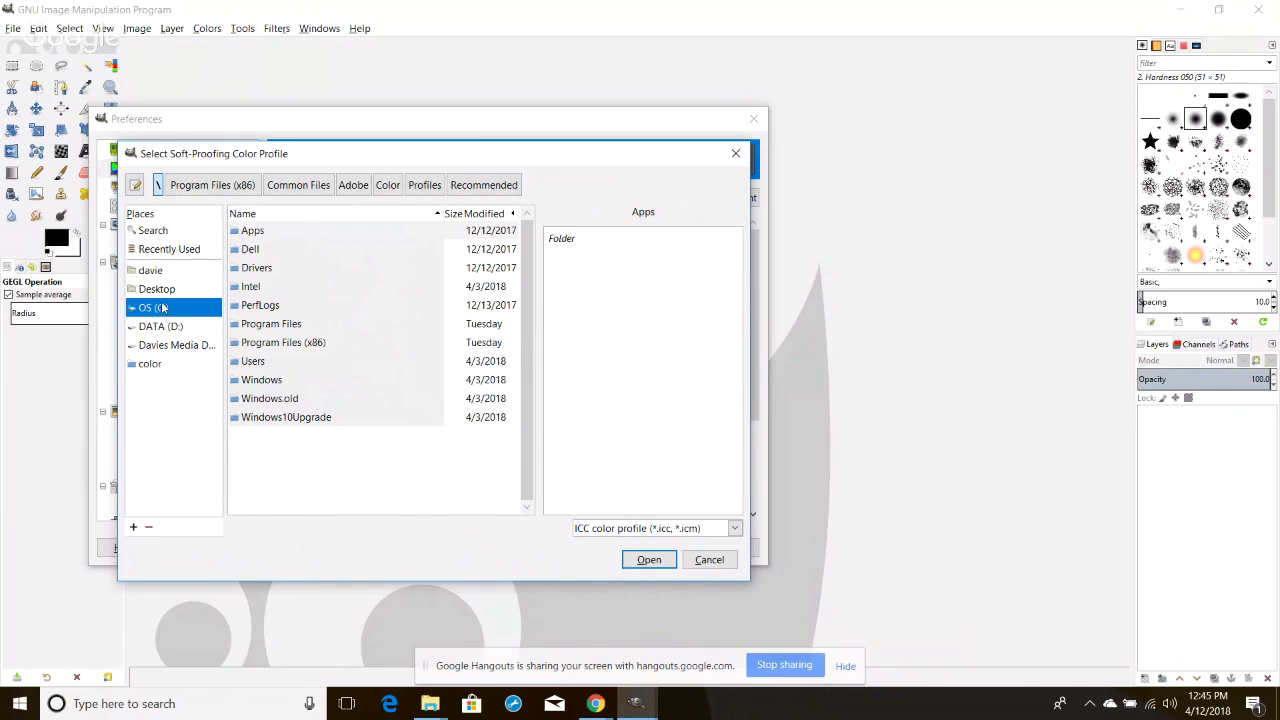
pyautogui.click(283, 343)
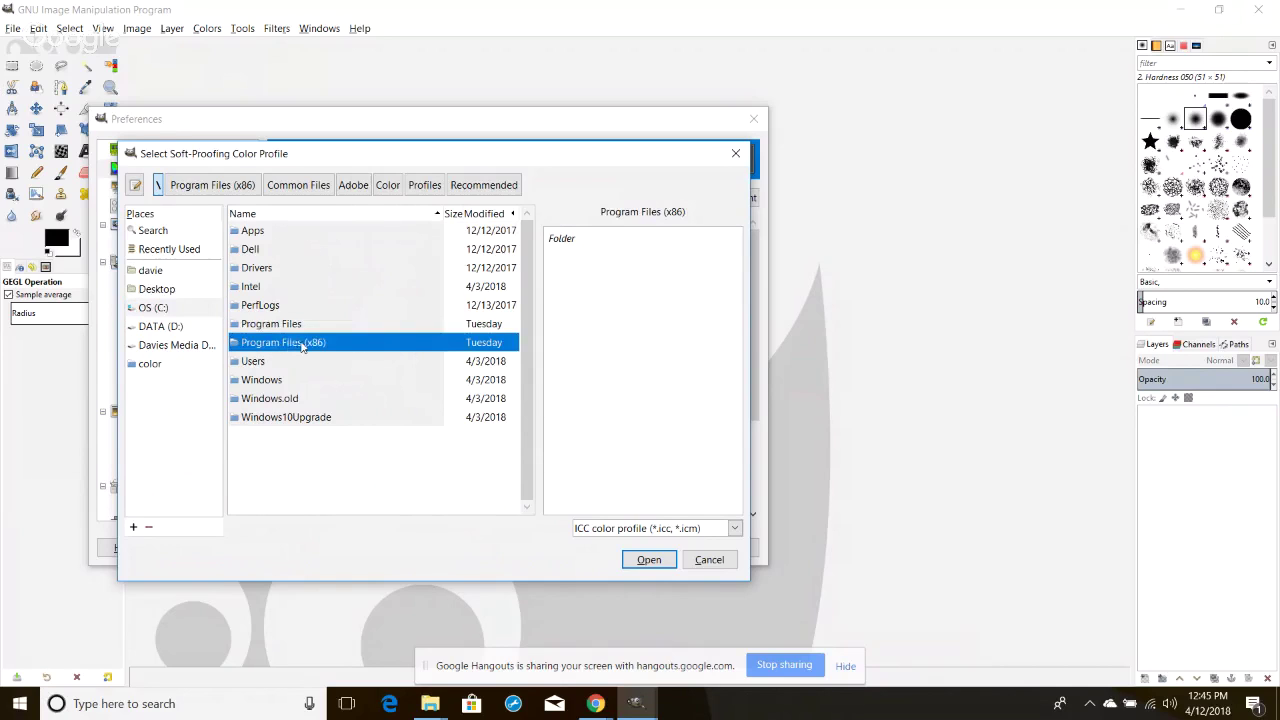
pyautogui.doubleClick(296, 343)
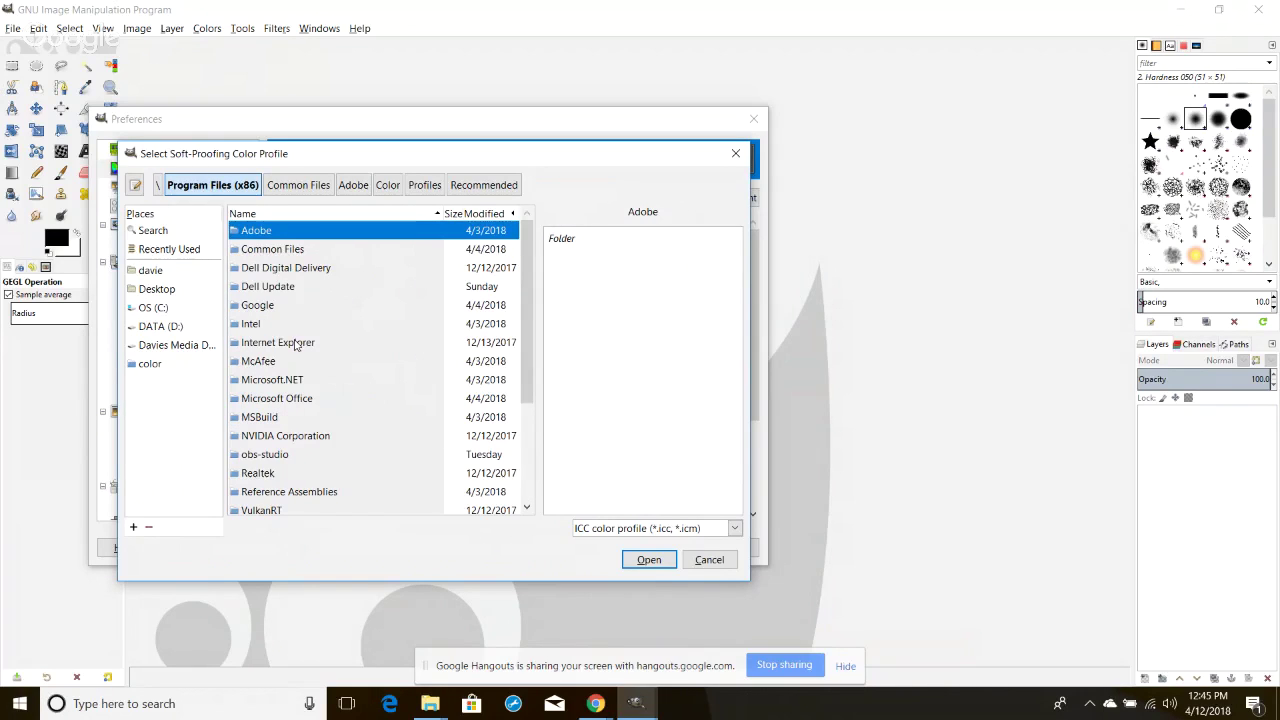
pyautogui.doubleClick(275, 250)
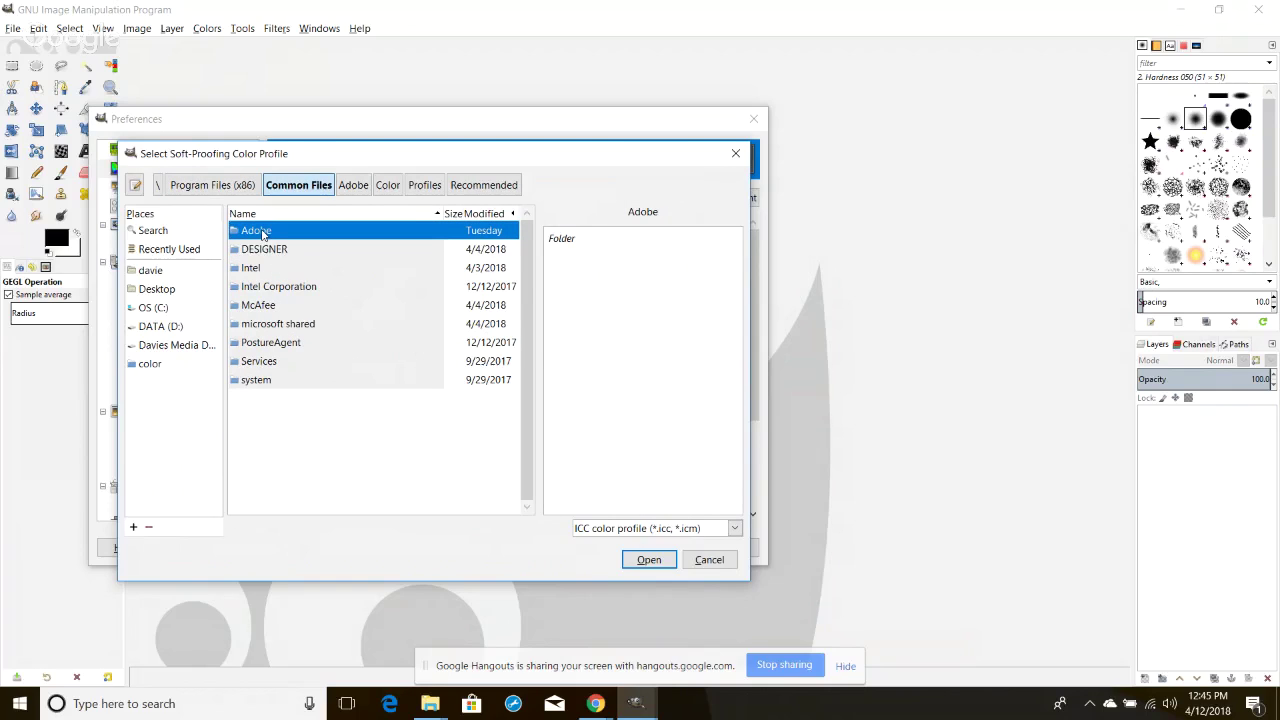
pyautogui.doubleClick(249, 234)
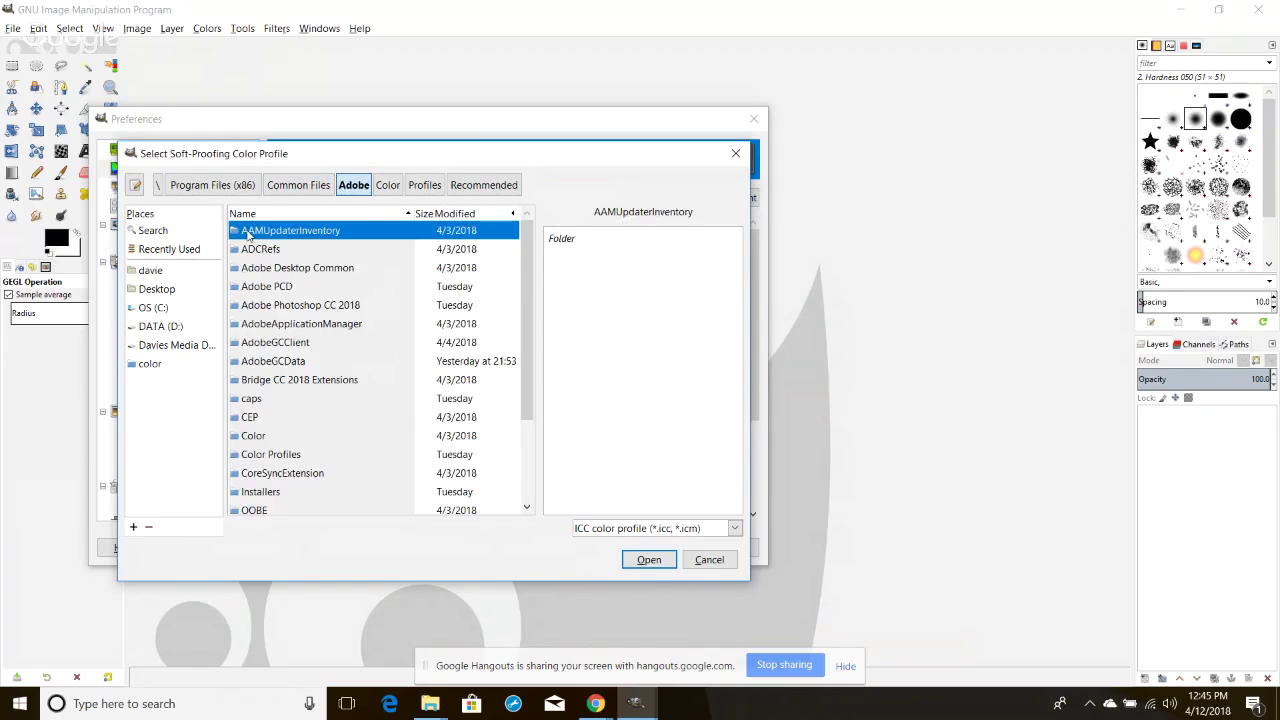
# Go into Adobe's Color\Profiles\Recommended folder and glance at the open Chrome windows
pyautogui.scroll(-2, 272, 405)
pyautogui.scroll(-1, 272, 405)
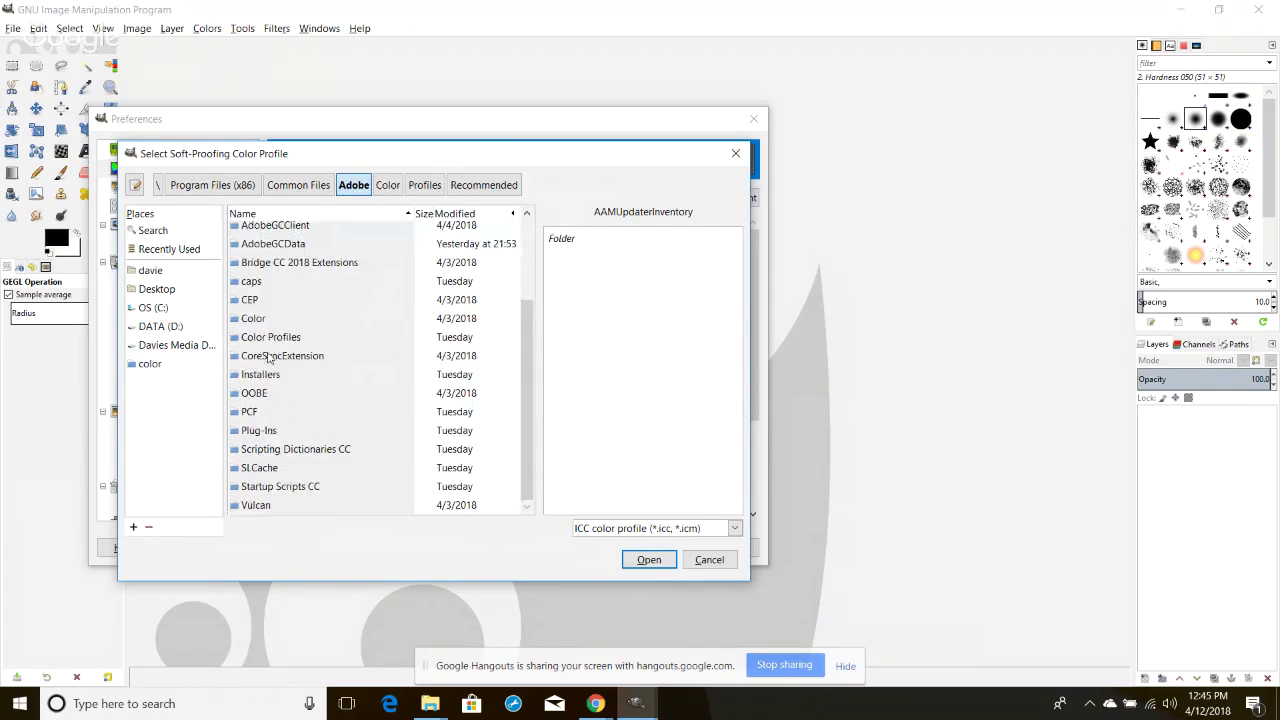
pyautogui.doubleClick(262, 319)
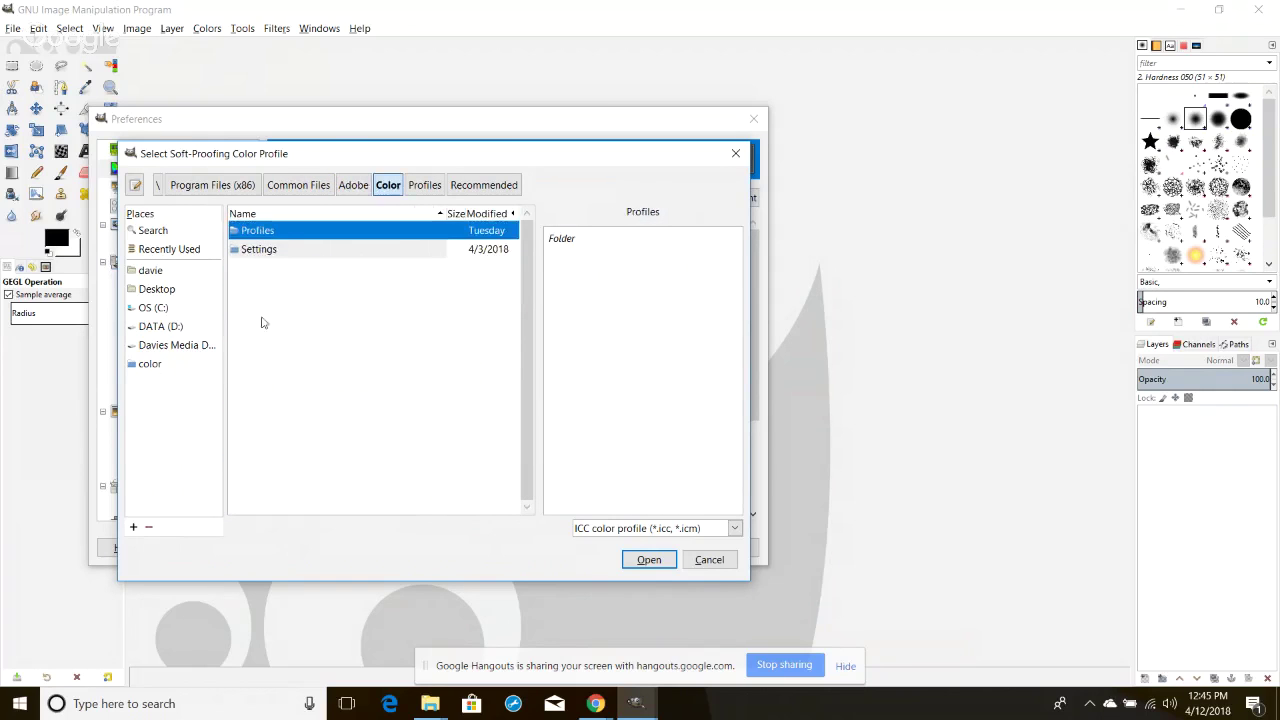
pyautogui.doubleClick(270, 232)
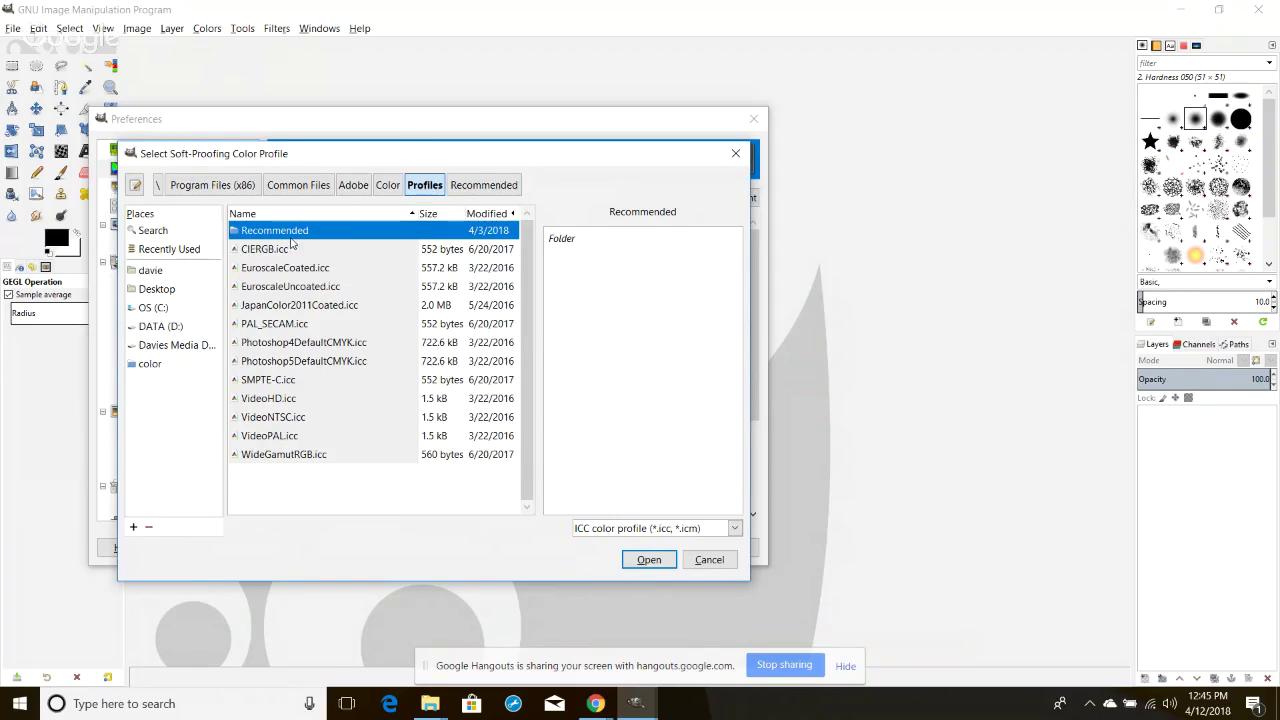
pyautogui.doubleClick(275, 231)
pyautogui.scroll(-3, 333, 385)
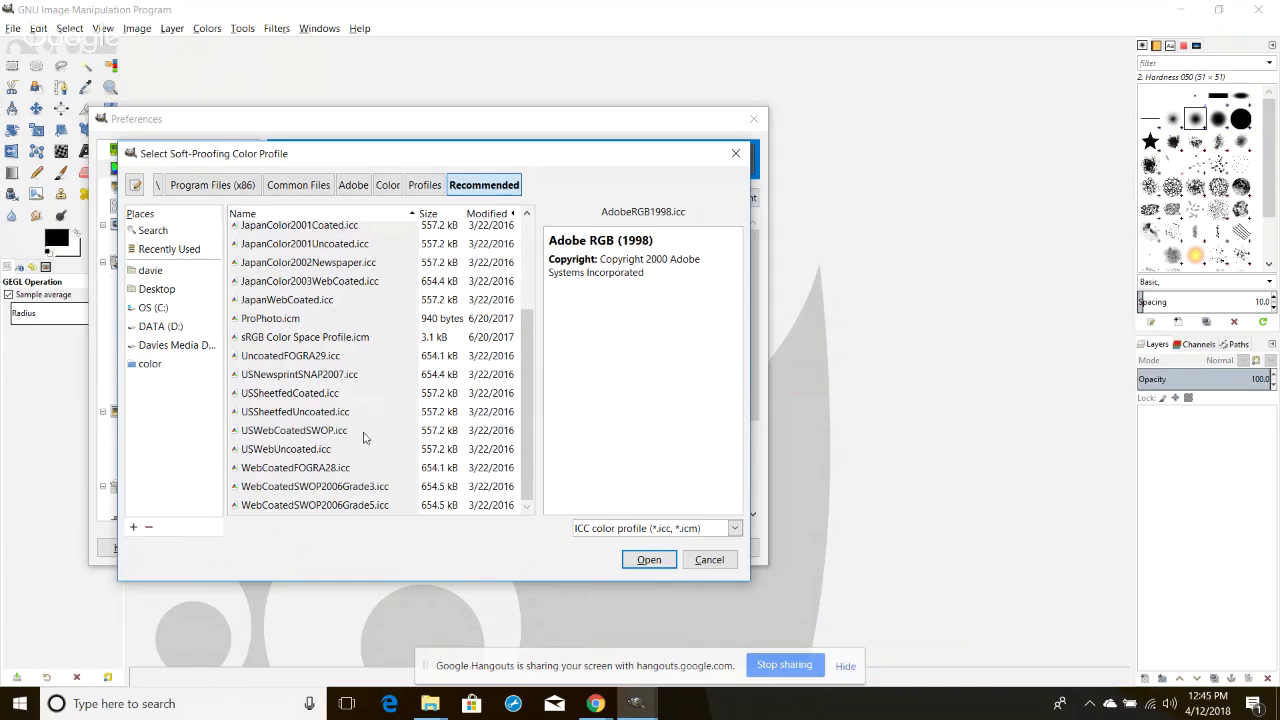
pyautogui.click(595, 706)
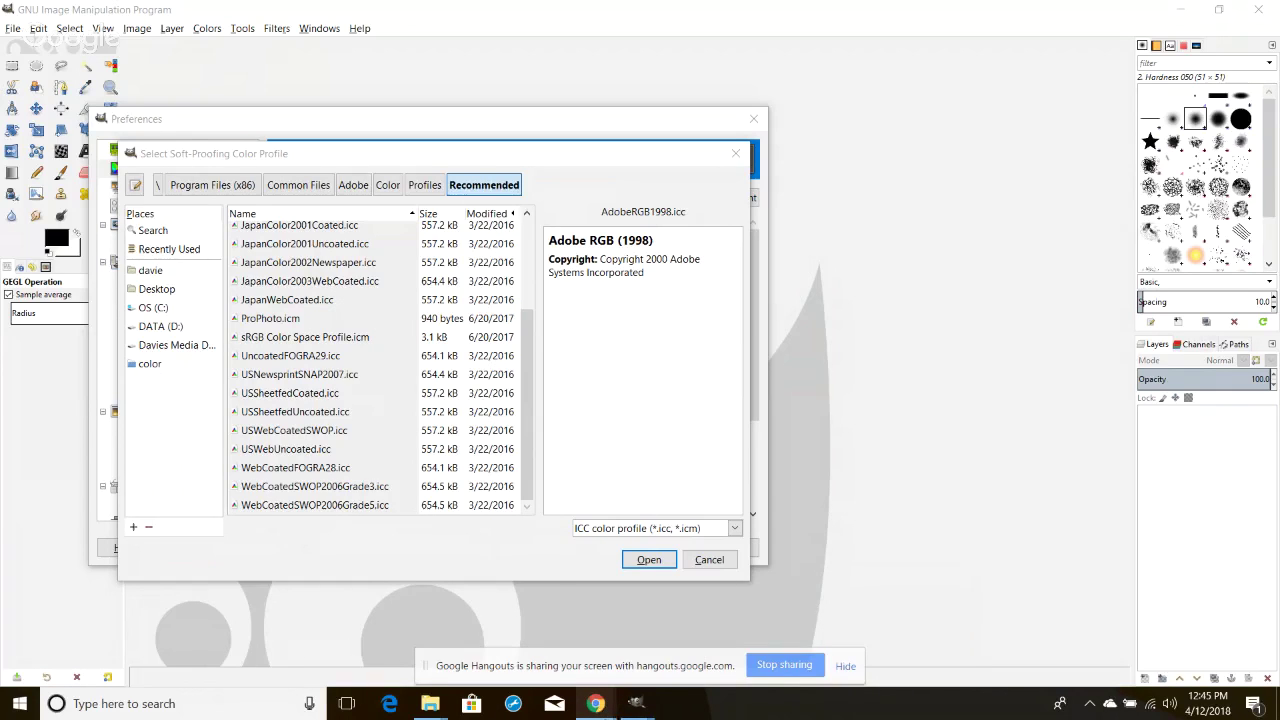
pyautogui.moveTo(595, 703)
pyautogui.moveTo(514, 660)
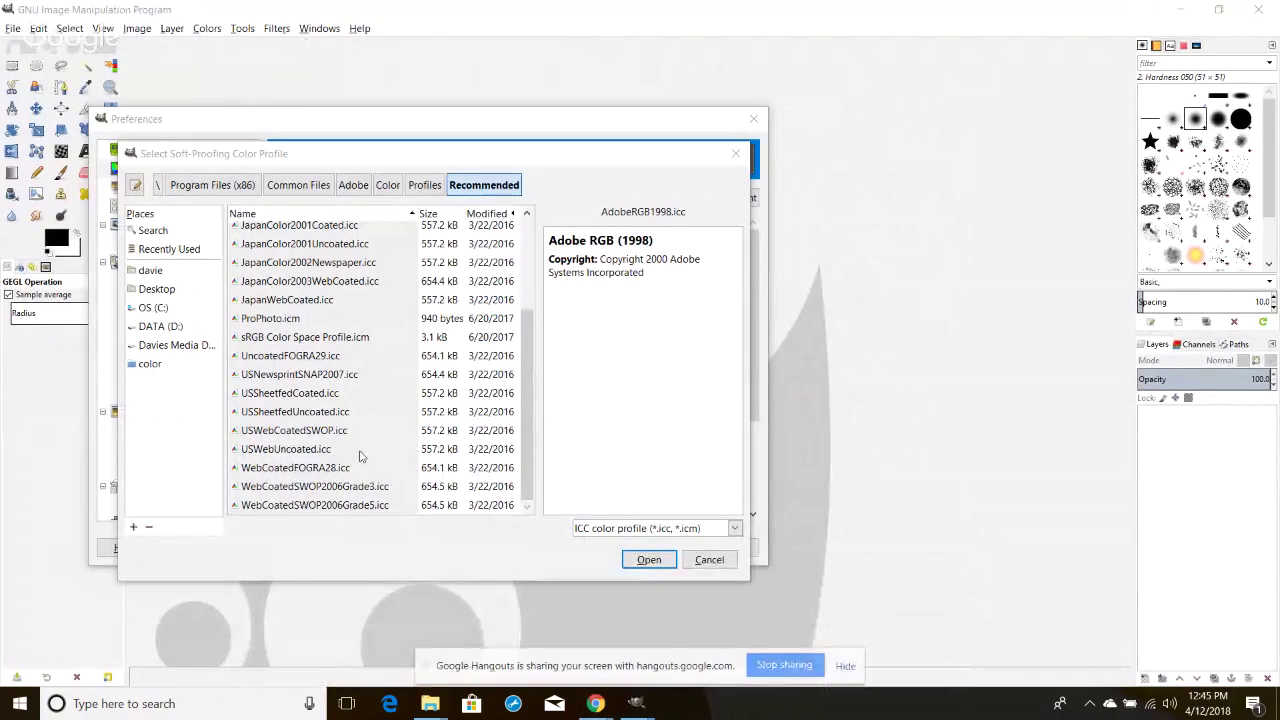
# Load USSheetfedUncoated.icc as the soft-proofing profile, then reopen and cancel the file chooser
pyautogui.click(318, 415)
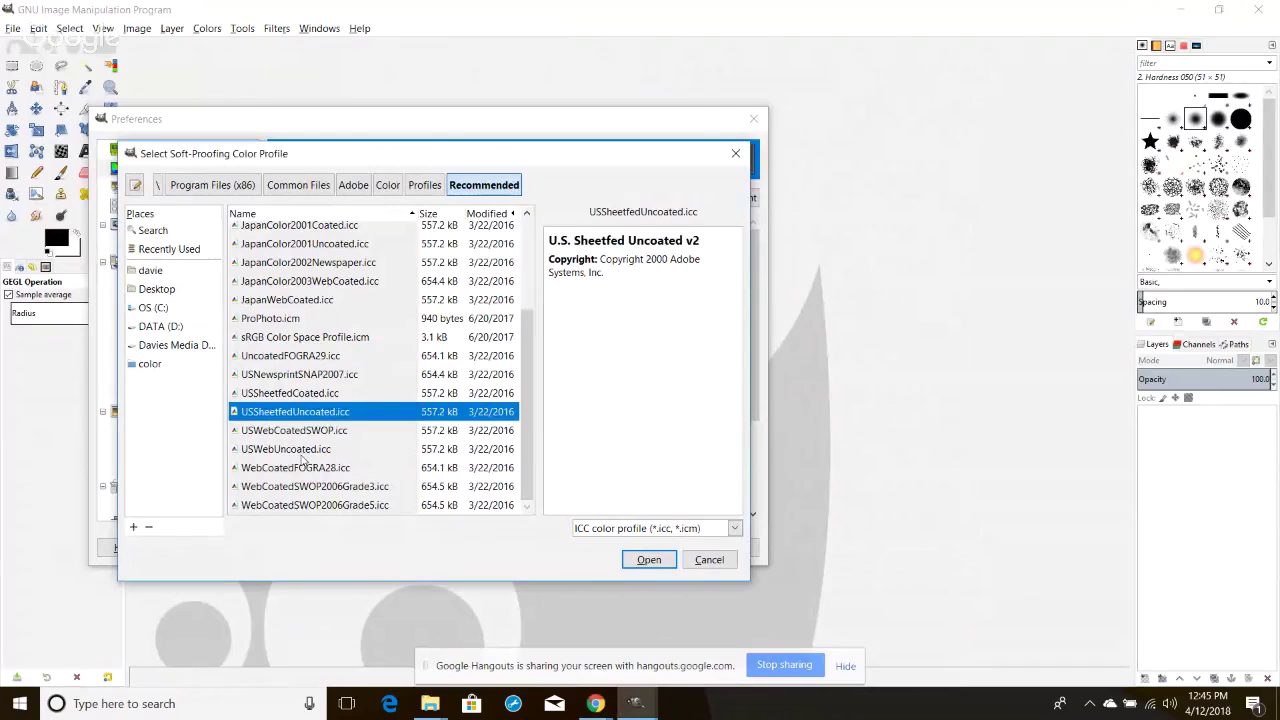
pyautogui.click(649, 560)
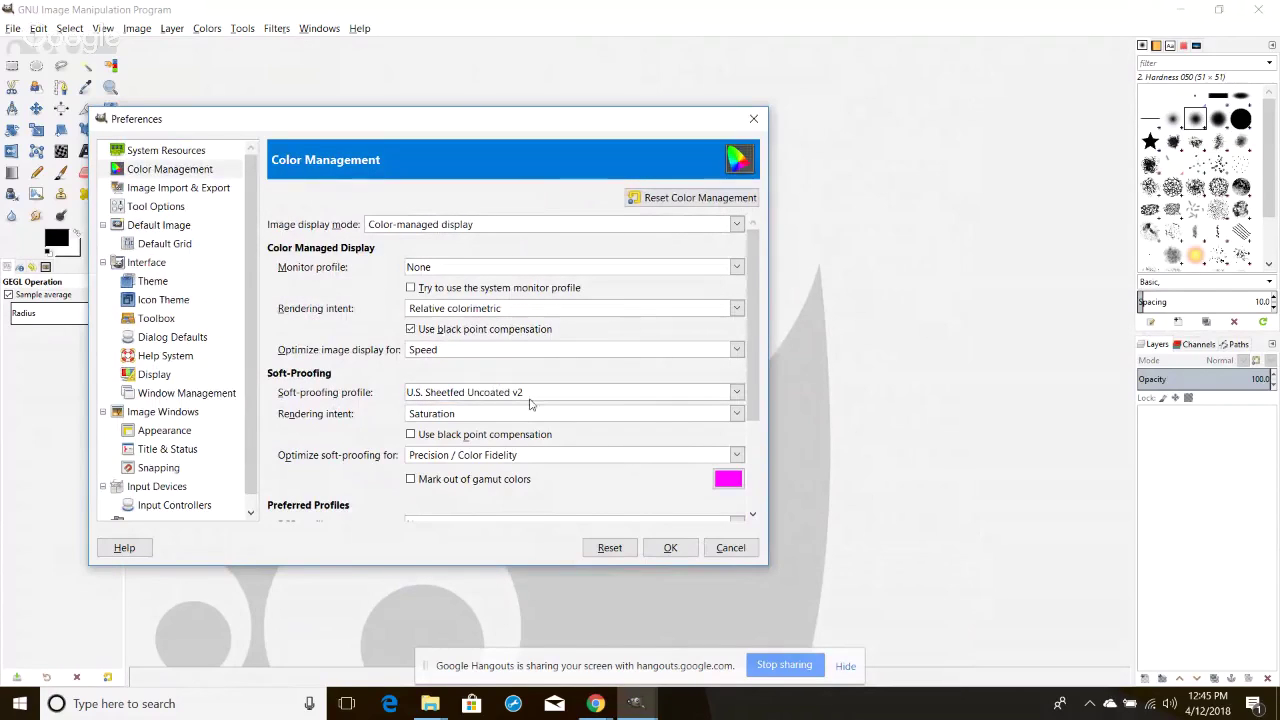
pyautogui.scroll(-1, 378, 400)
pyautogui.click(506, 355)
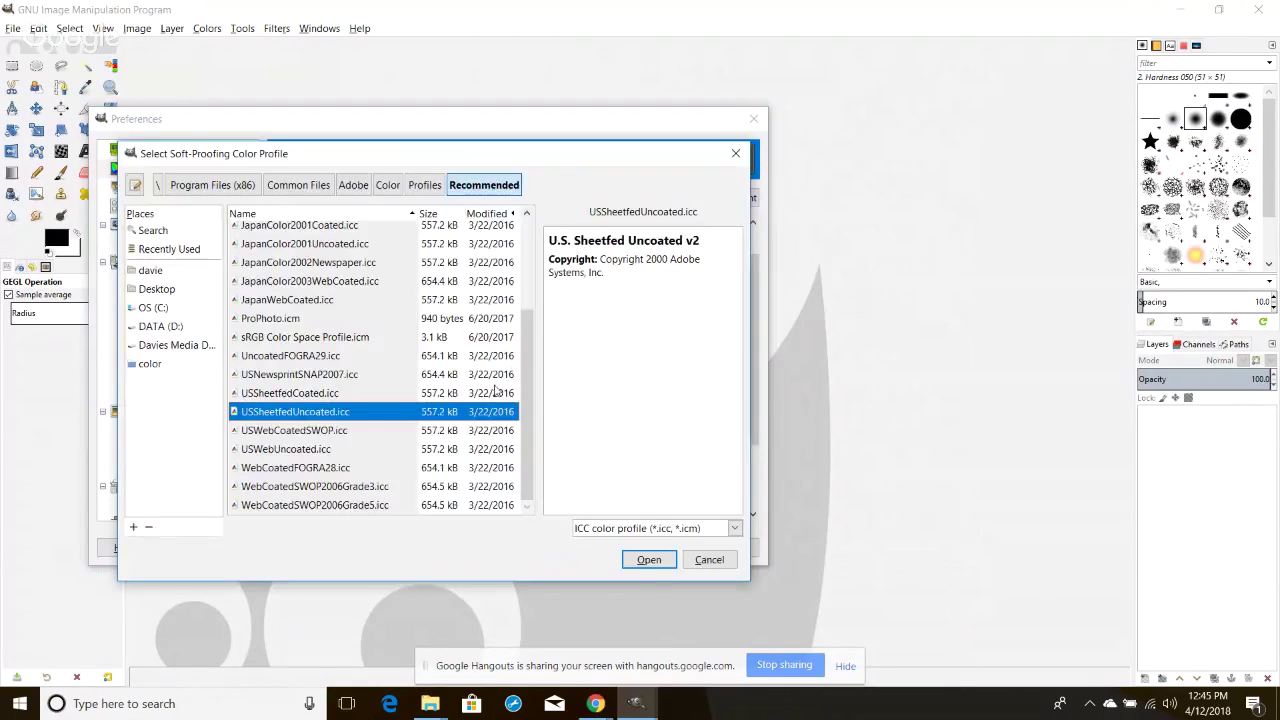
pyautogui.click(736, 153)
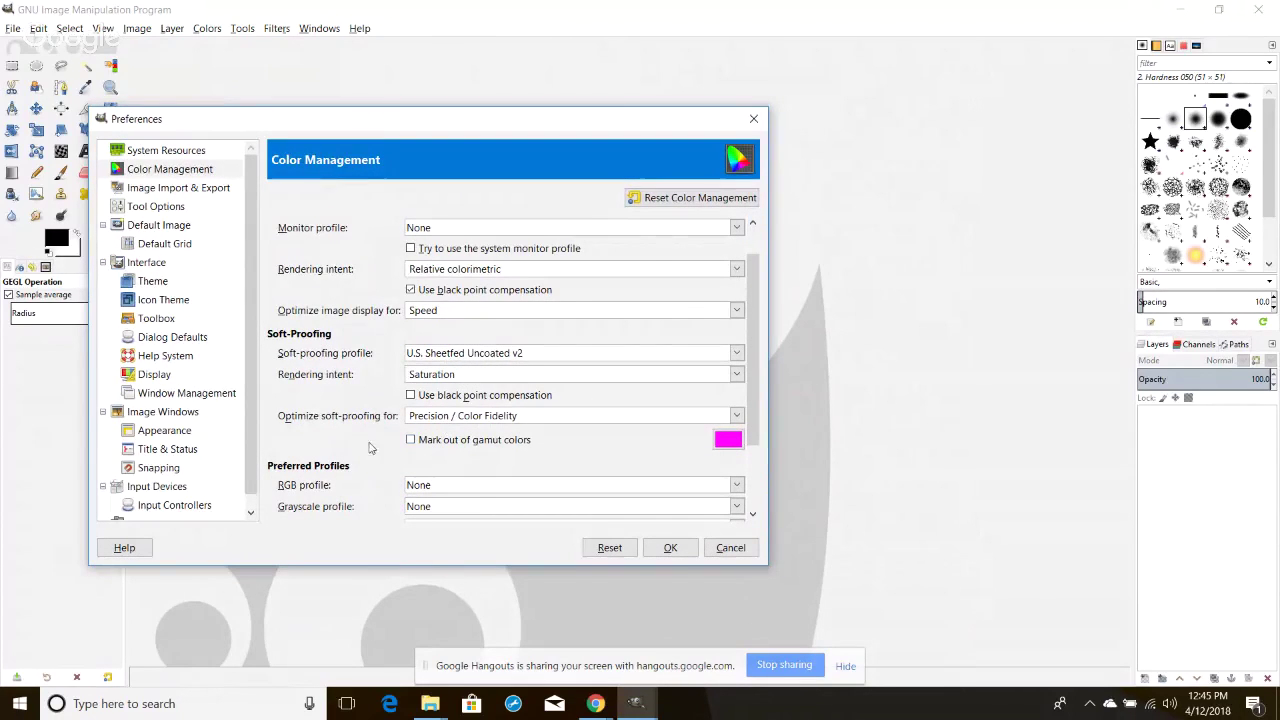
# Set the CMYK profile to U.S. Sheetfed Uncoated v2 from the dropdown
pyautogui.scroll(-2, 368, 395)
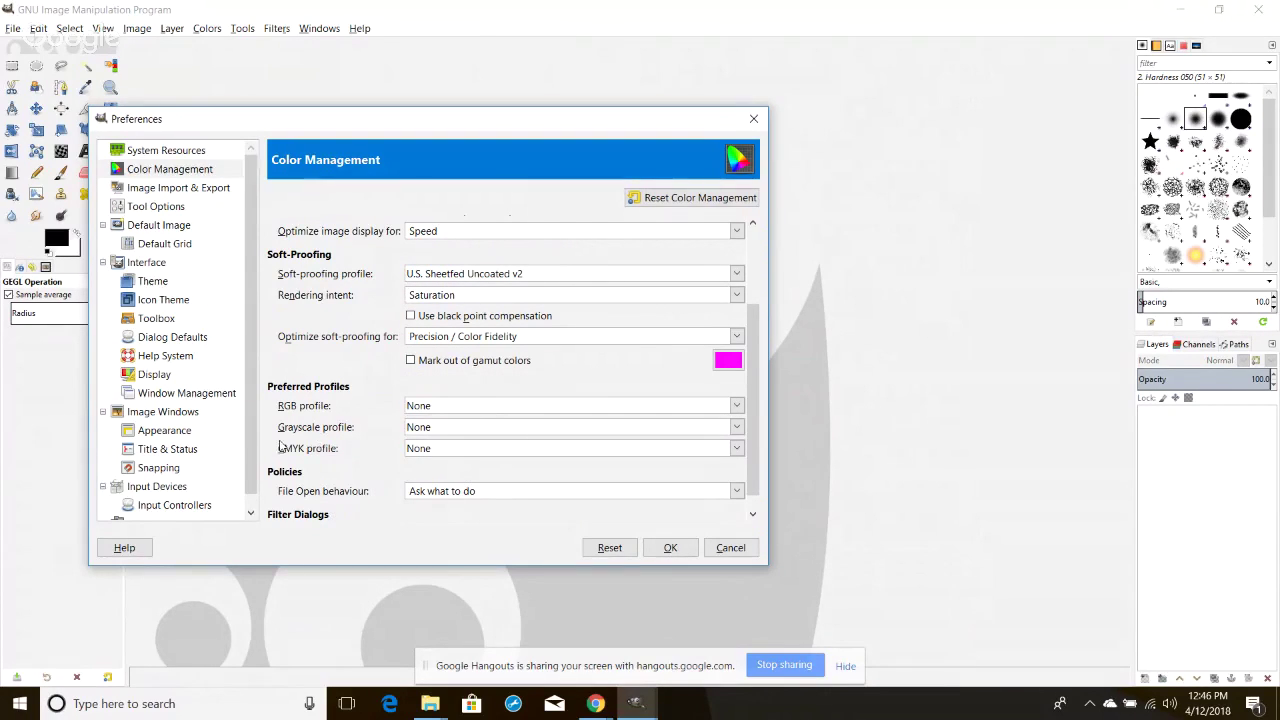
pyautogui.click(454, 452)
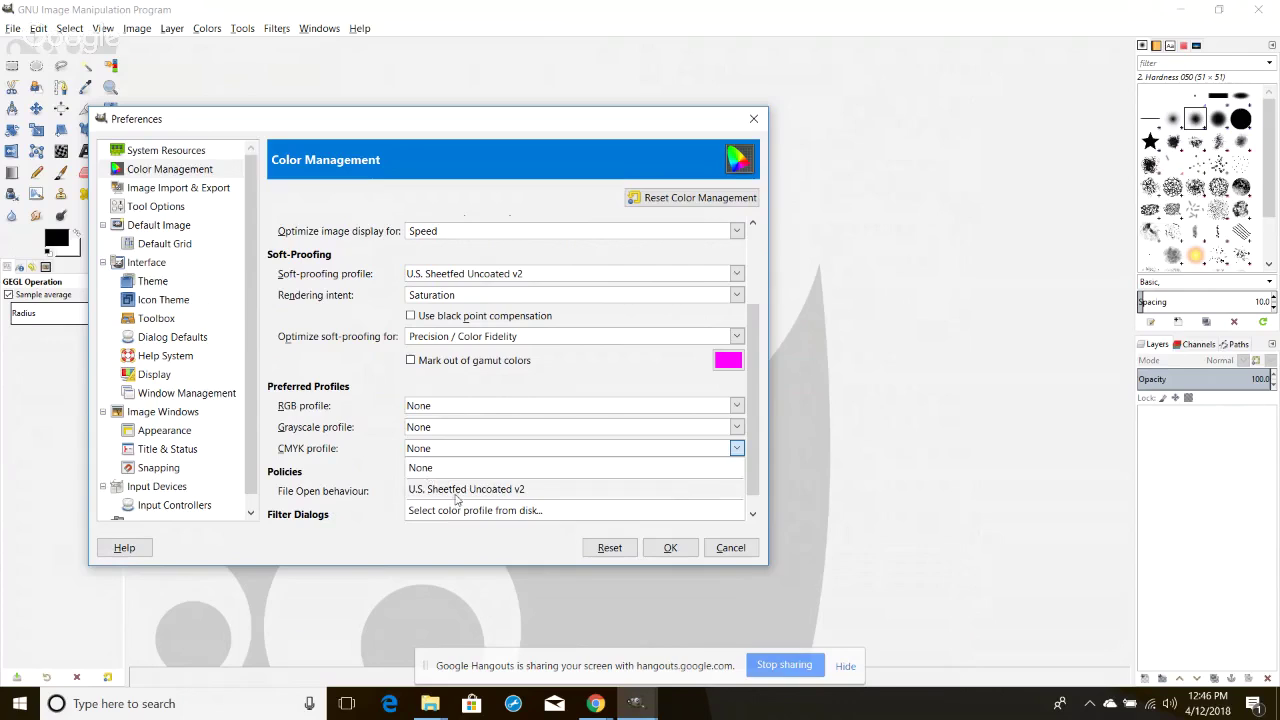
pyautogui.click(470, 490)
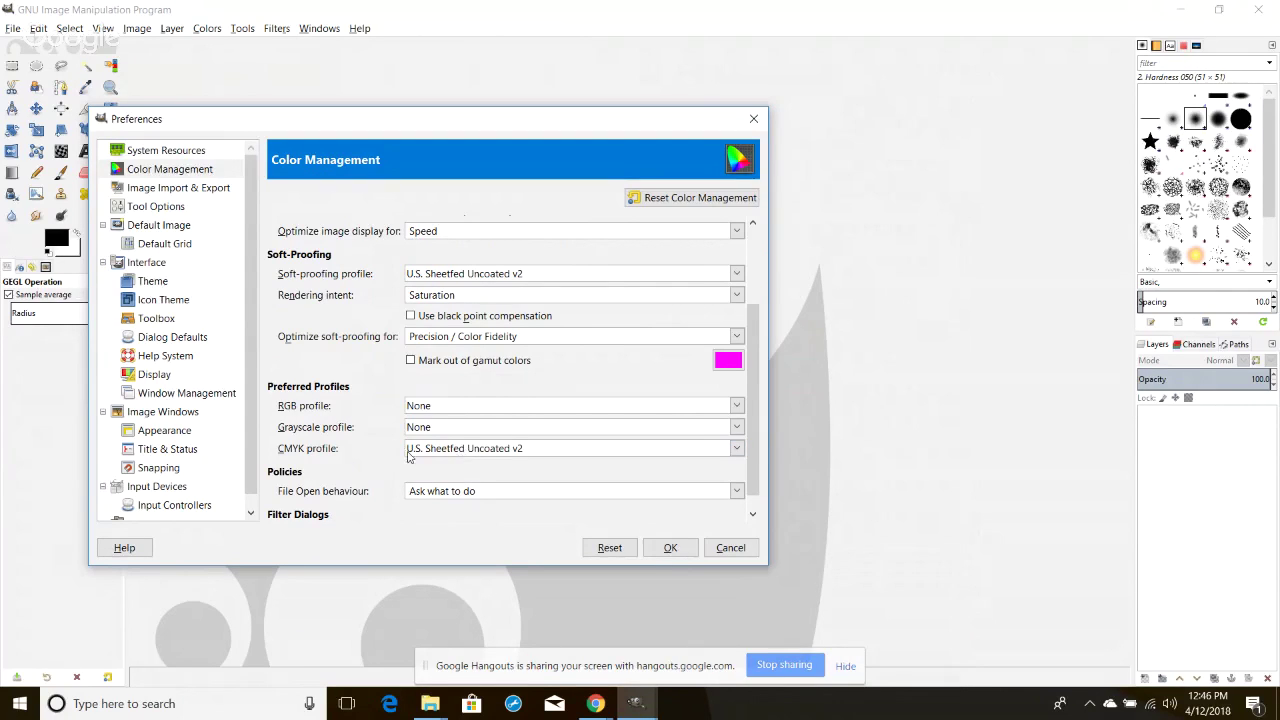
# Browse from disk to the CMYK folder of the extracted Adobe ICC profiles in Downloads
pyautogui.click(447, 452)
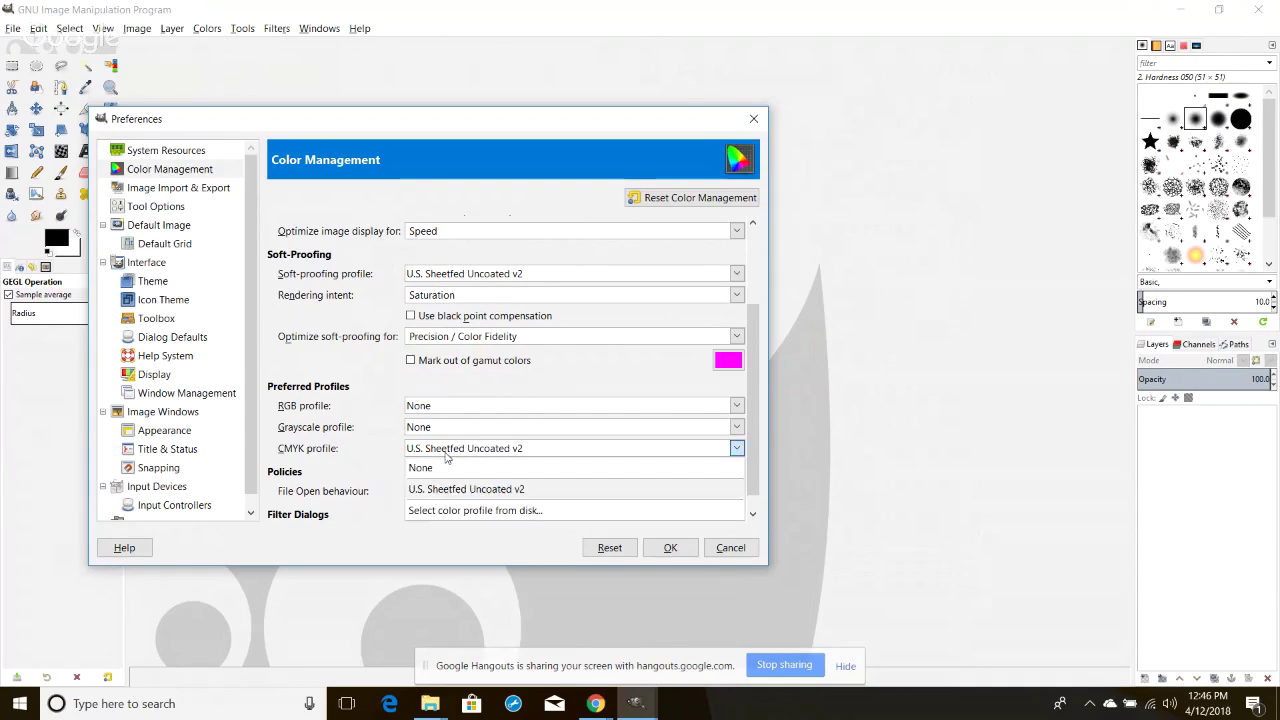
pyautogui.click(455, 512)
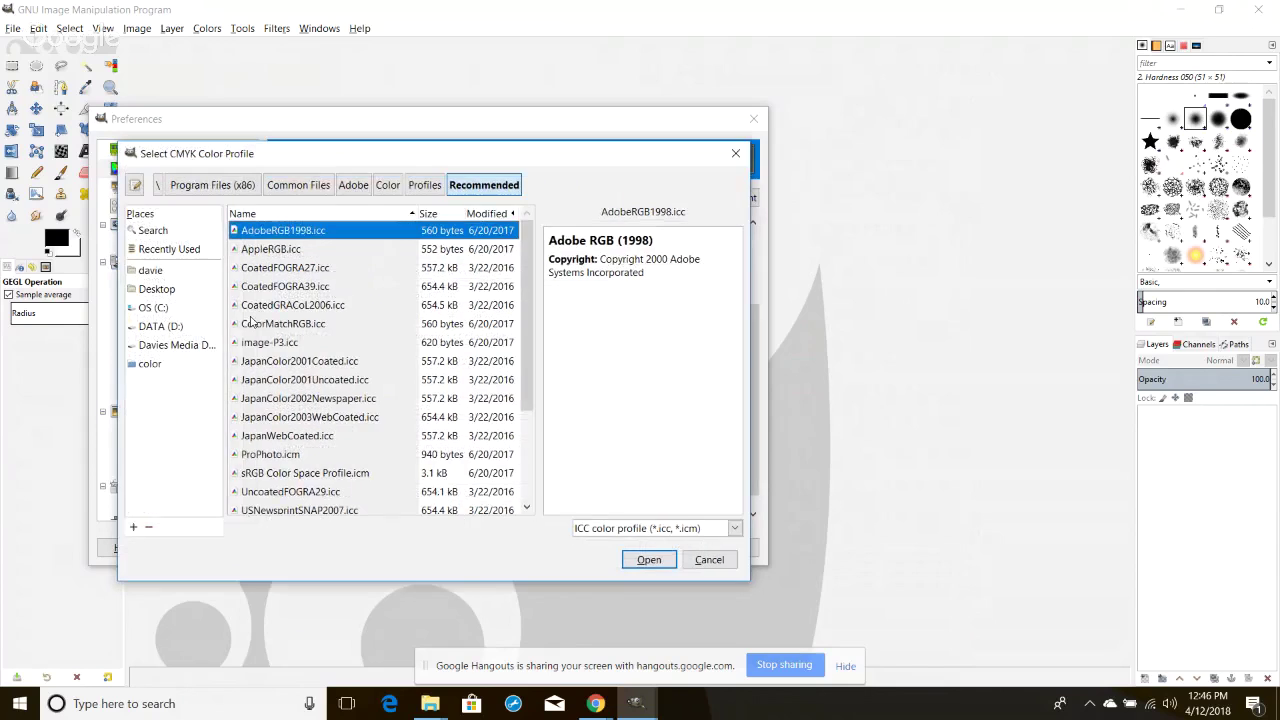
pyautogui.click(168, 275)
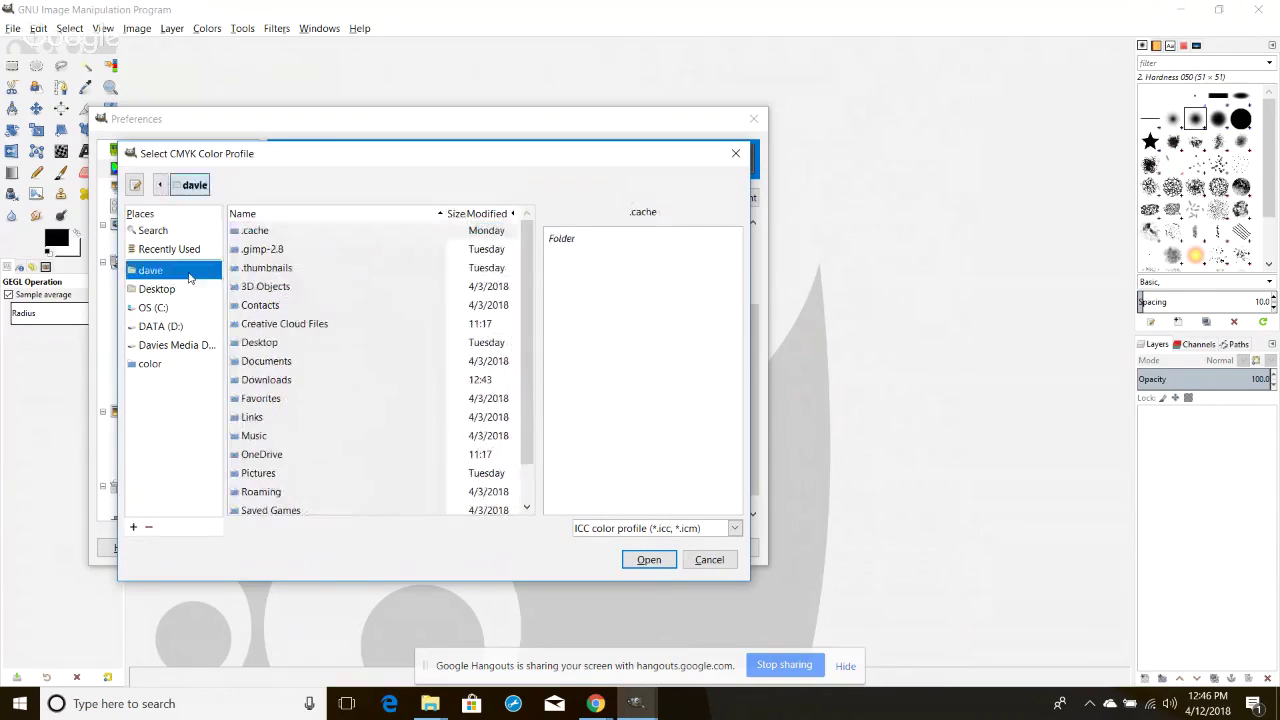
pyautogui.doubleClick(280, 380)
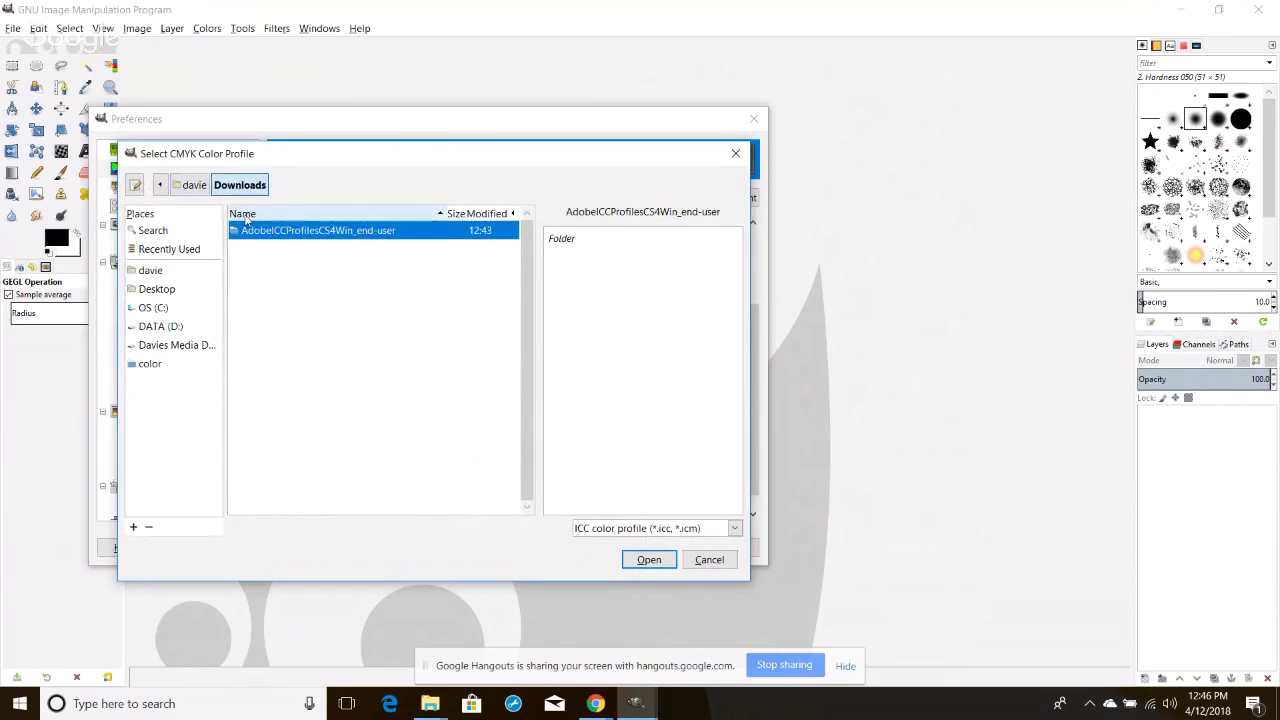
pyautogui.doubleClick(284, 231)
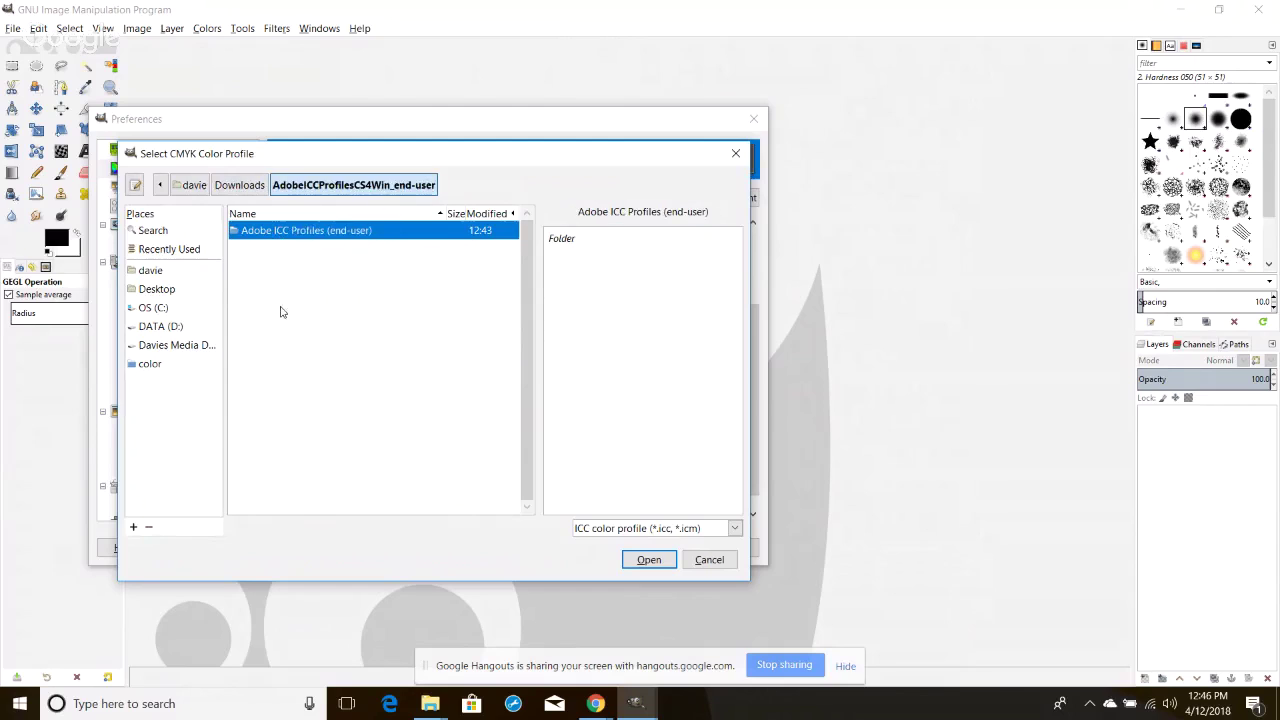
pyautogui.doubleClick(301, 234)
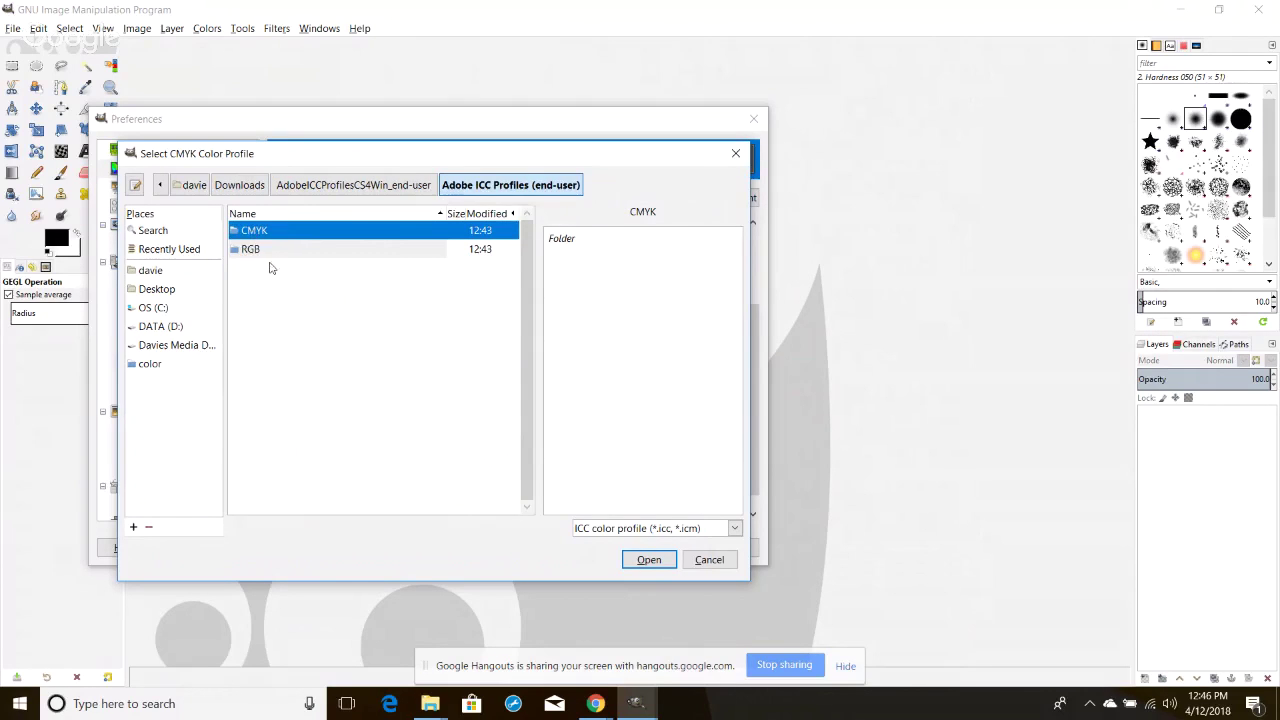
pyautogui.doubleClick(258, 233)
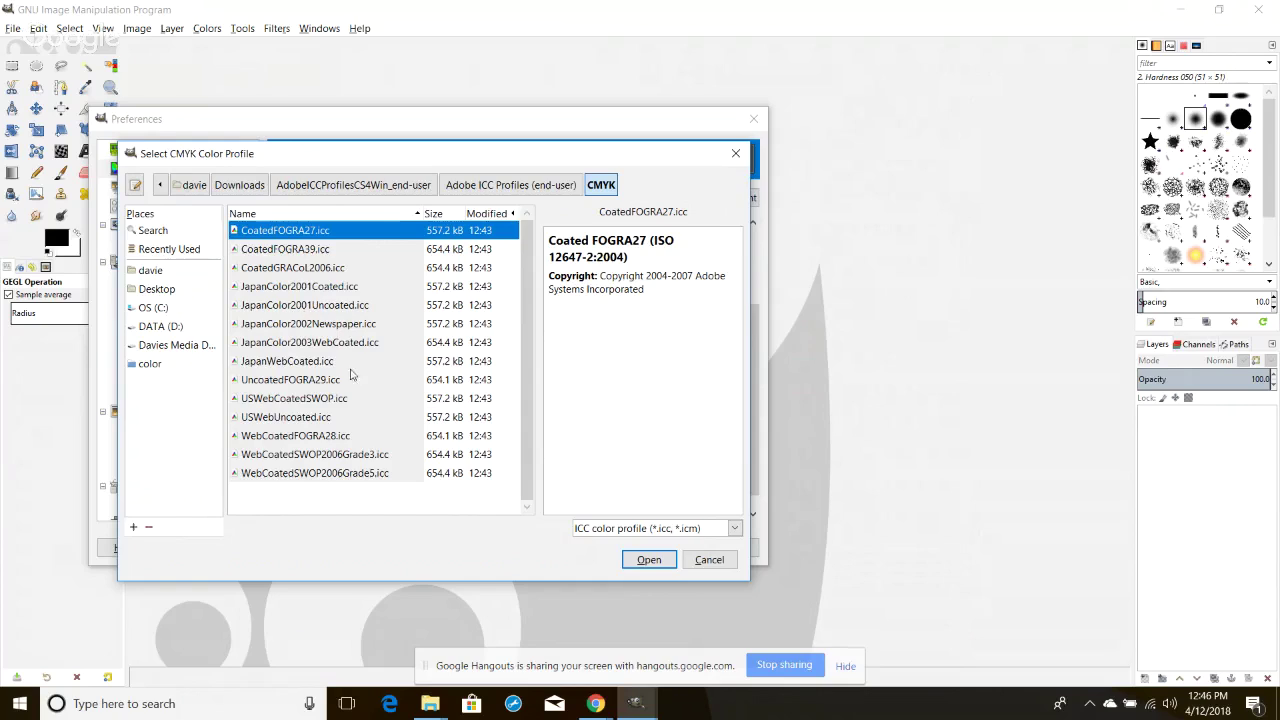
# Compare several CMYK profiles and load CoatedGRACoL2006.icc as the CMYK profile
pyautogui.click(324, 417)
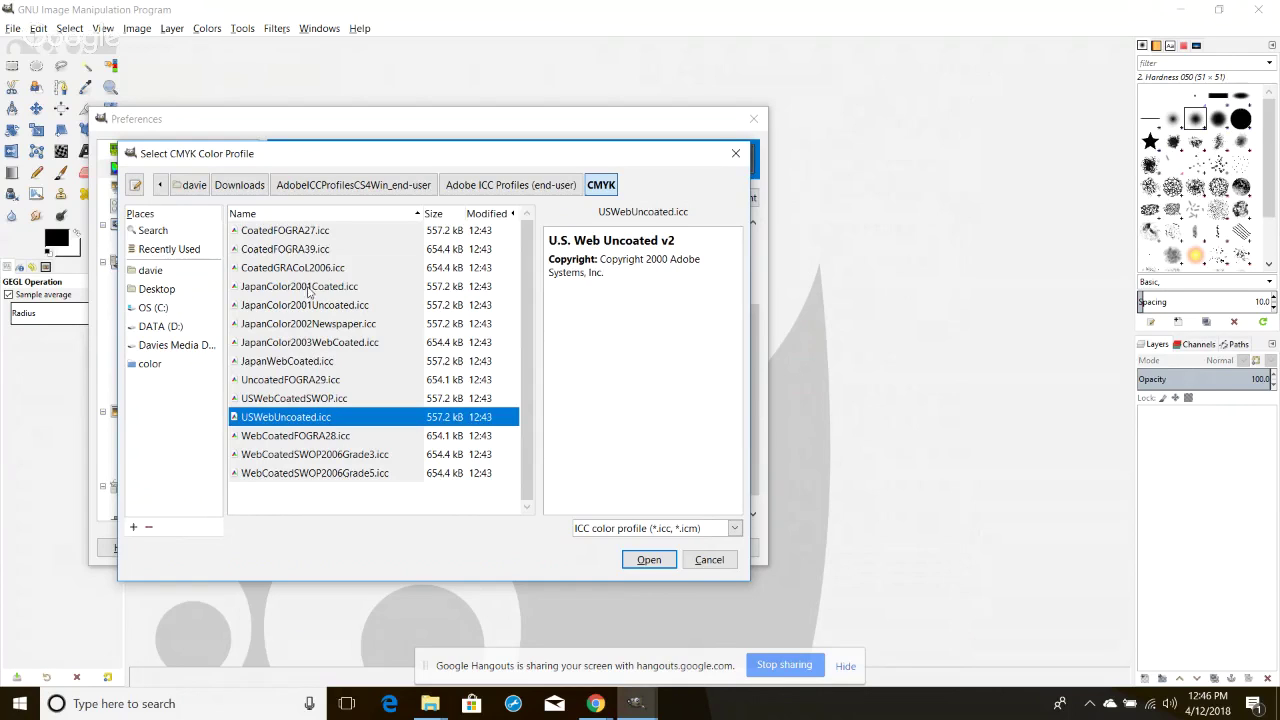
pyautogui.click(304, 234)
pyautogui.click(307, 247)
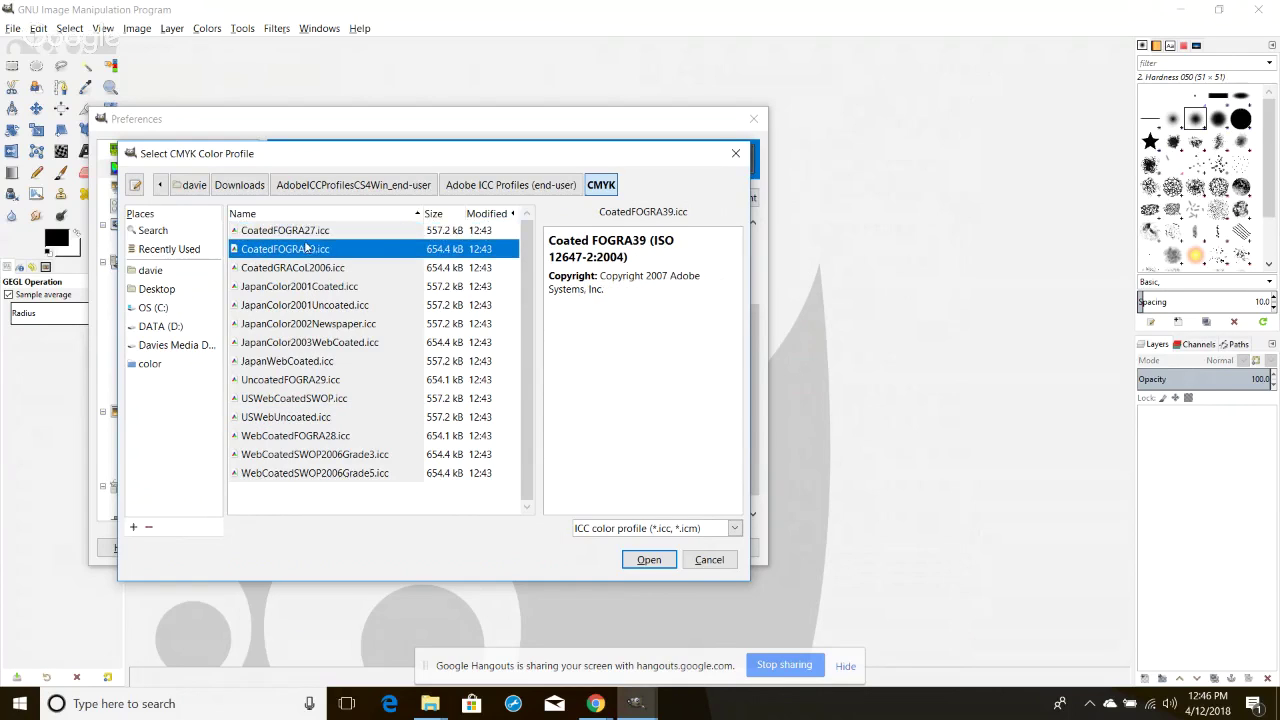
pyautogui.click(318, 268)
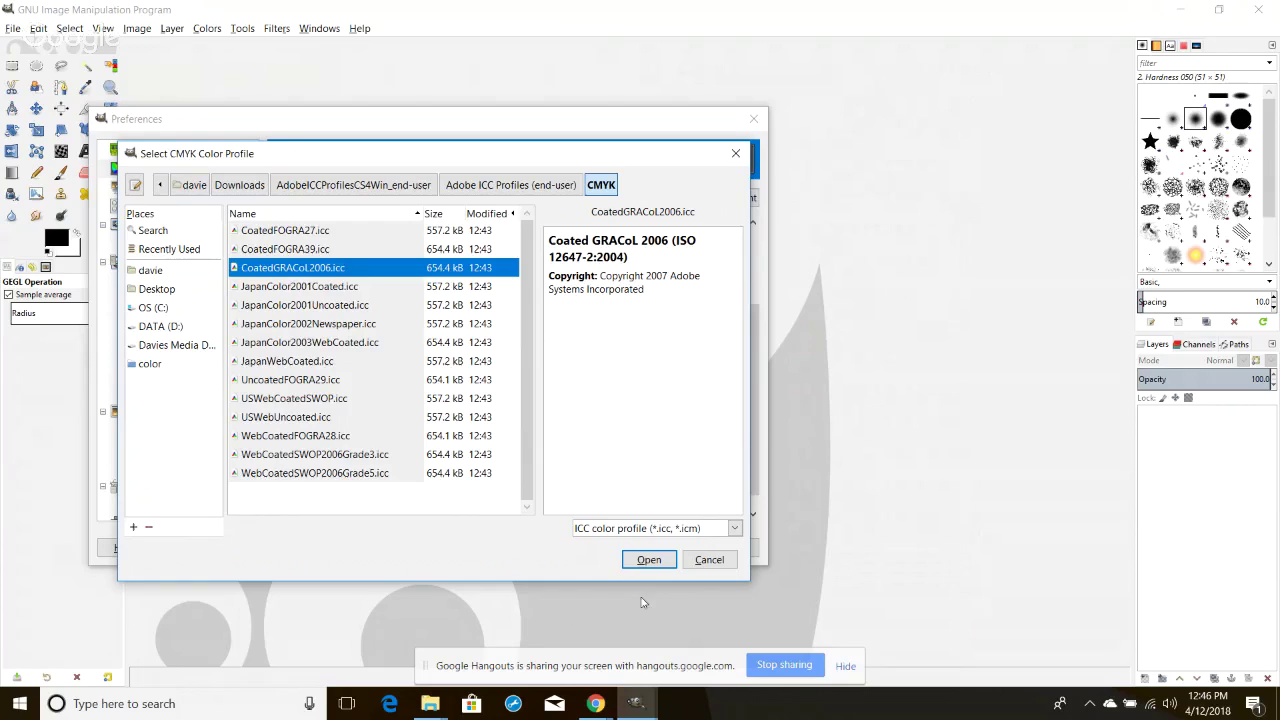
pyautogui.click(650, 560)
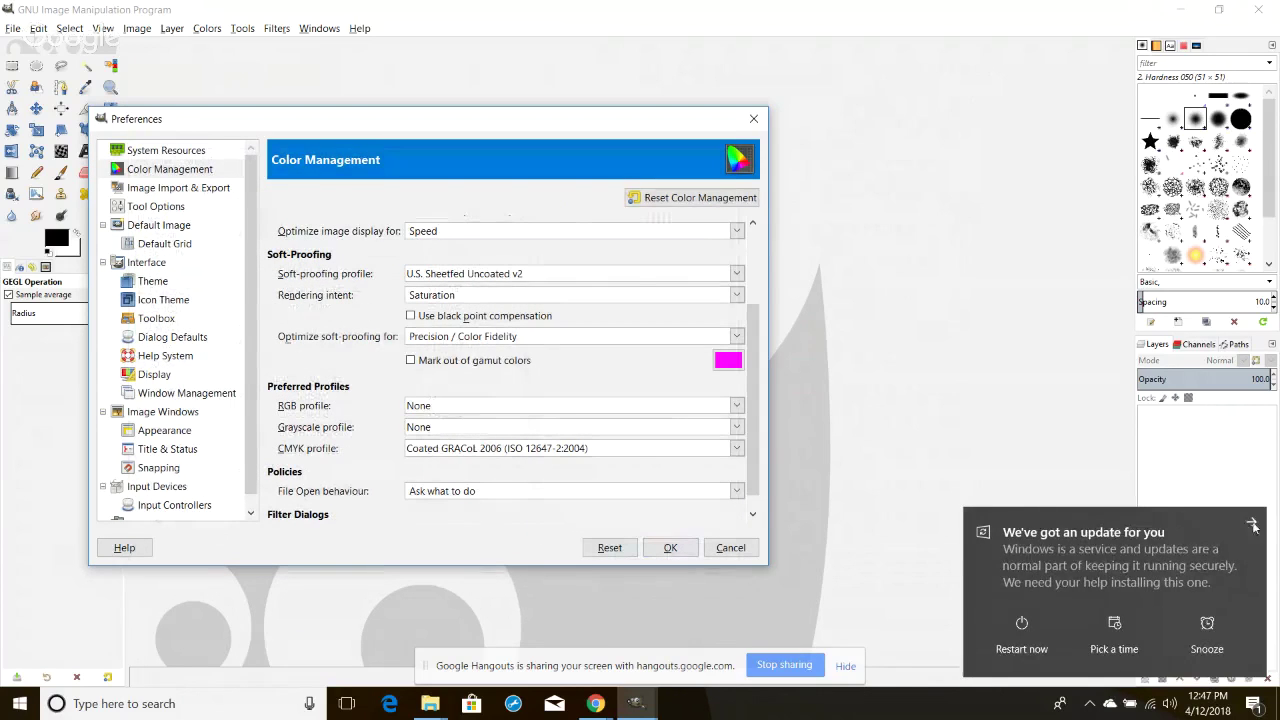
# Dismiss the Windows update notification and confirm the Preferences with OK
pyautogui.click(1254, 527)
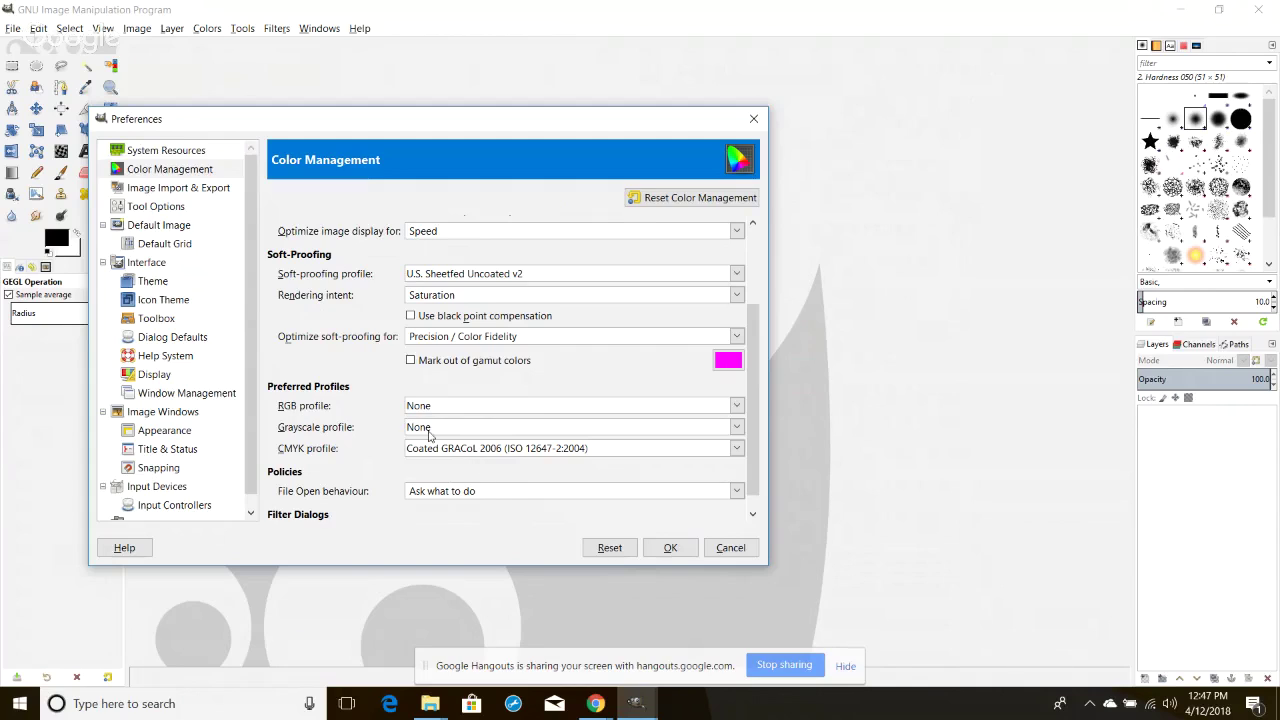
pyautogui.click(670, 548)
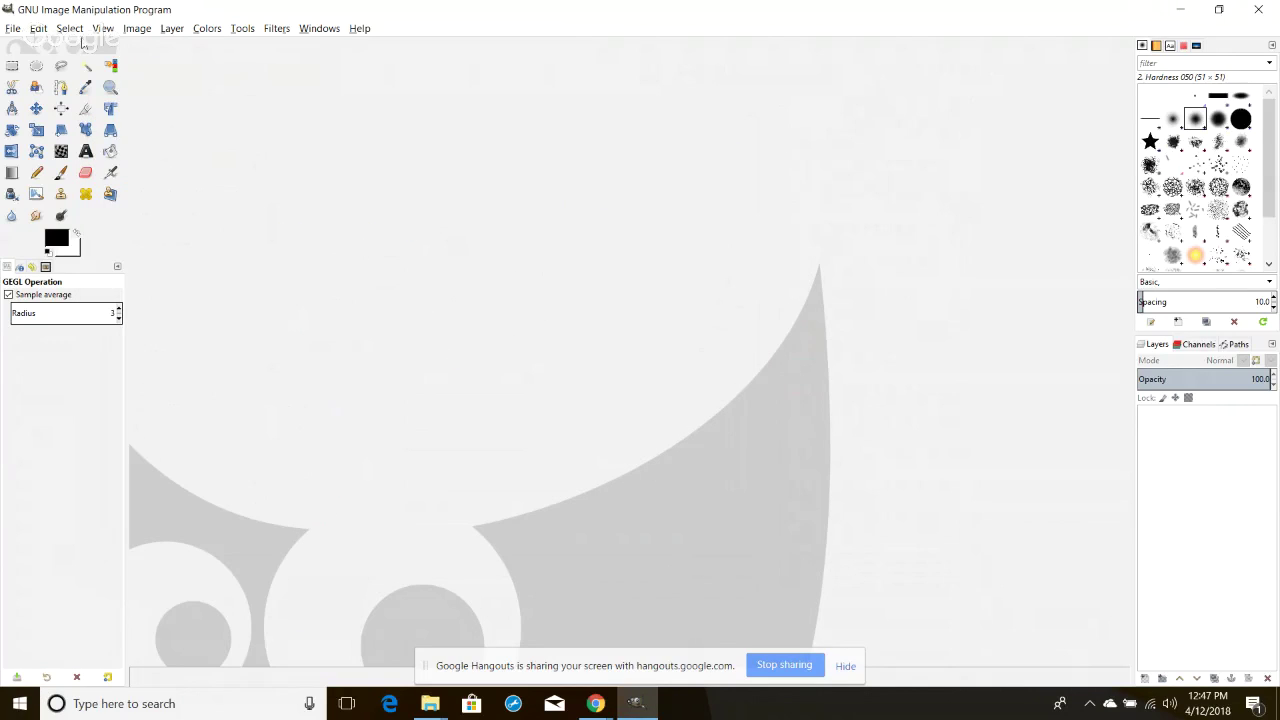
# Open sunrise-165094.jpg from the Recently Used list via File > Open
pyautogui.click(13, 29)
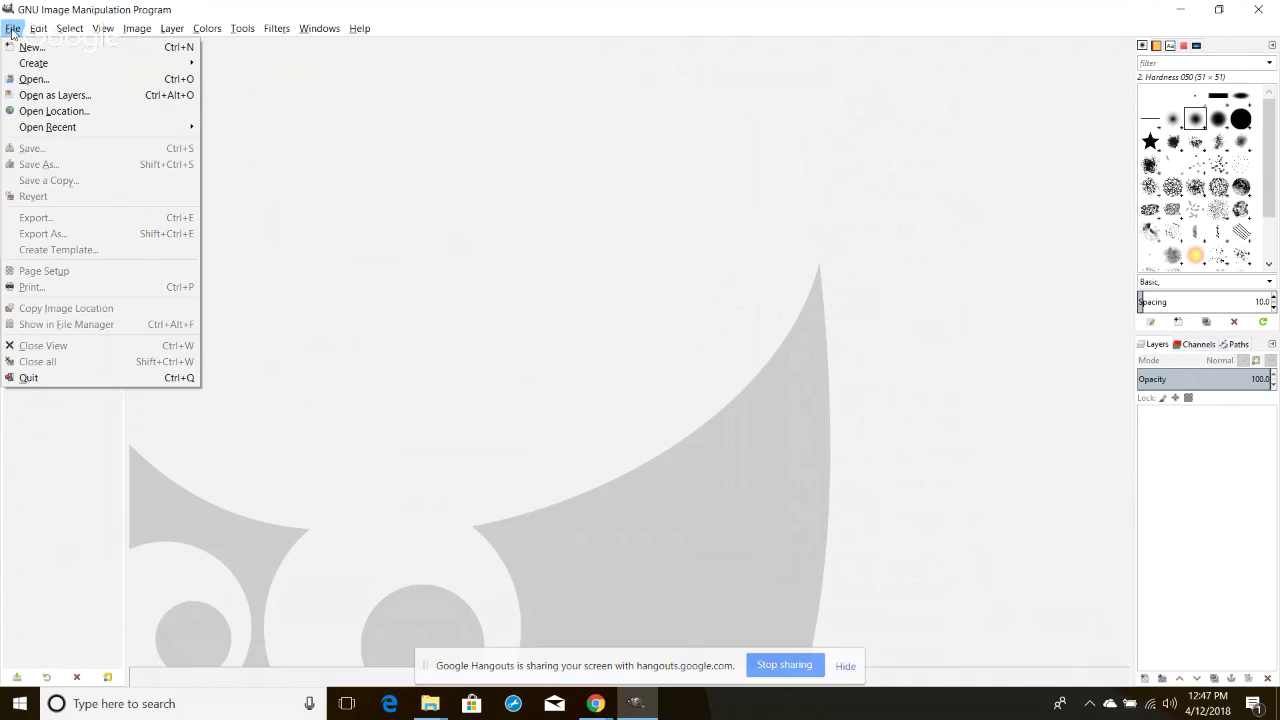
pyautogui.click(34, 79)
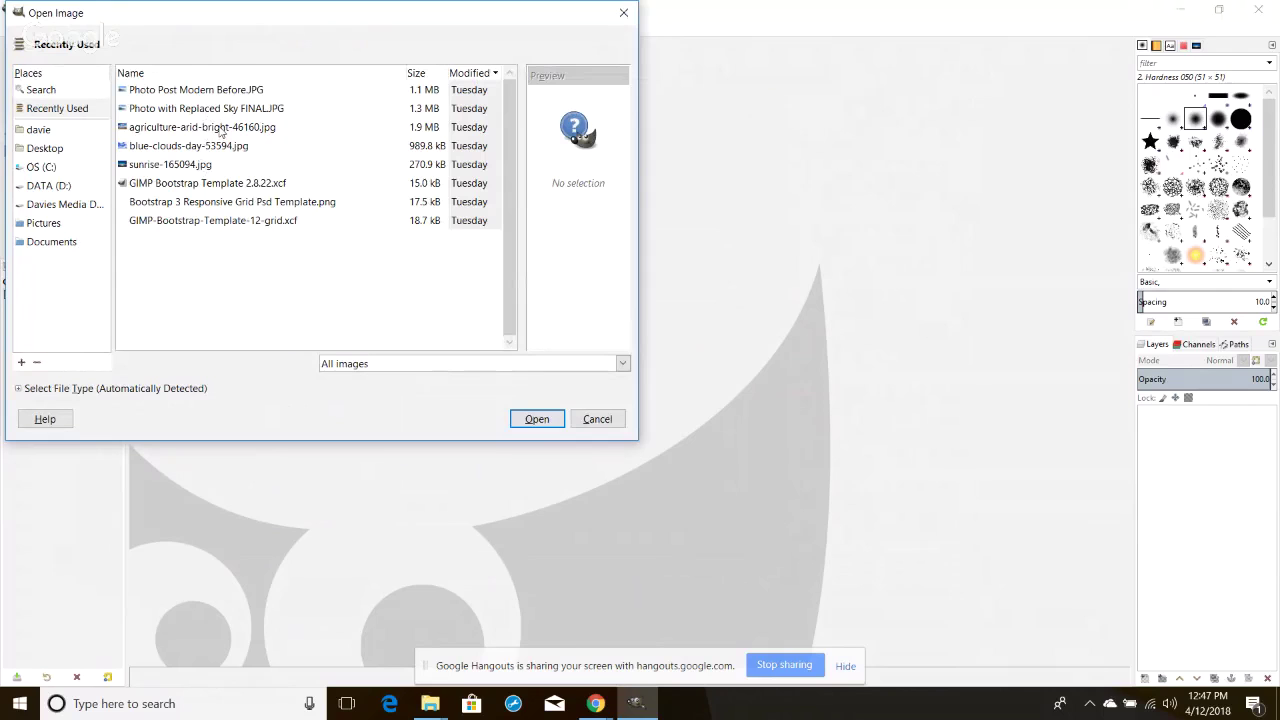
pyautogui.click(198, 166)
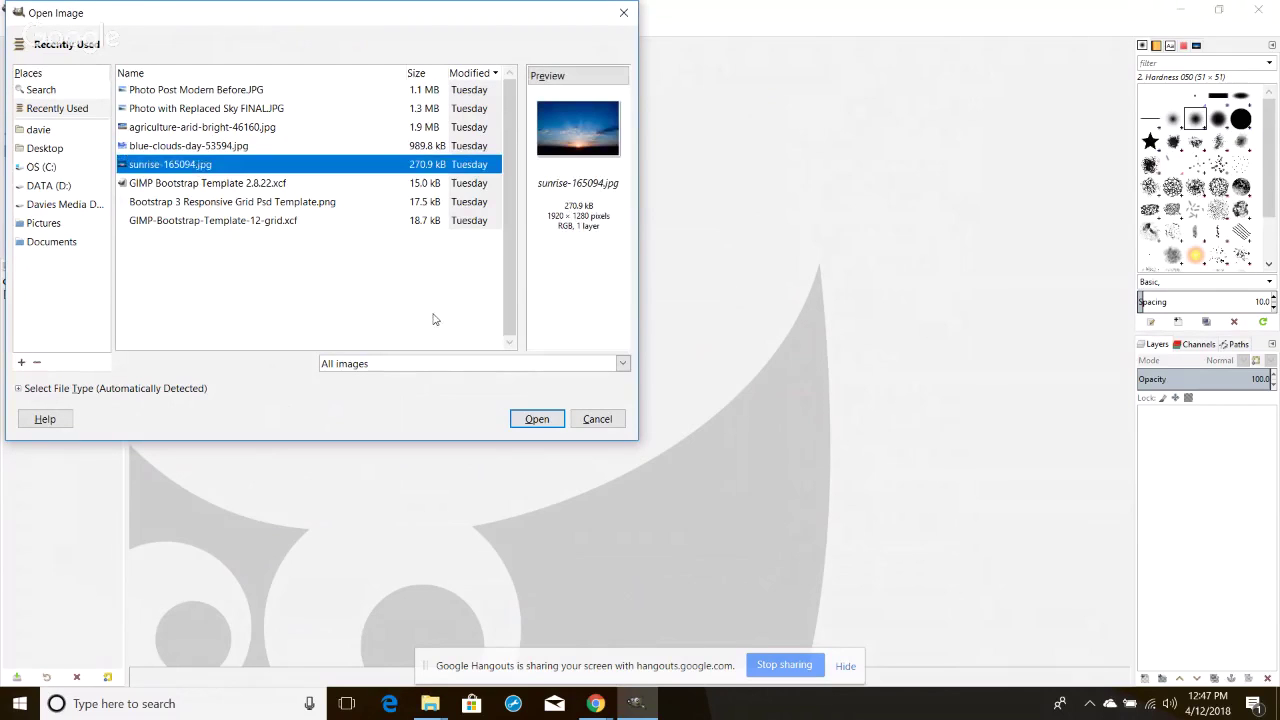
pyautogui.click(535, 421)
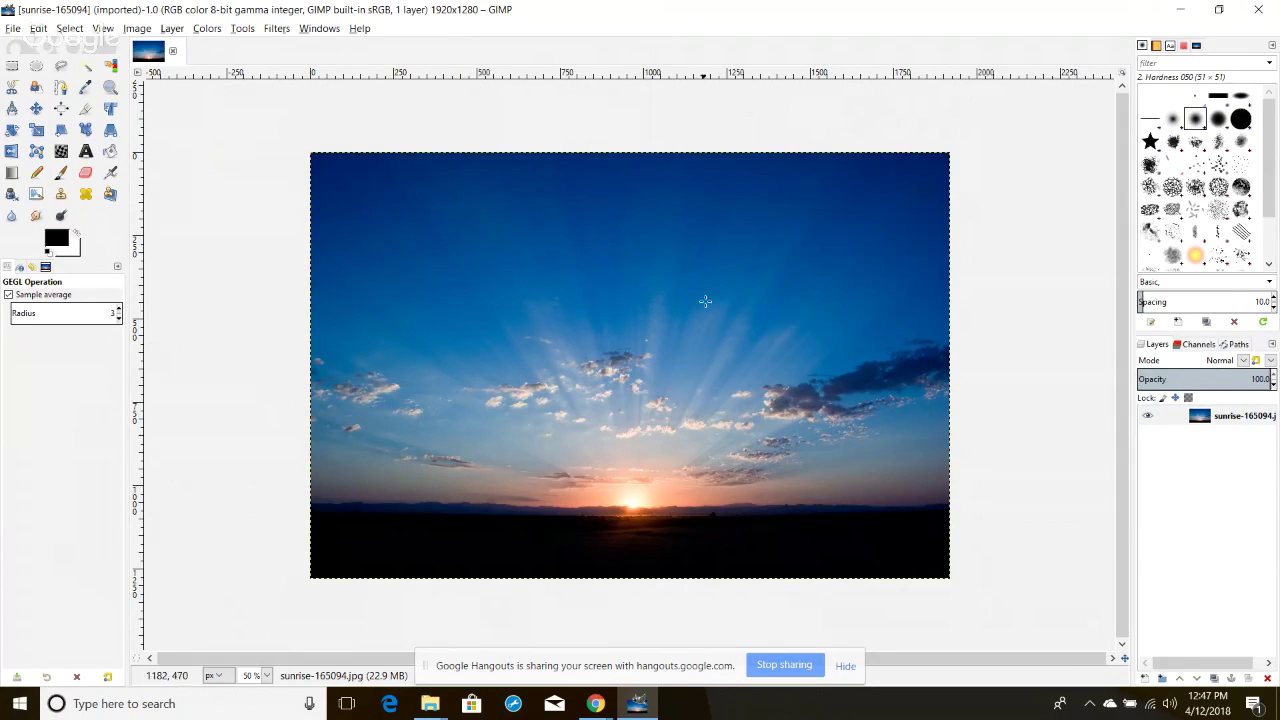
pyautogui.click(112, 31)
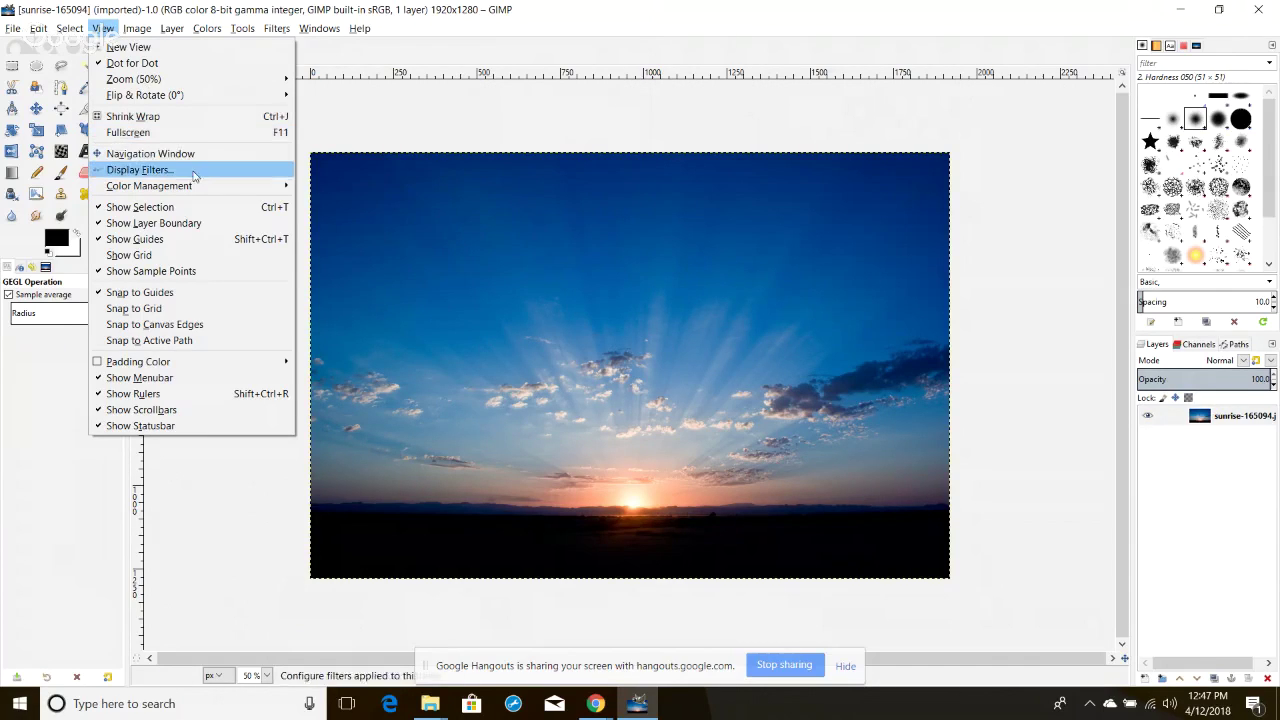
pyautogui.moveTo(198, 188)
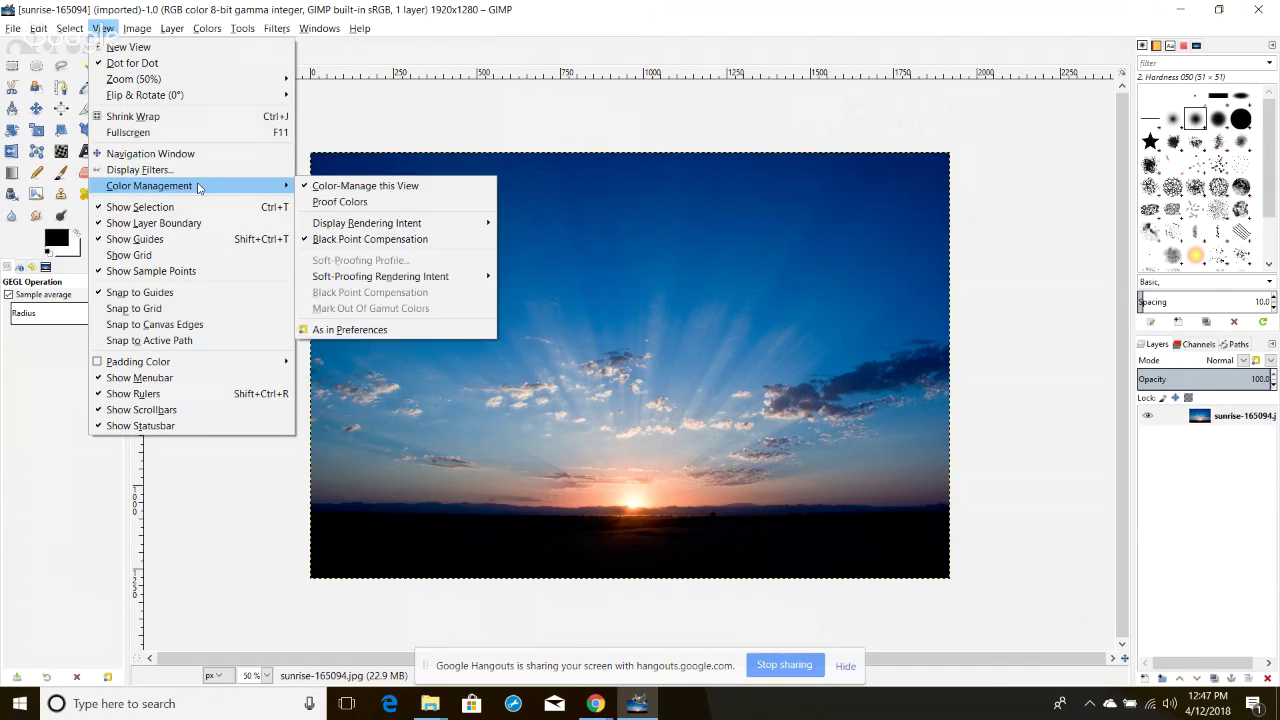
pyautogui.click(357, 202)
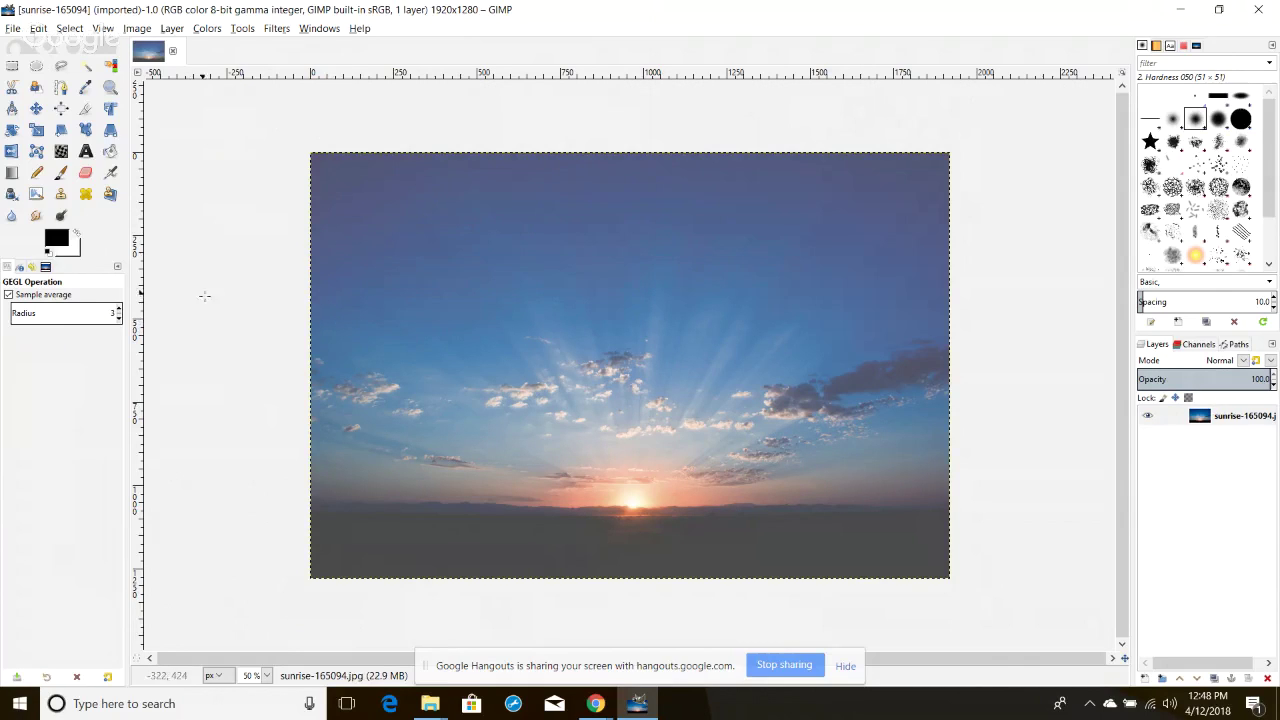
pyautogui.click(109, 32)
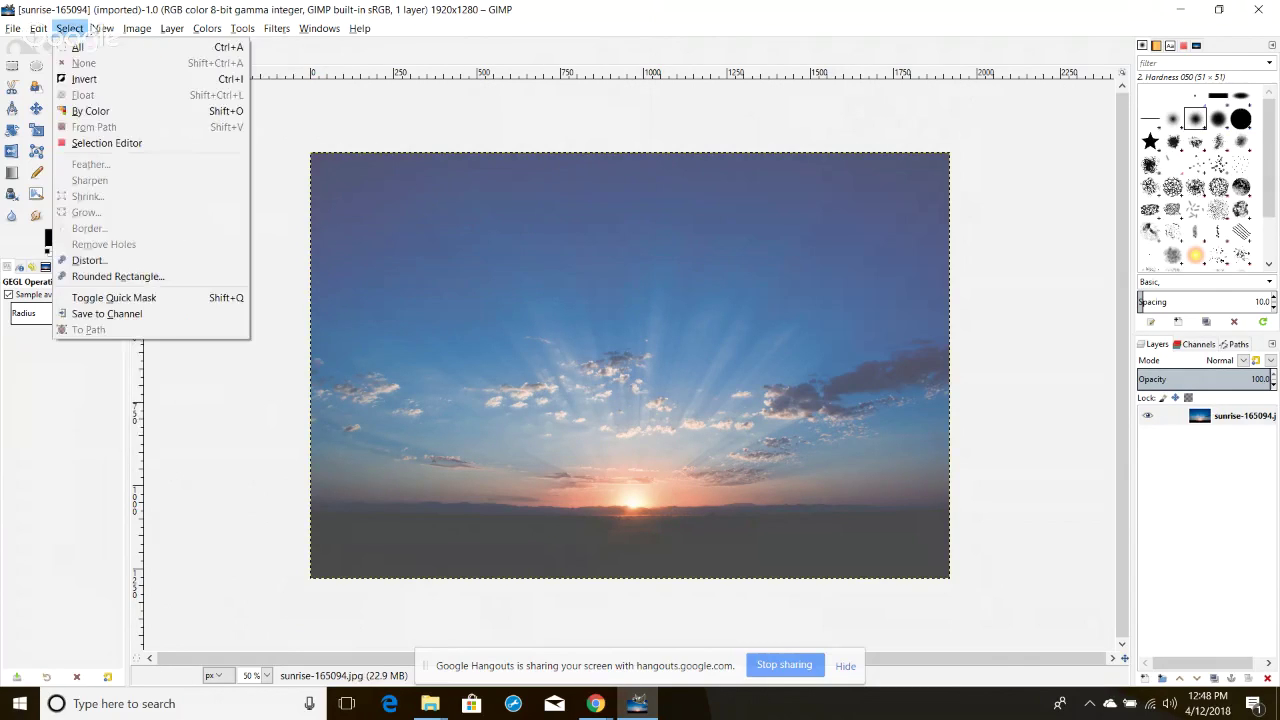
pyautogui.moveTo(145, 30)
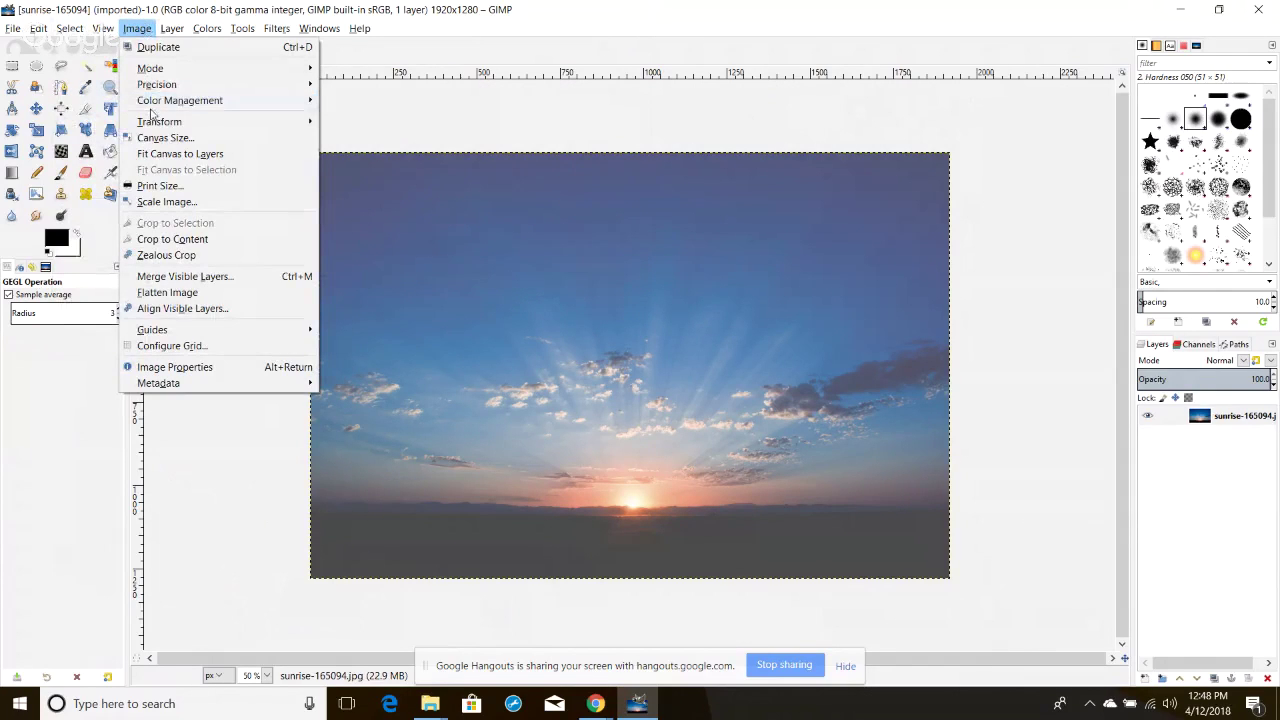
pyautogui.moveTo(158, 105)
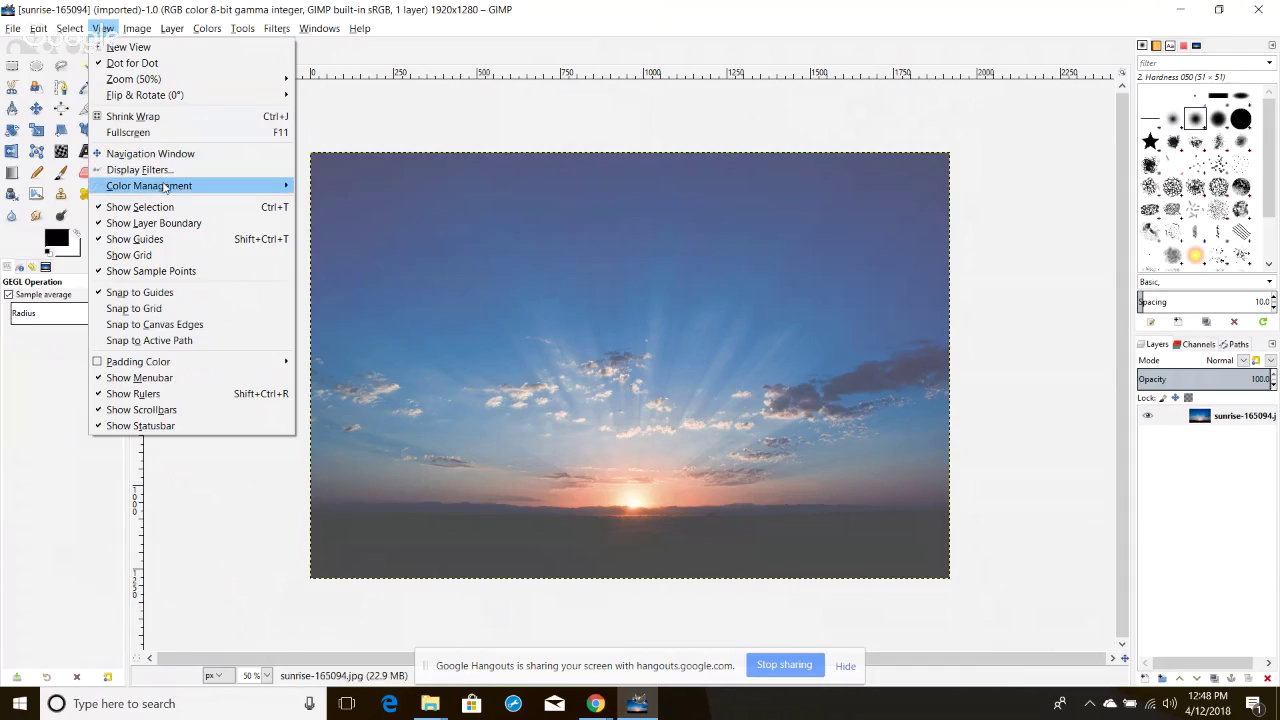
pyautogui.moveTo(165, 187)
pyautogui.click(345, 206)
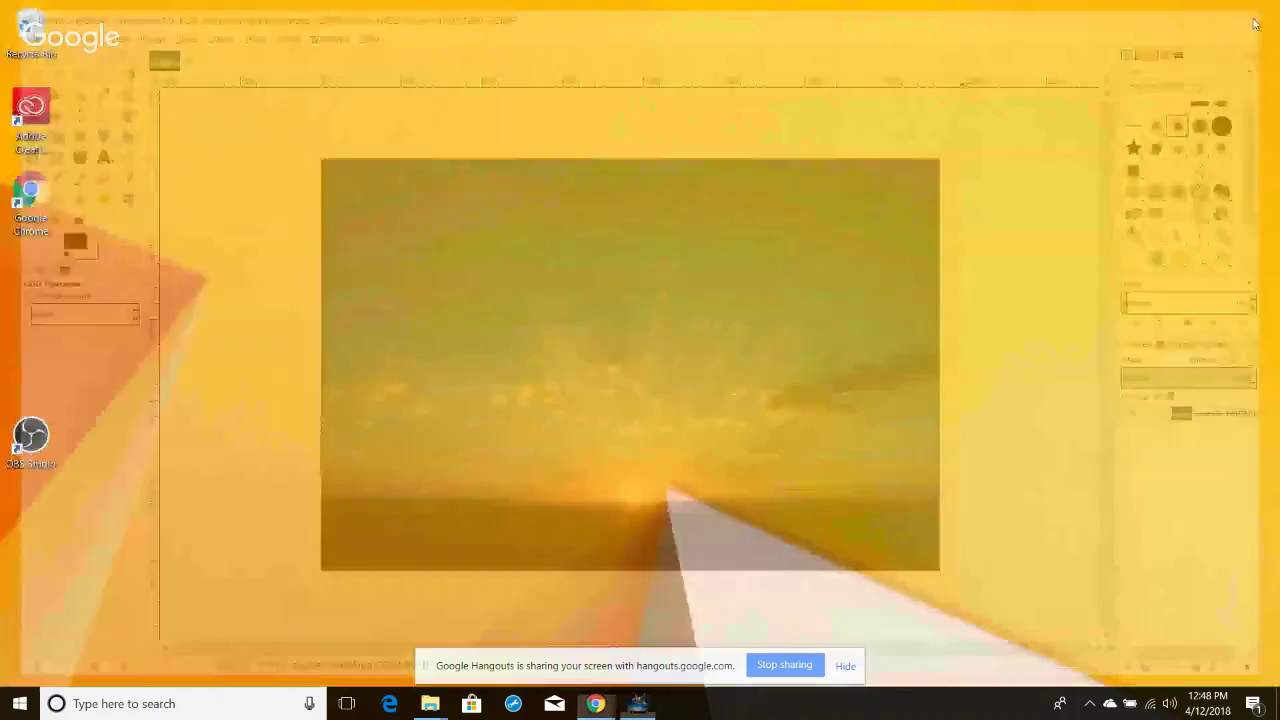
# Minimise GIMP and launch GIMP 2 through a Windows search for 'gimp'
pyautogui.click(1180, 9)
pyautogui.click(139, 714)
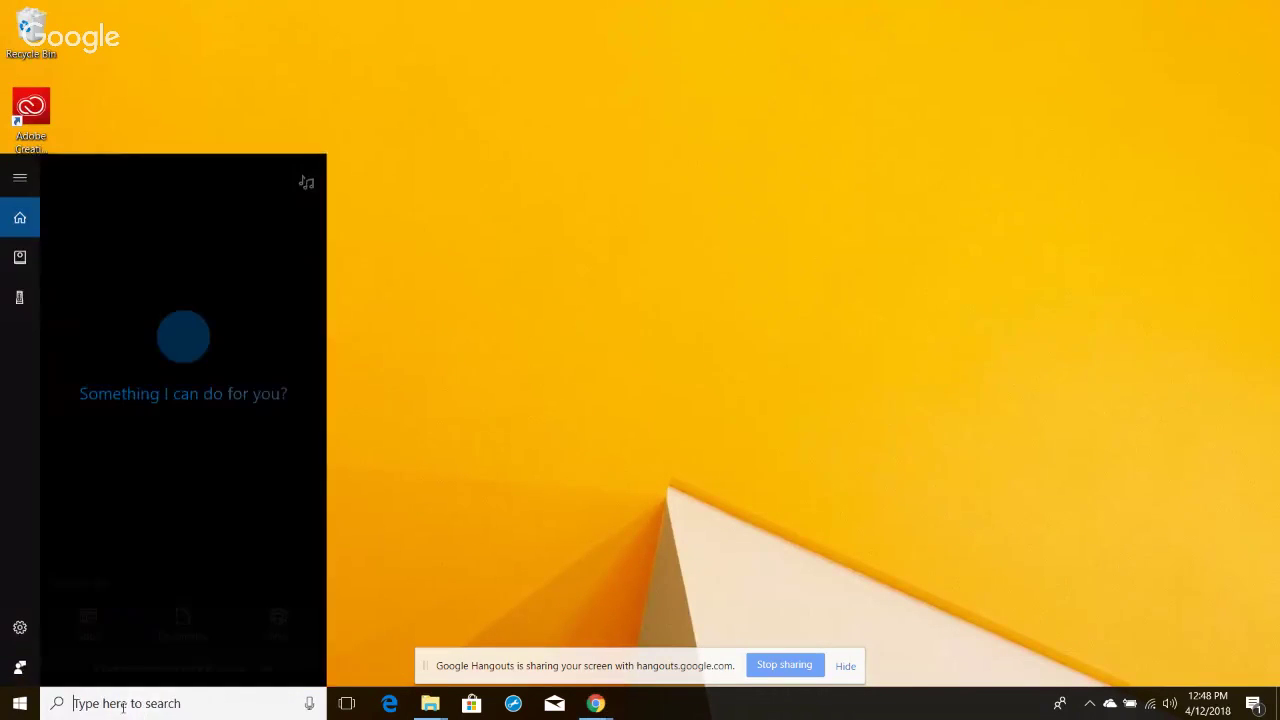
pyautogui.write('gimp')
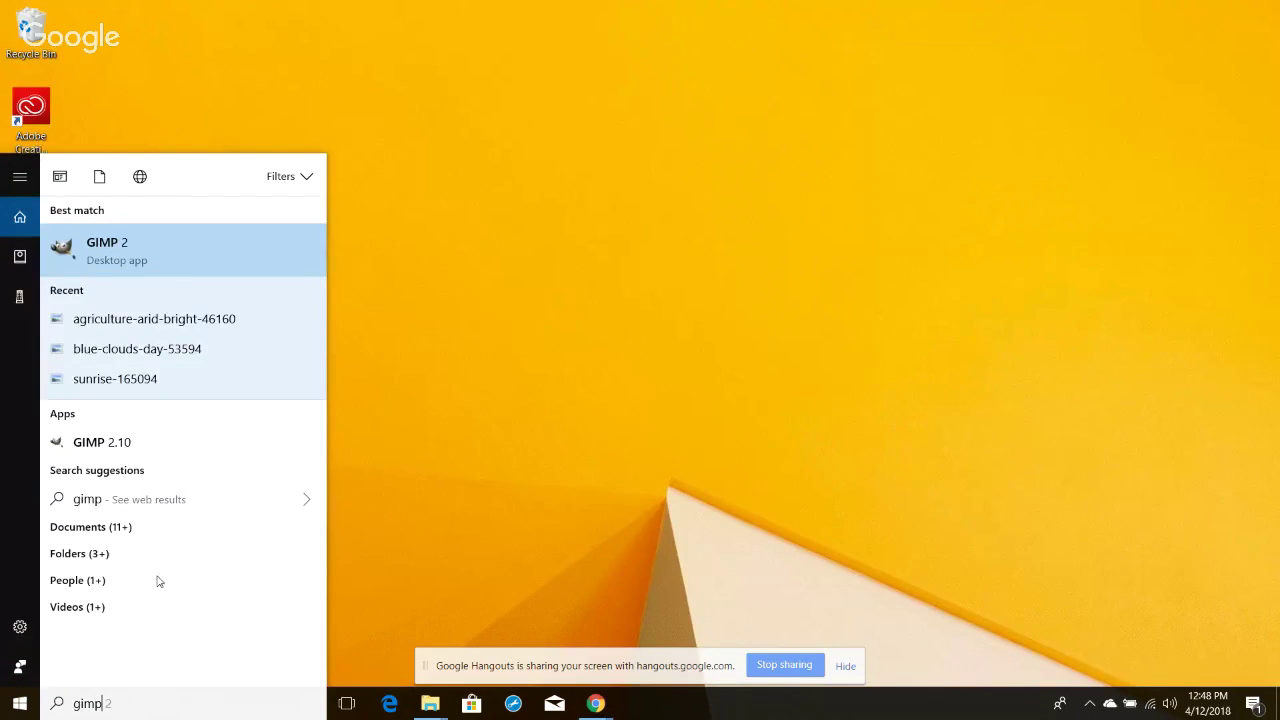
pyautogui.click(240, 262)
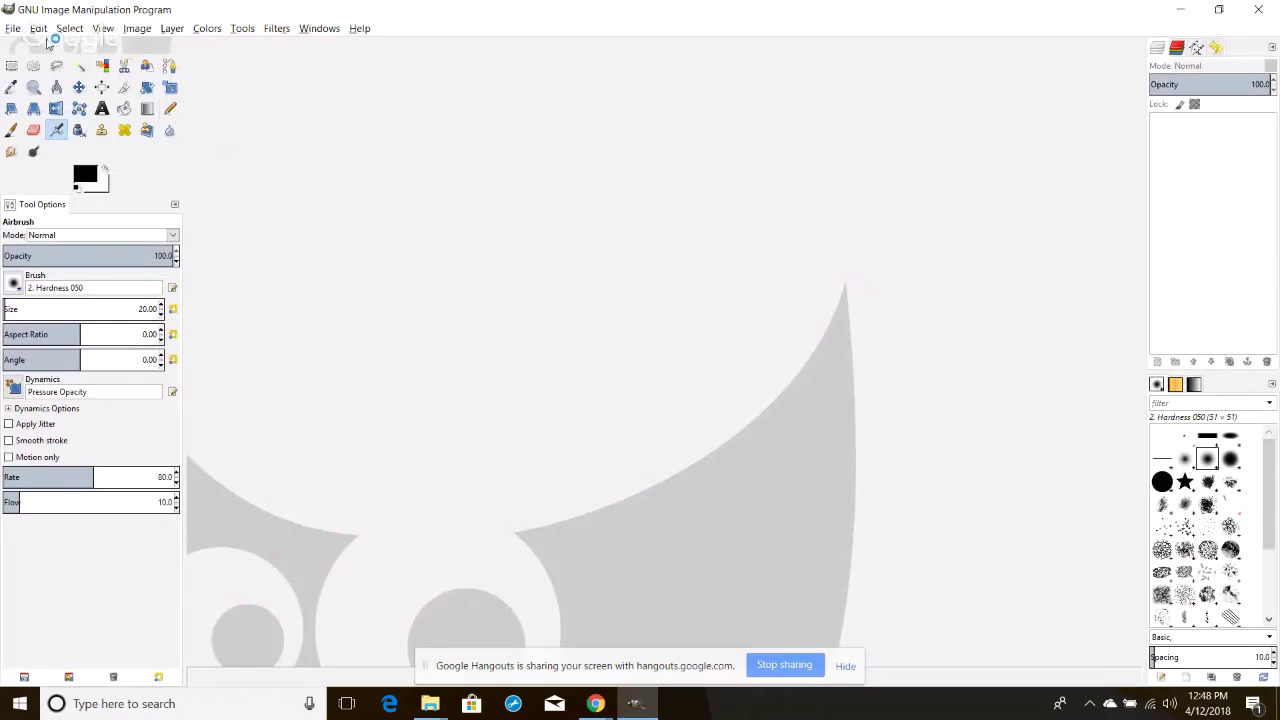
# Open the Preferences from GIMP 2's Edit menu
pyautogui.click(108, 28)
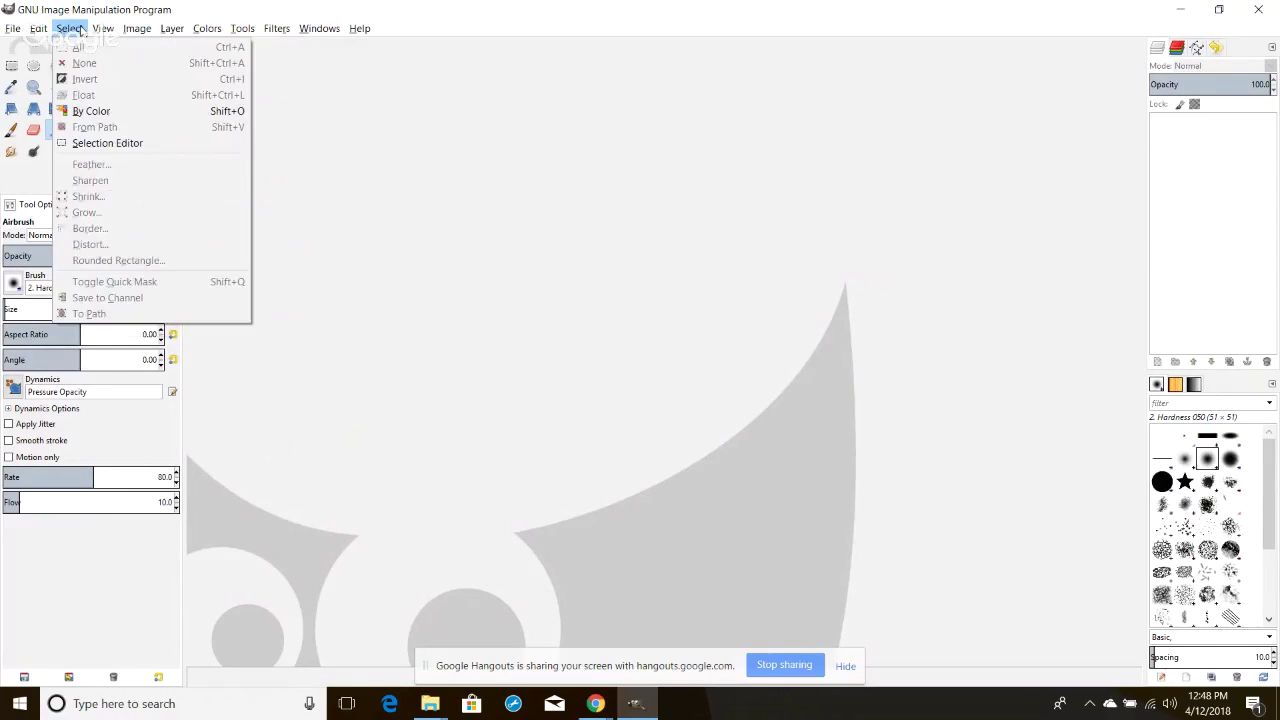
pyautogui.moveTo(38, 28)
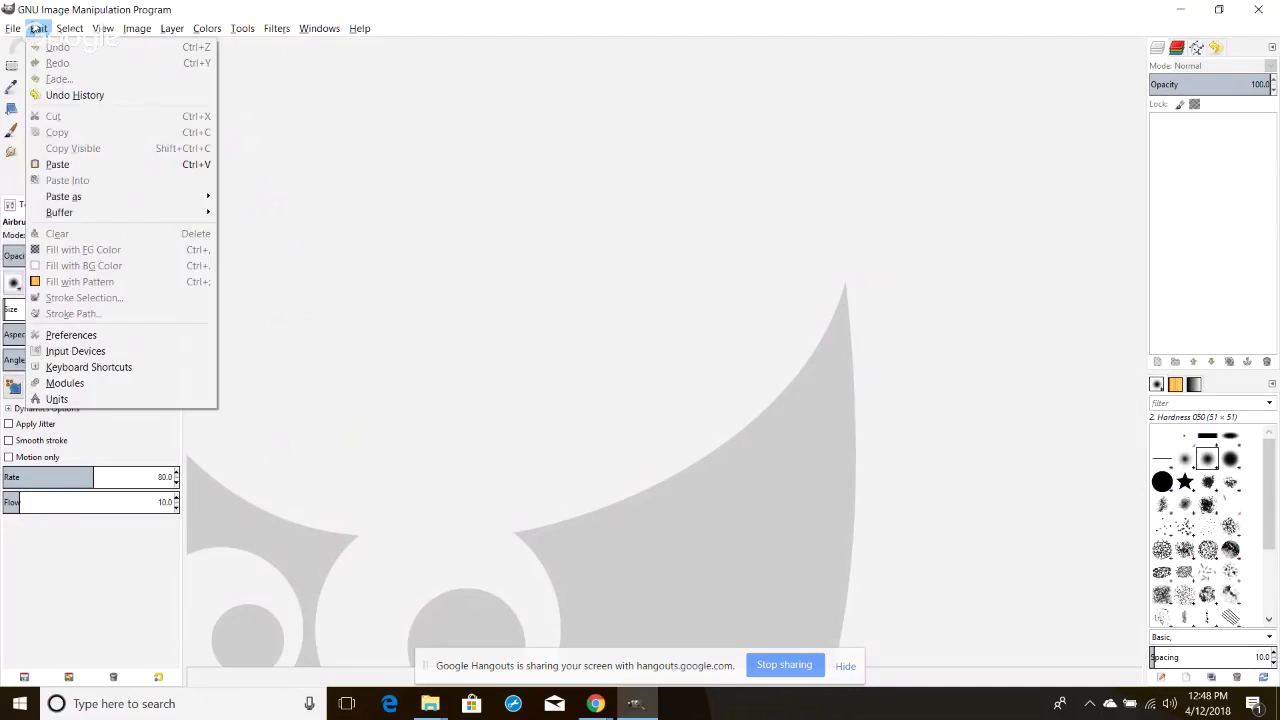
pyautogui.click(72, 335)
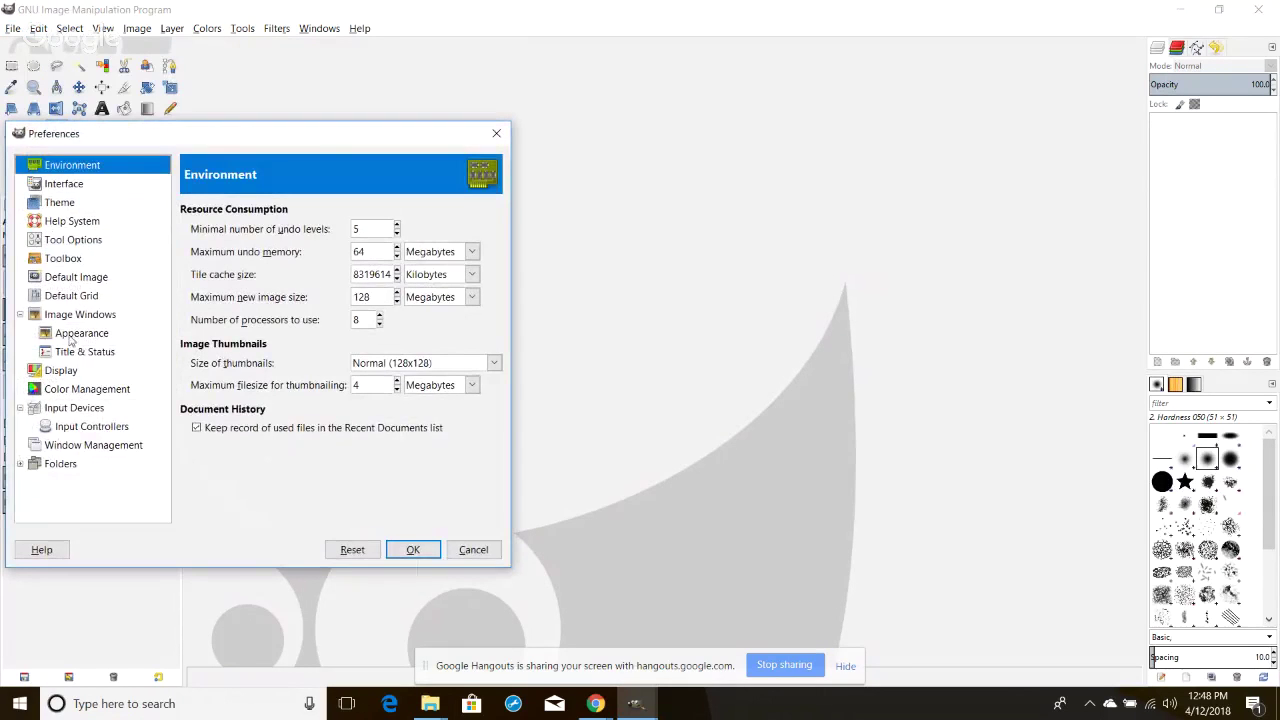
# Load USWebCoatedSWOP.icc from Downloads' Adobe CMYK folder as the CMYK profile in Color Management
pyautogui.click(92, 390)
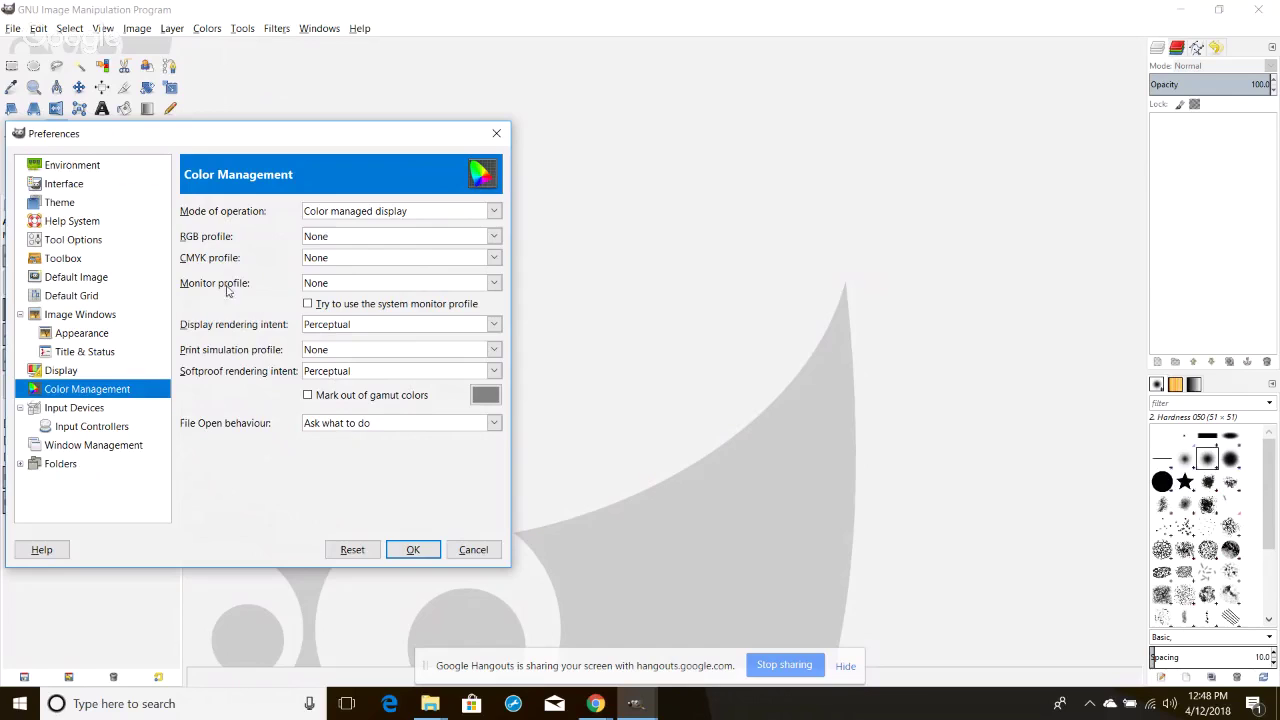
pyautogui.click(390, 262)
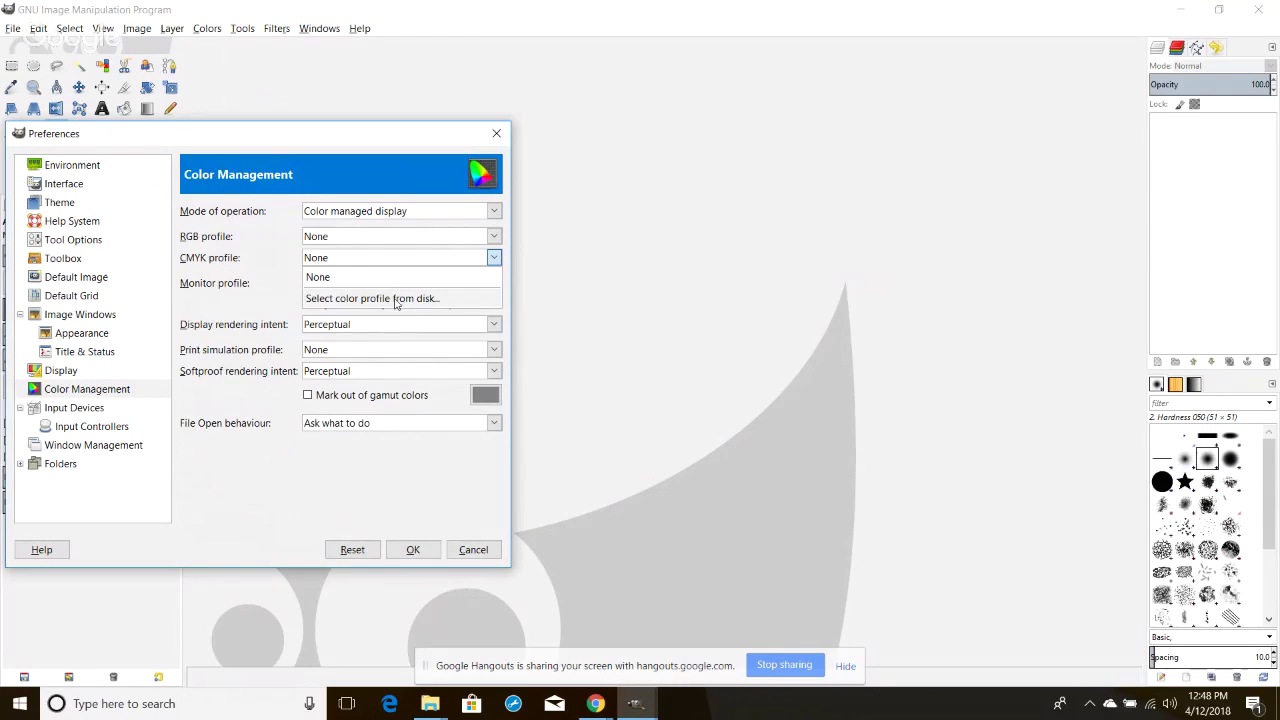
pyautogui.click(395, 299)
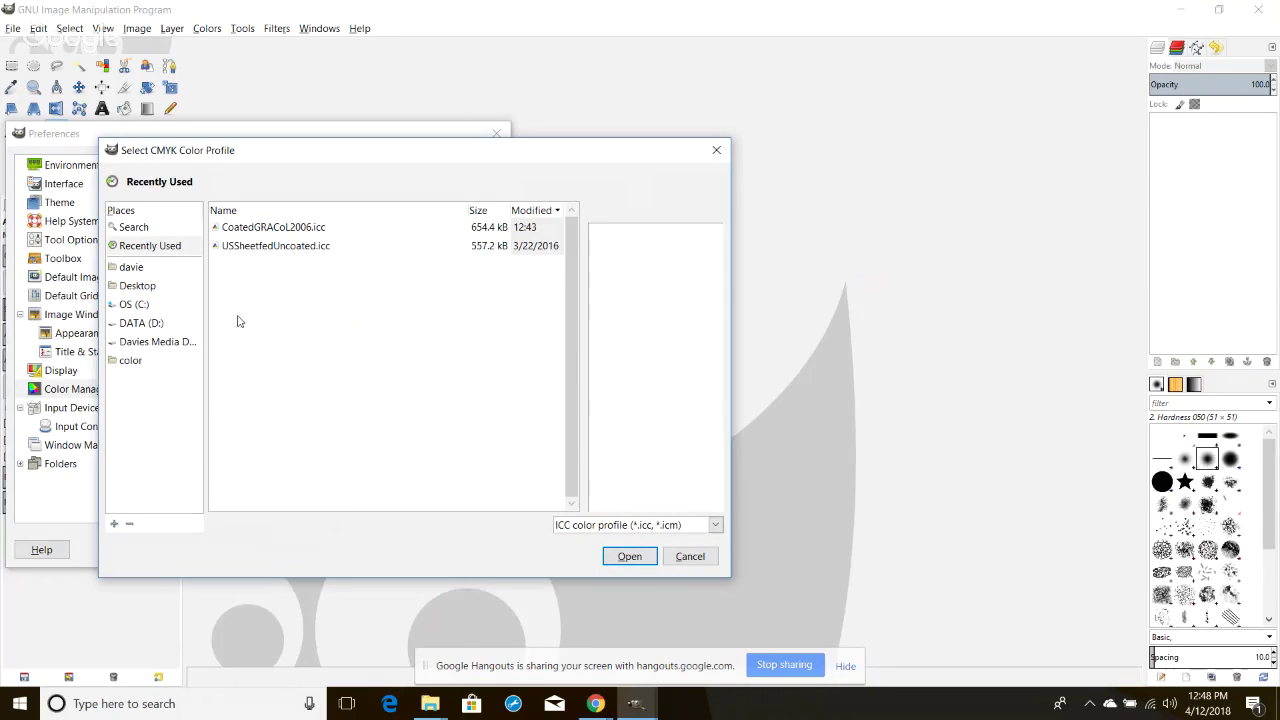
pyautogui.click(138, 287)
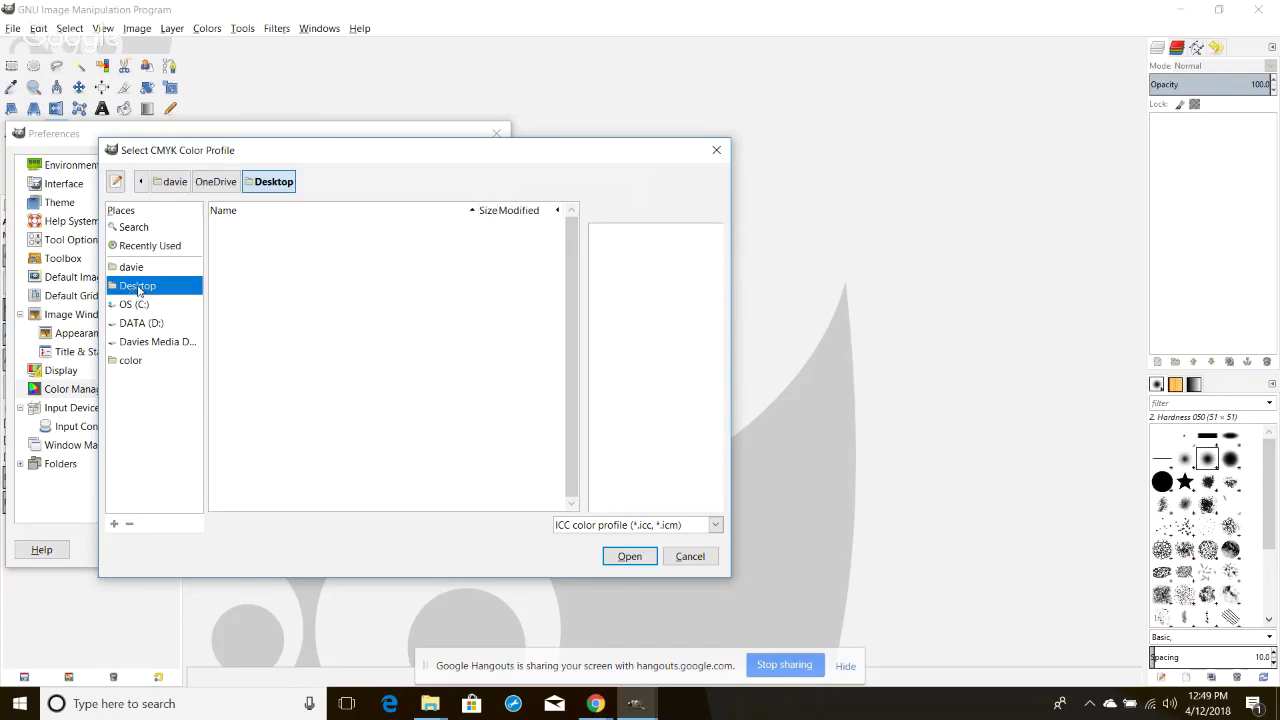
pyautogui.click(156, 270)
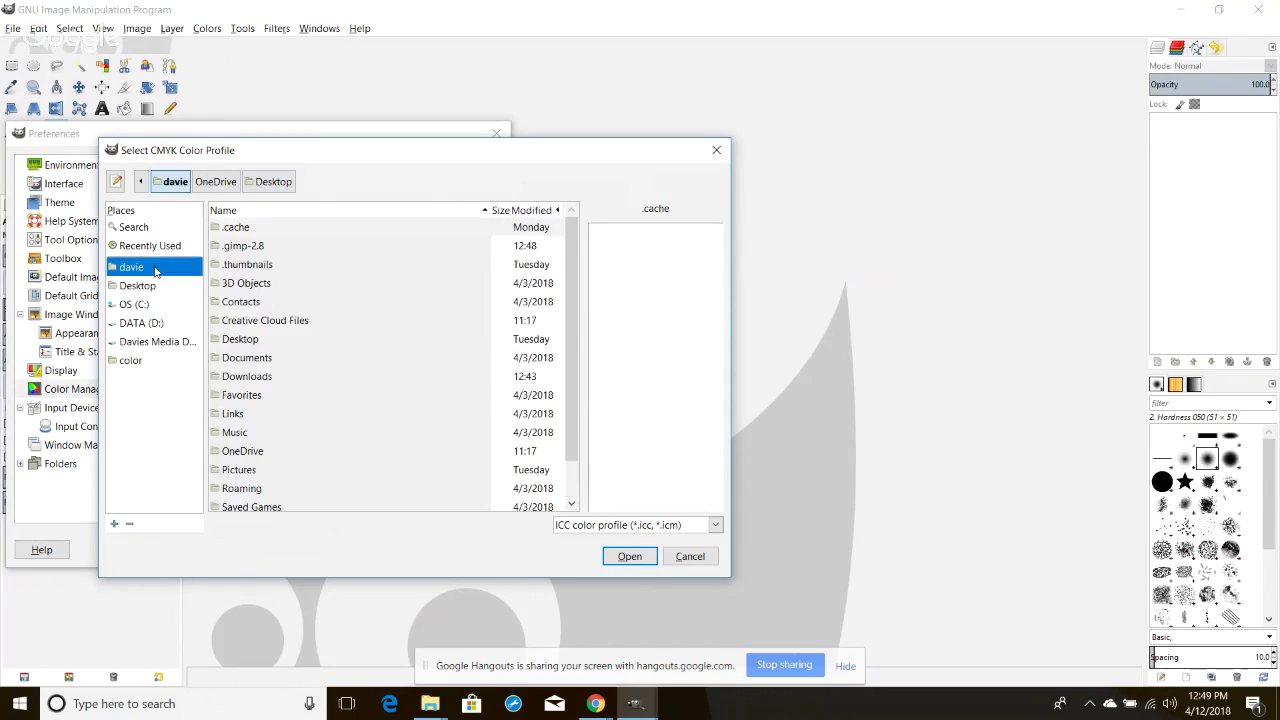
pyautogui.doubleClick(241, 376)
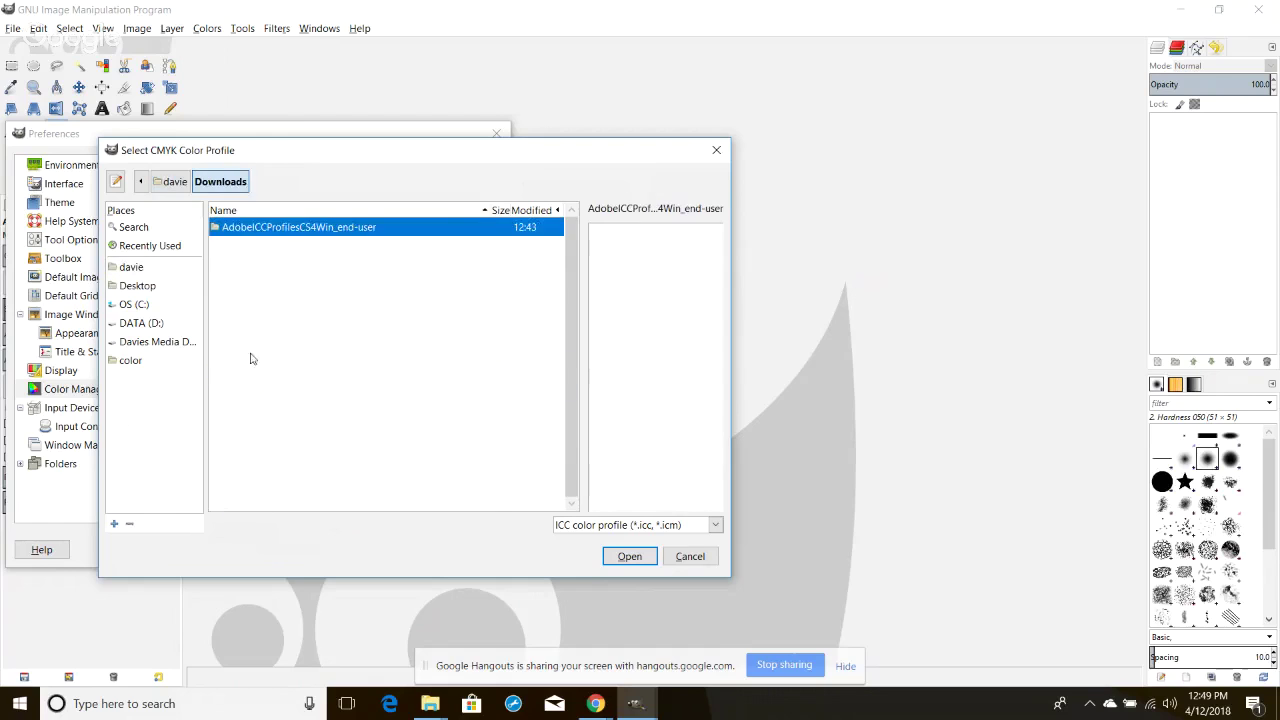
pyautogui.doubleClick(279, 229)
pyautogui.doubleClick(279, 229)
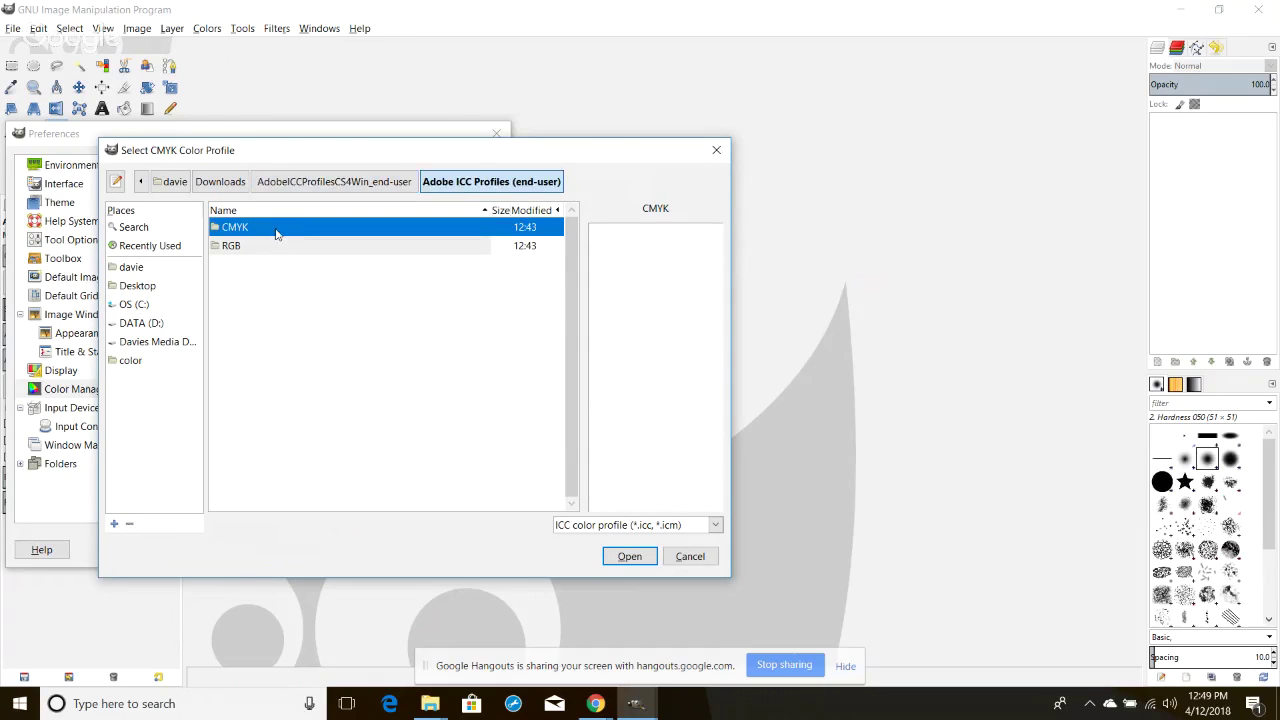
pyautogui.doubleClick(277, 229)
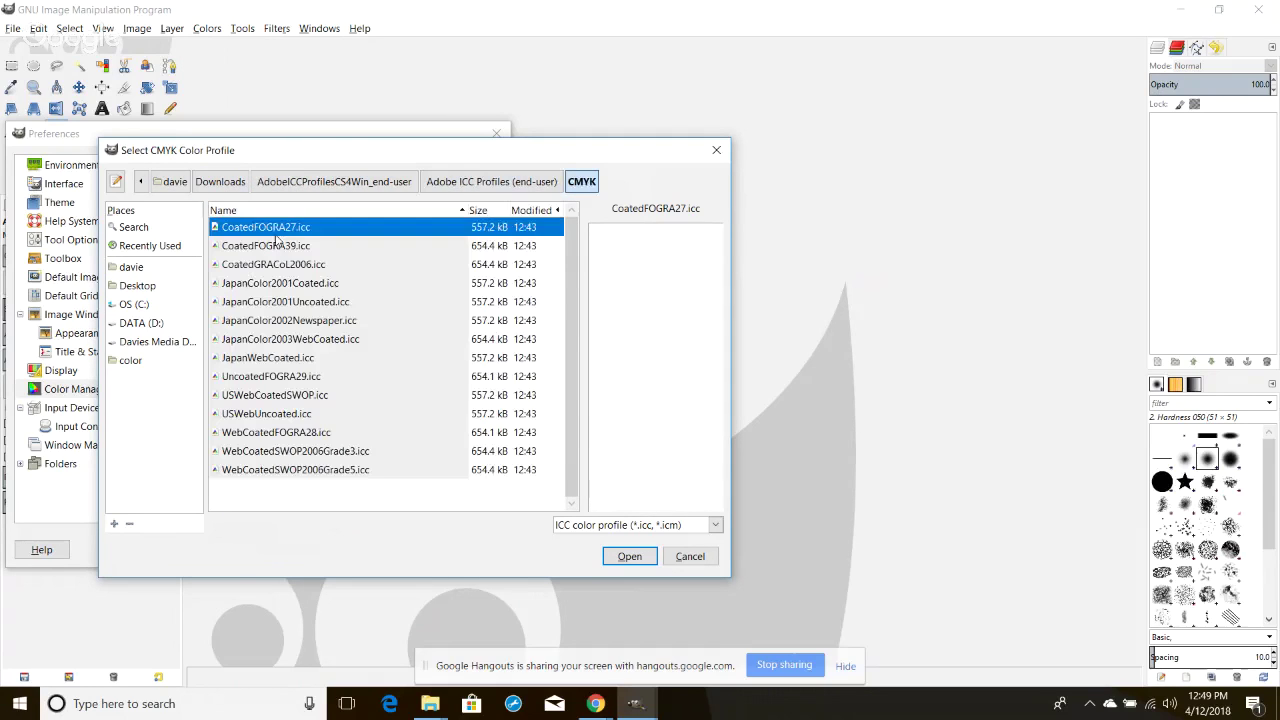
pyautogui.click(308, 396)
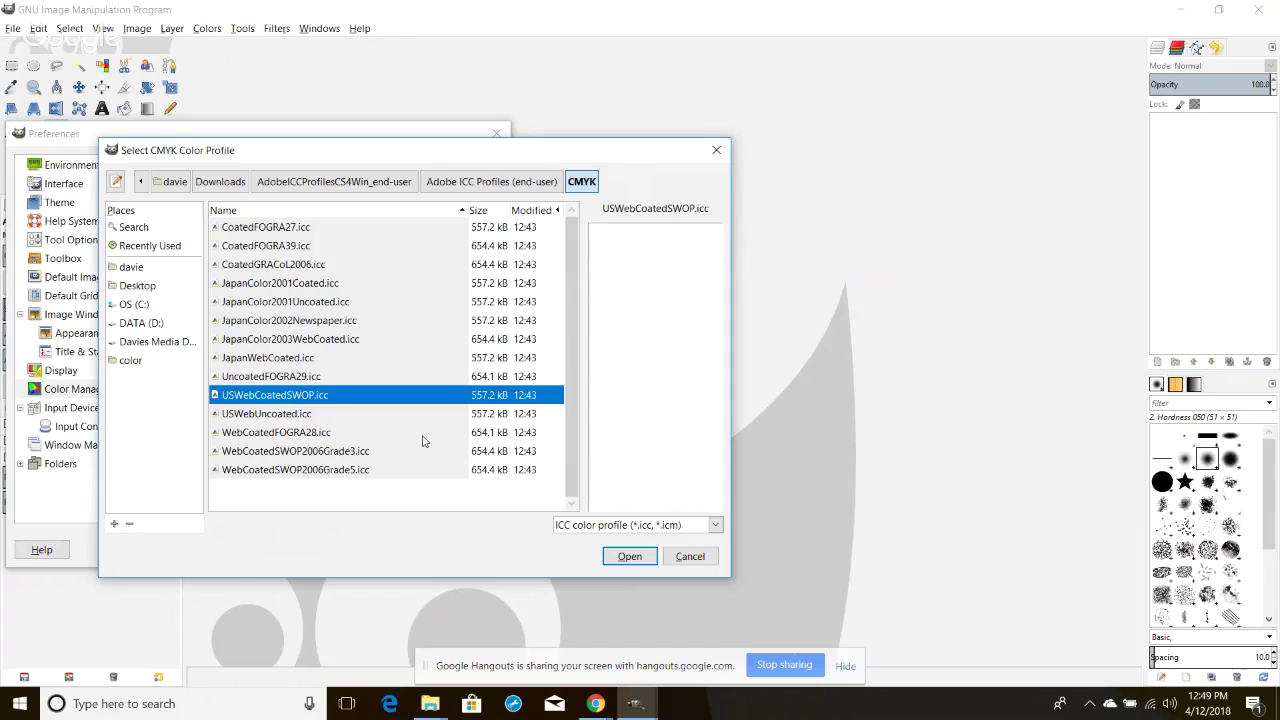
pyautogui.click(629, 556)
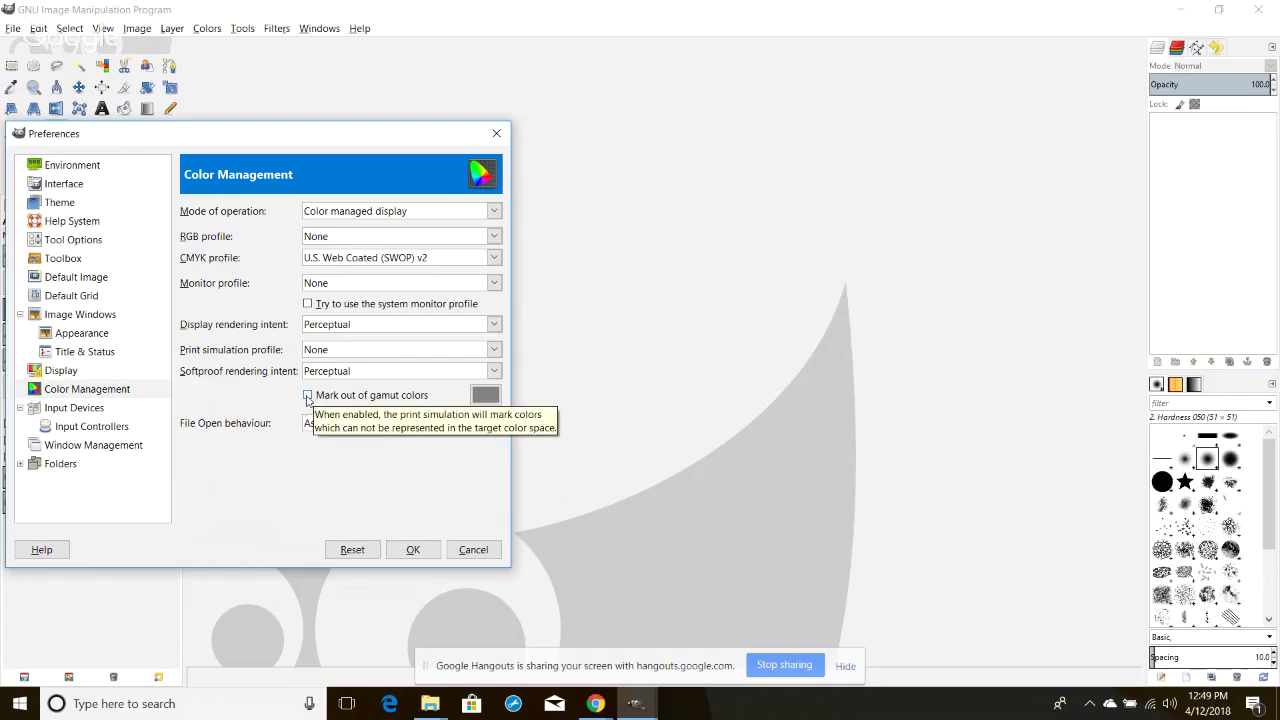
# Enable 'Mark out of gamut colors' with magenta fc1dff as warning colour and save Preferences
pyautogui.click(308, 396)
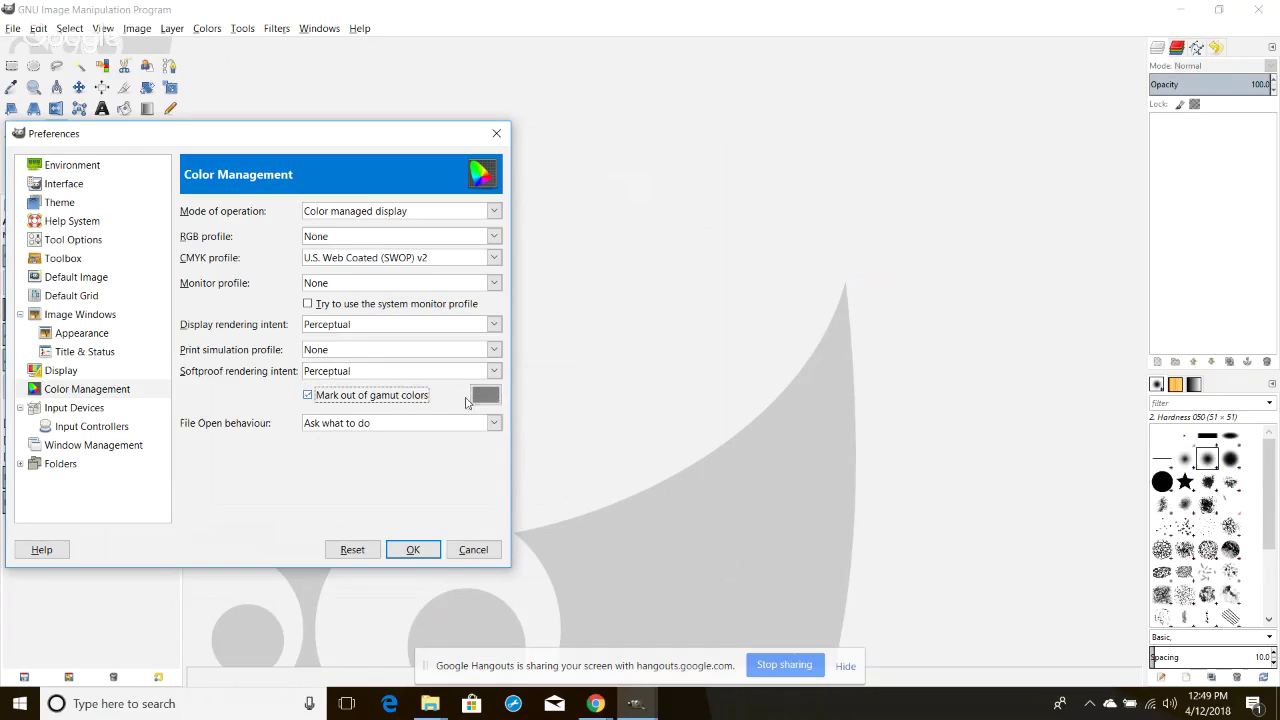
pyautogui.click(485, 397)
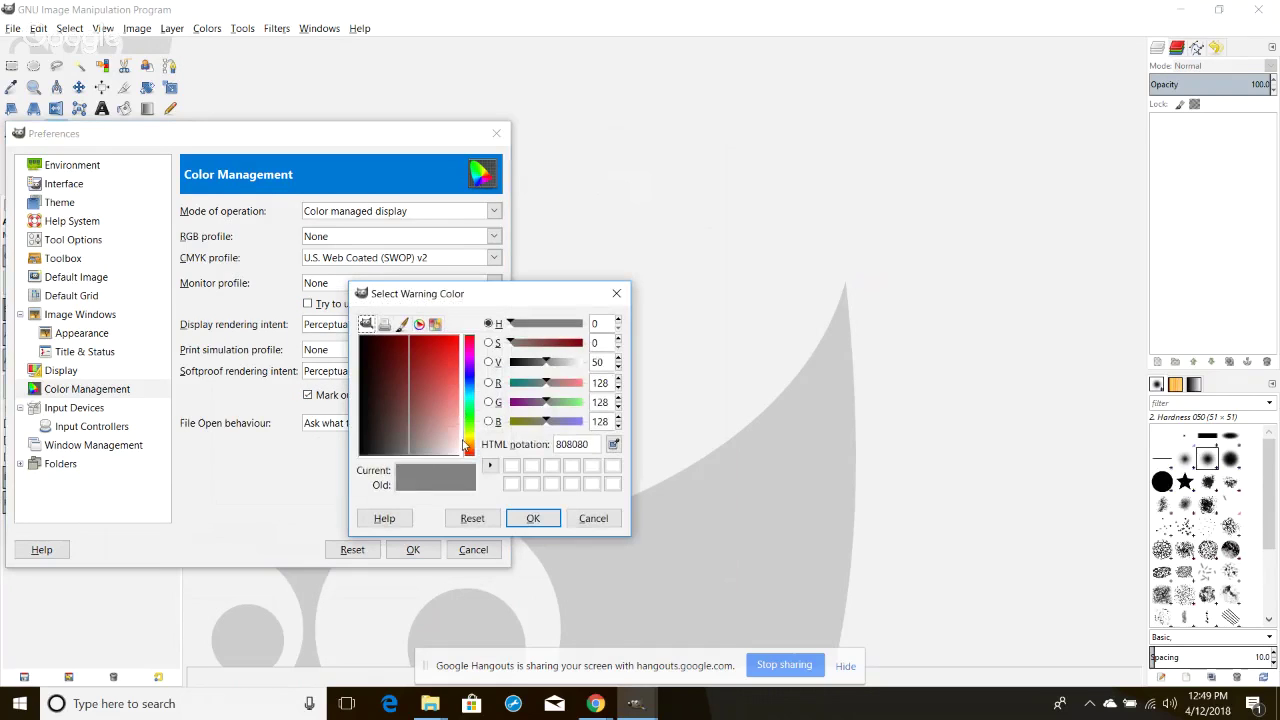
pyautogui.click(421, 405)
pyautogui.click(440, 341)
pyautogui.click(470, 357)
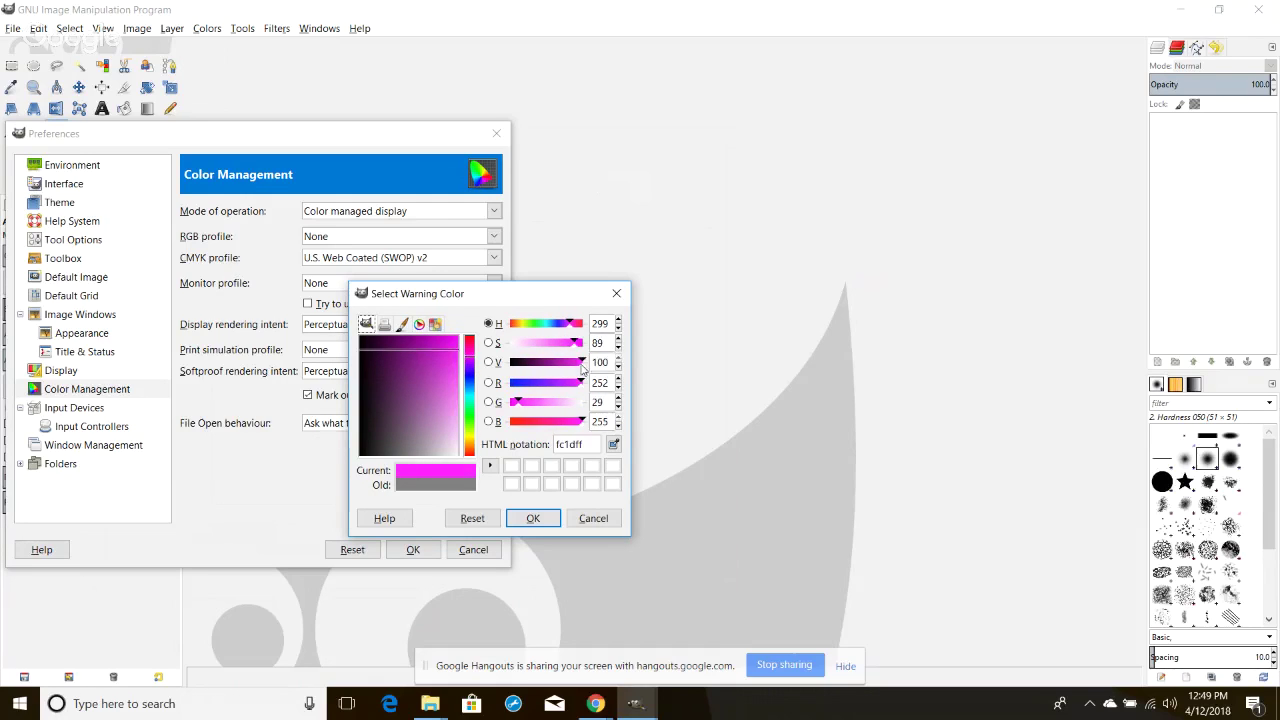
pyautogui.click(532, 518)
pyautogui.click(422, 555)
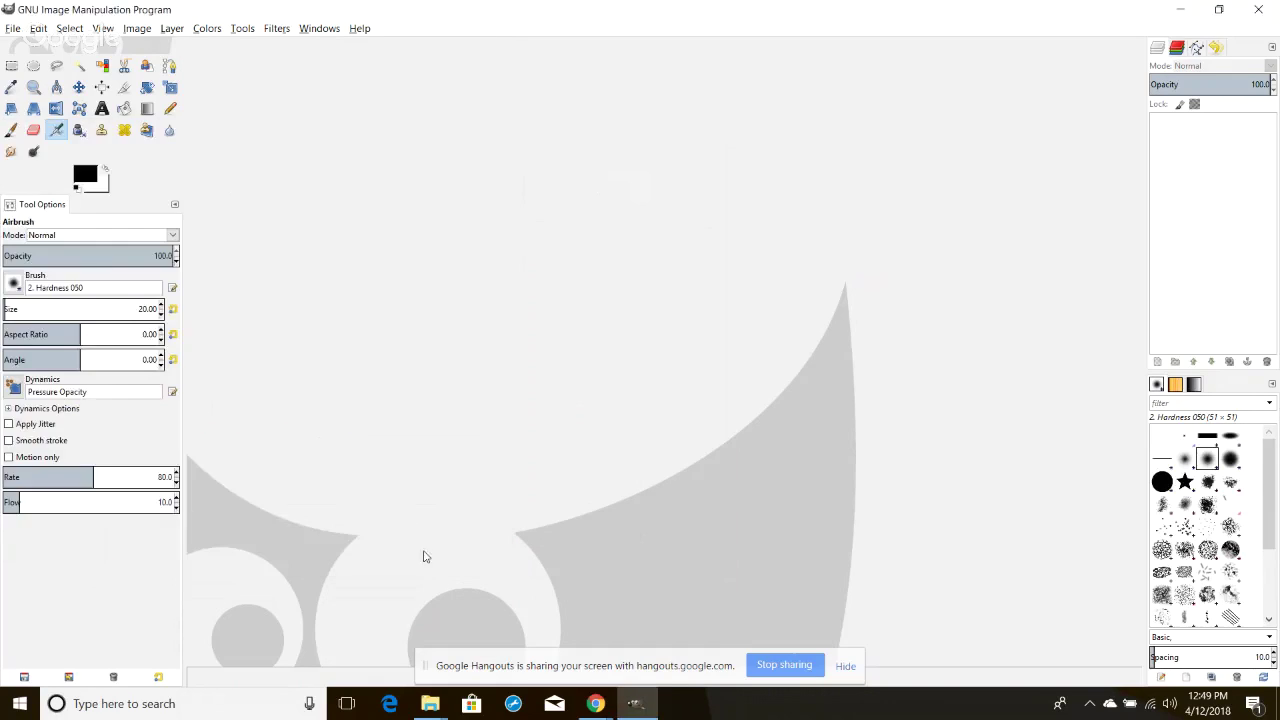
# Open the sunrise-165094.jpg photo
pyautogui.click(13, 28)
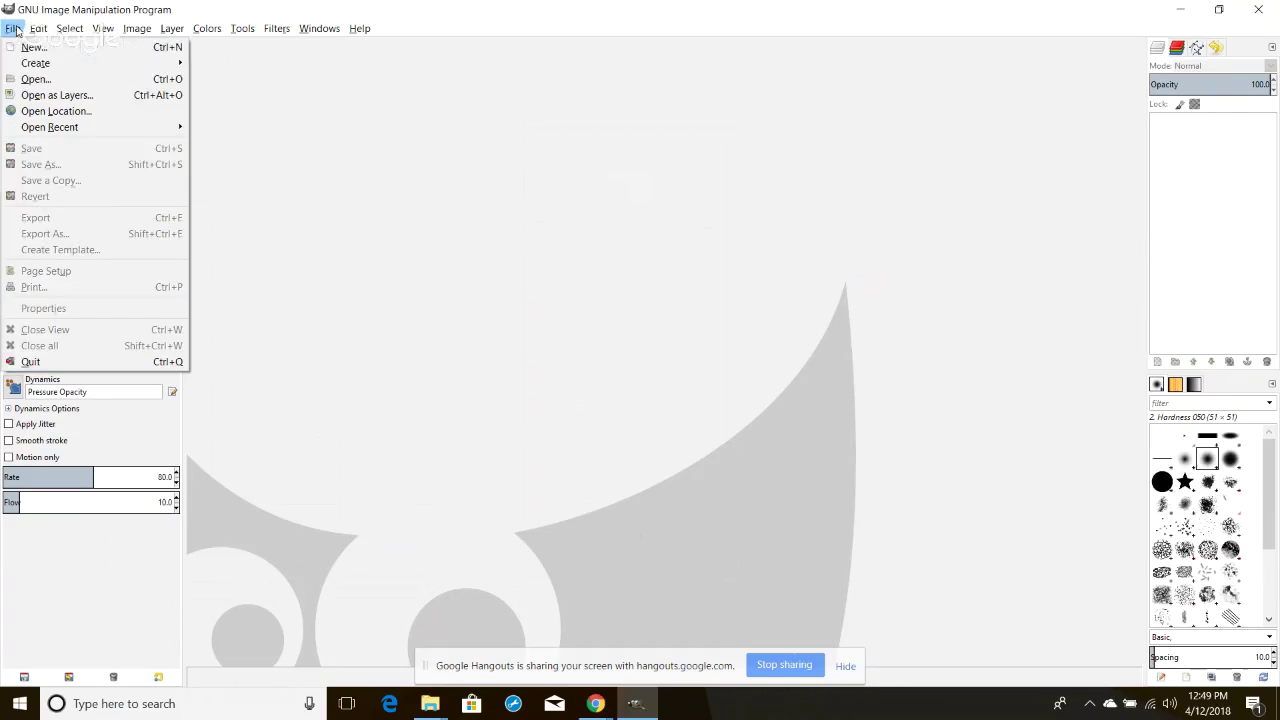
pyautogui.click(52, 84)
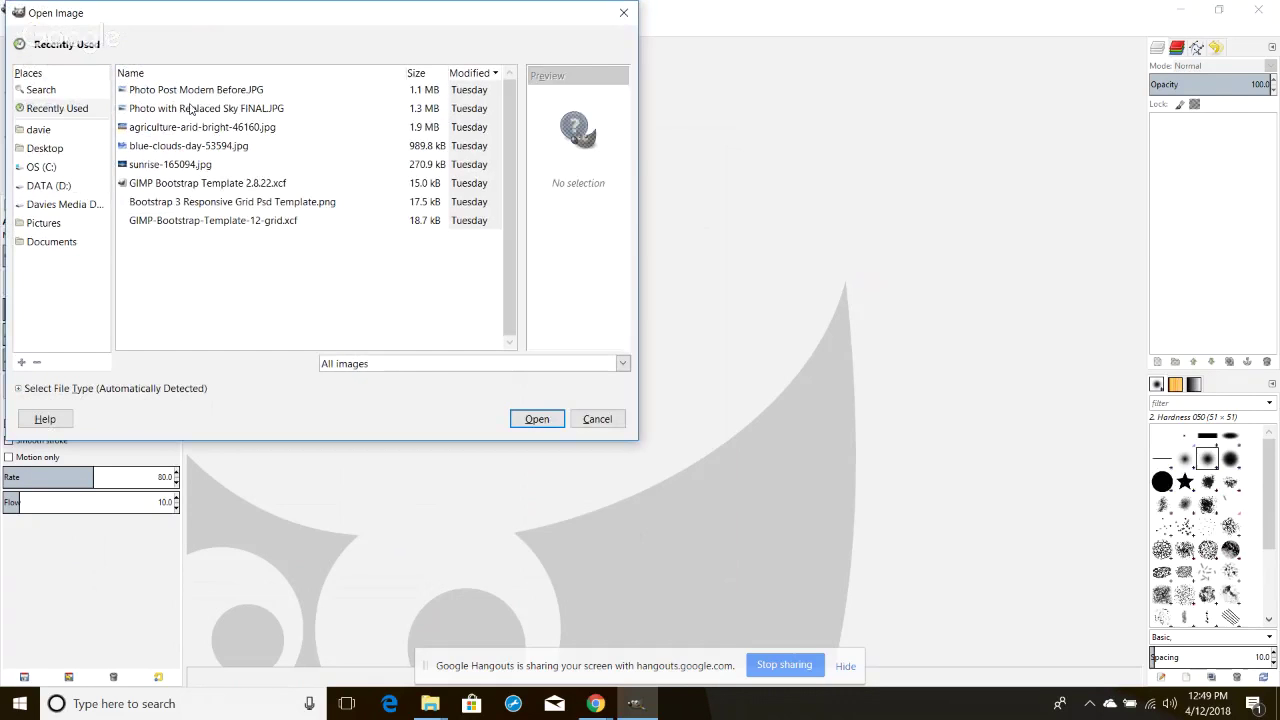
pyautogui.click(196, 130)
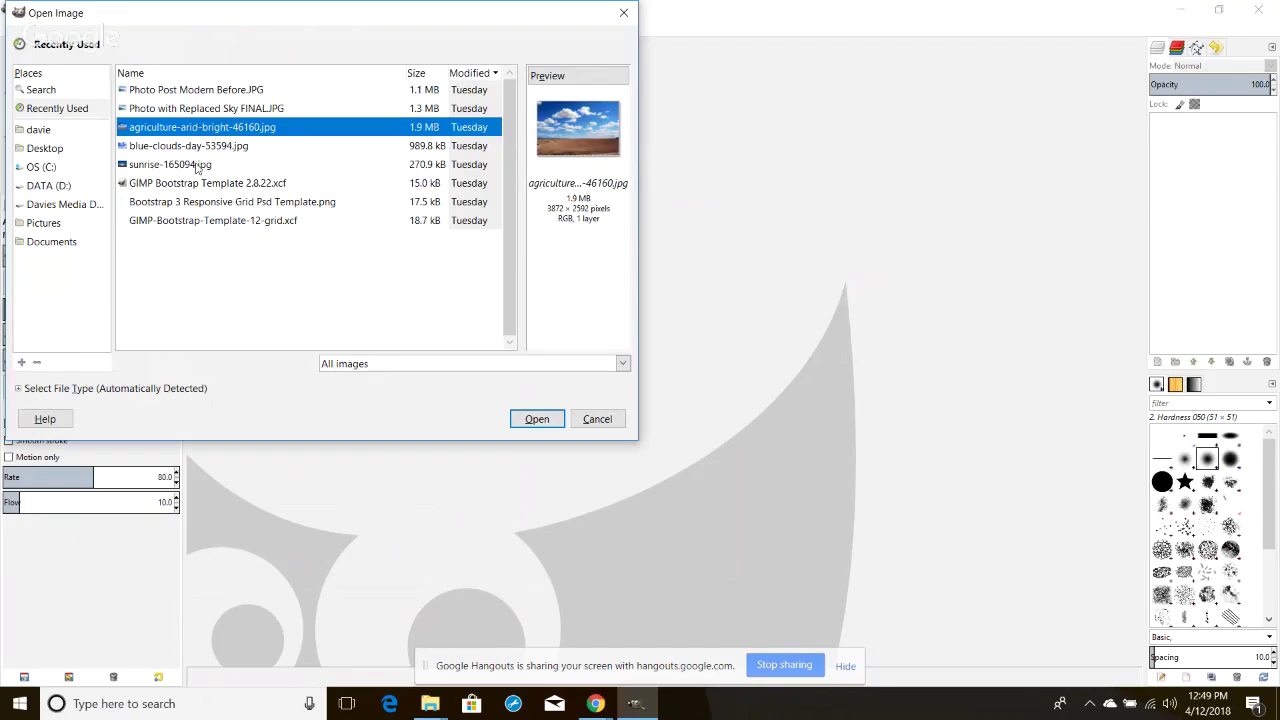
pyautogui.doubleClick(197, 166)
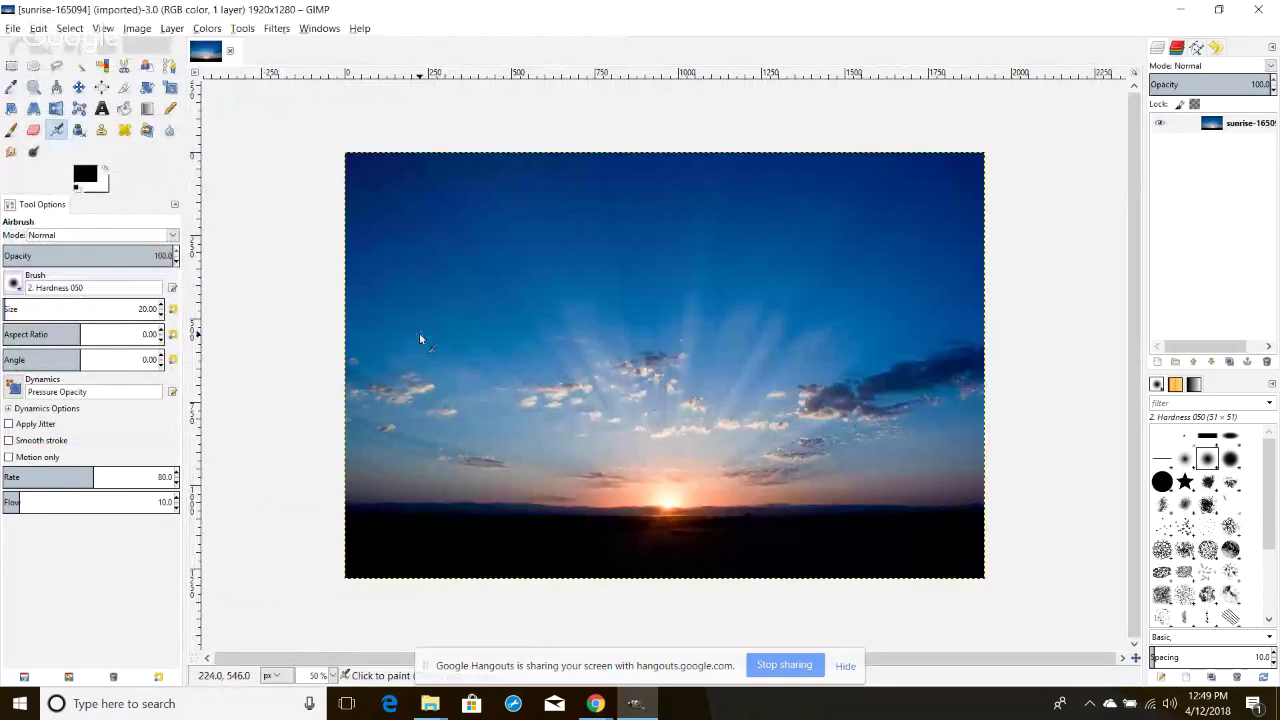
# Bring up the Color Display Filters dialog from the View menu, reopening it once
pyautogui.click(137, 28)
pyautogui.moveTo(104, 28)
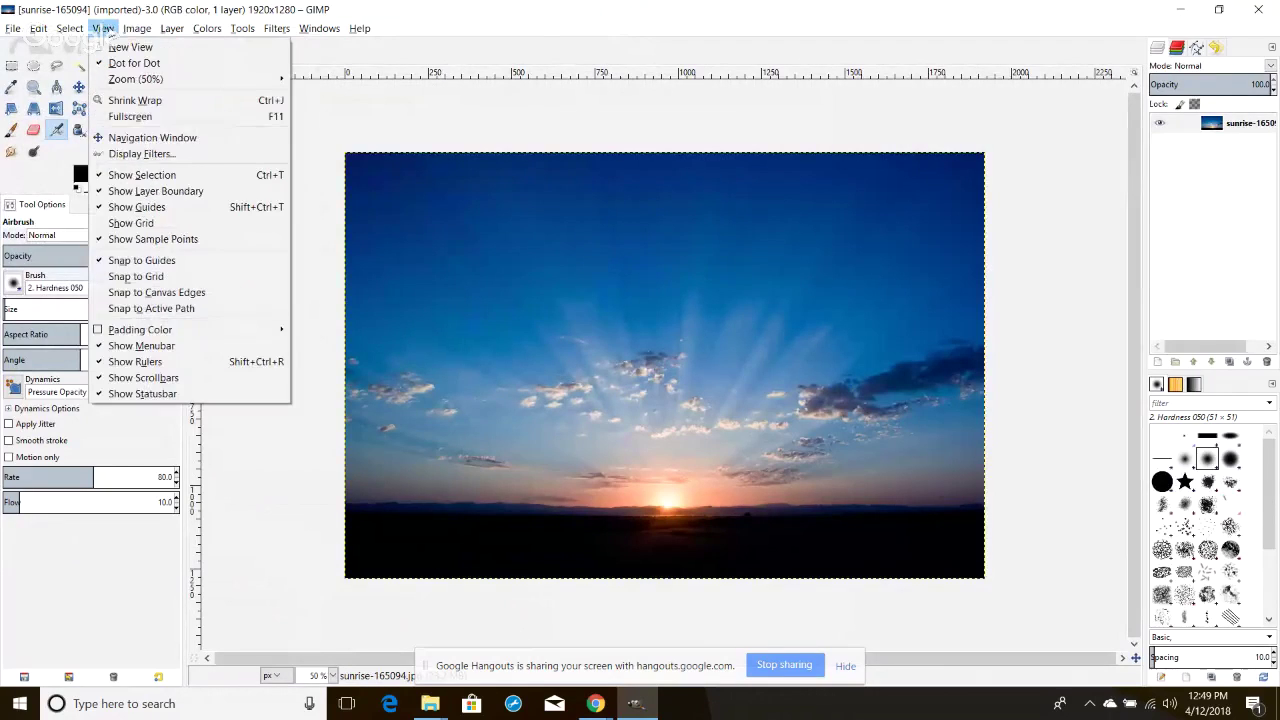
pyautogui.click(138, 154)
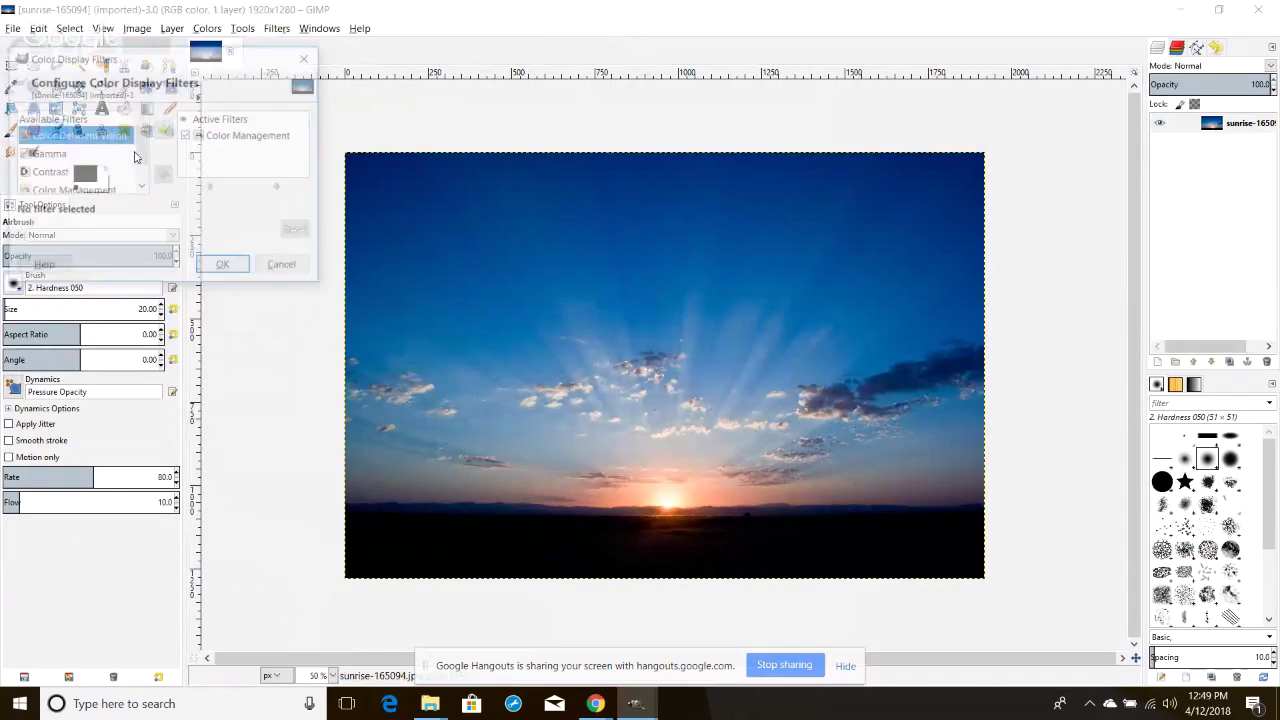
pyautogui.click(308, 57)
pyautogui.click(103, 28)
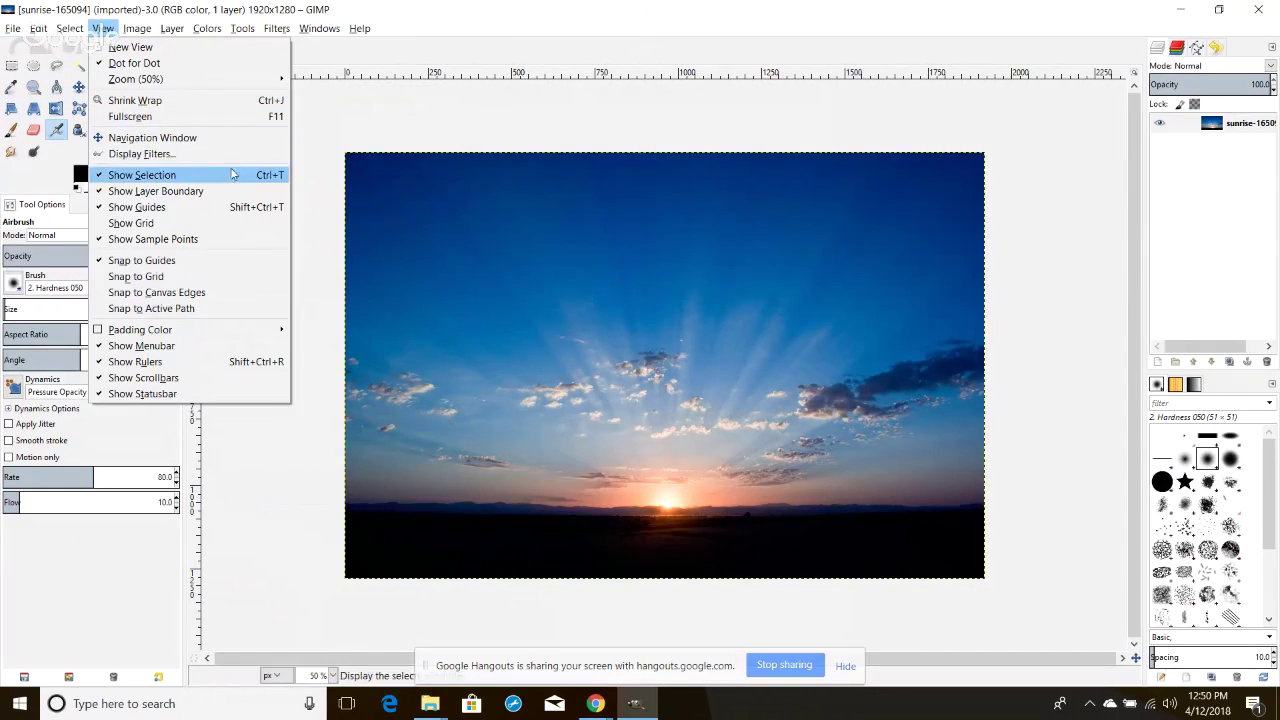
pyautogui.click(193, 155)
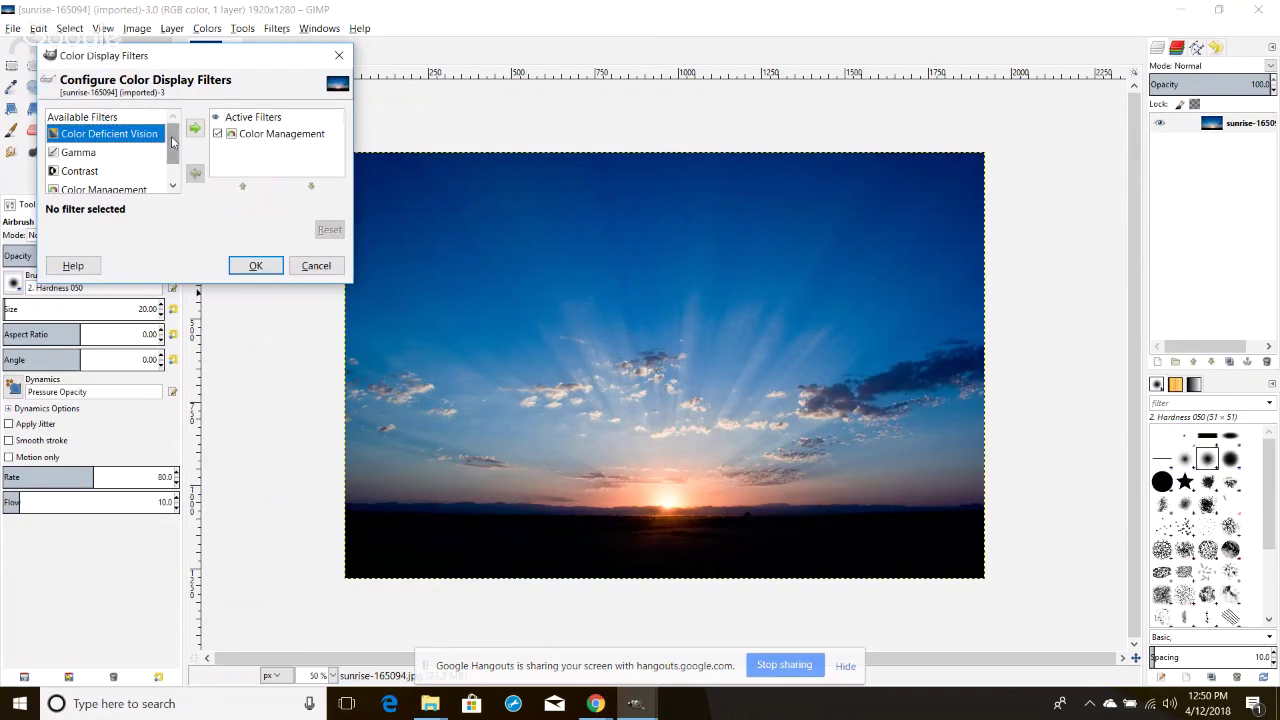
# Add a Color Proof display filter set to the U.S. Web Coated (SWOP) v2 profile
pyautogui.click(174, 187)
pyautogui.click(137, 166)
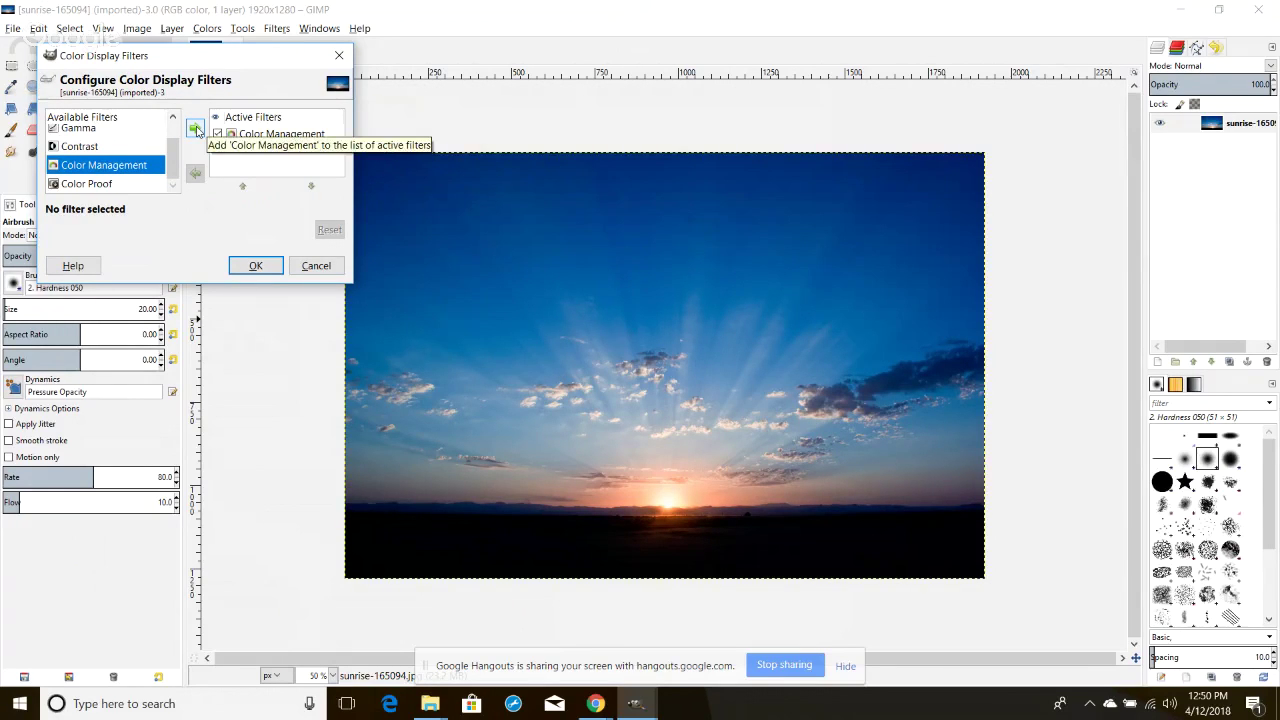
pyautogui.click(232, 137)
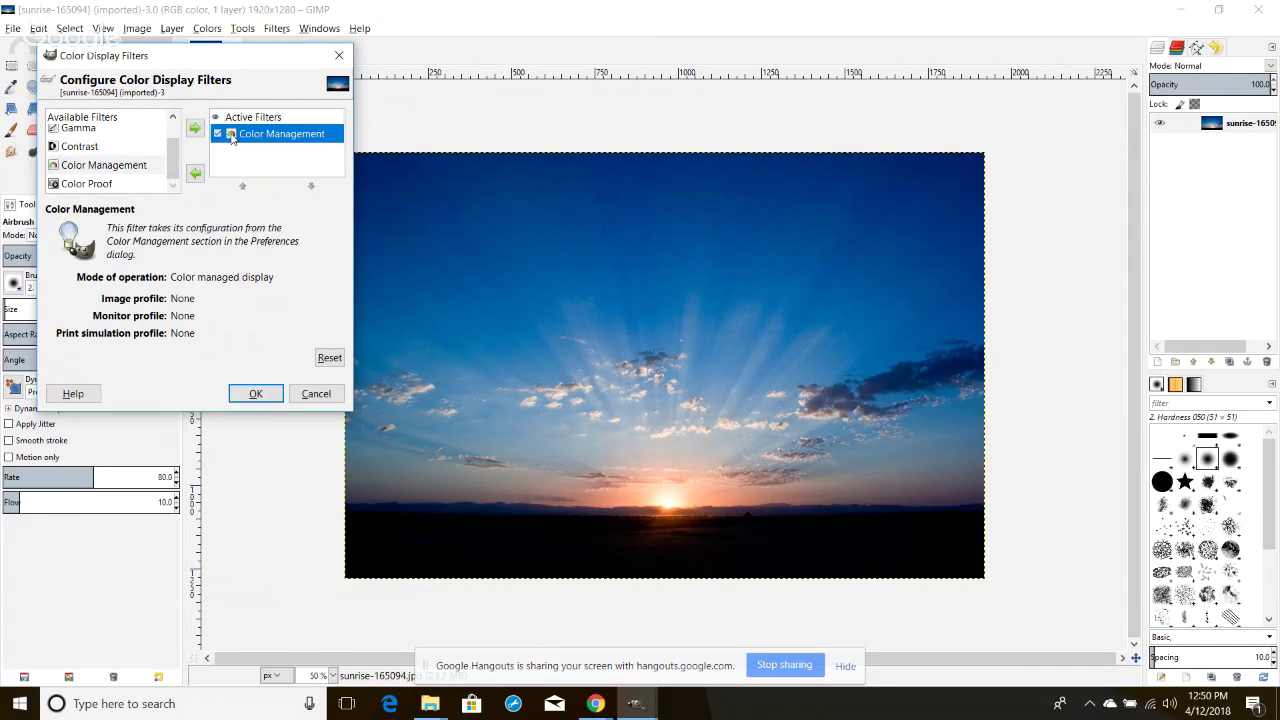
pyautogui.click(105, 183)
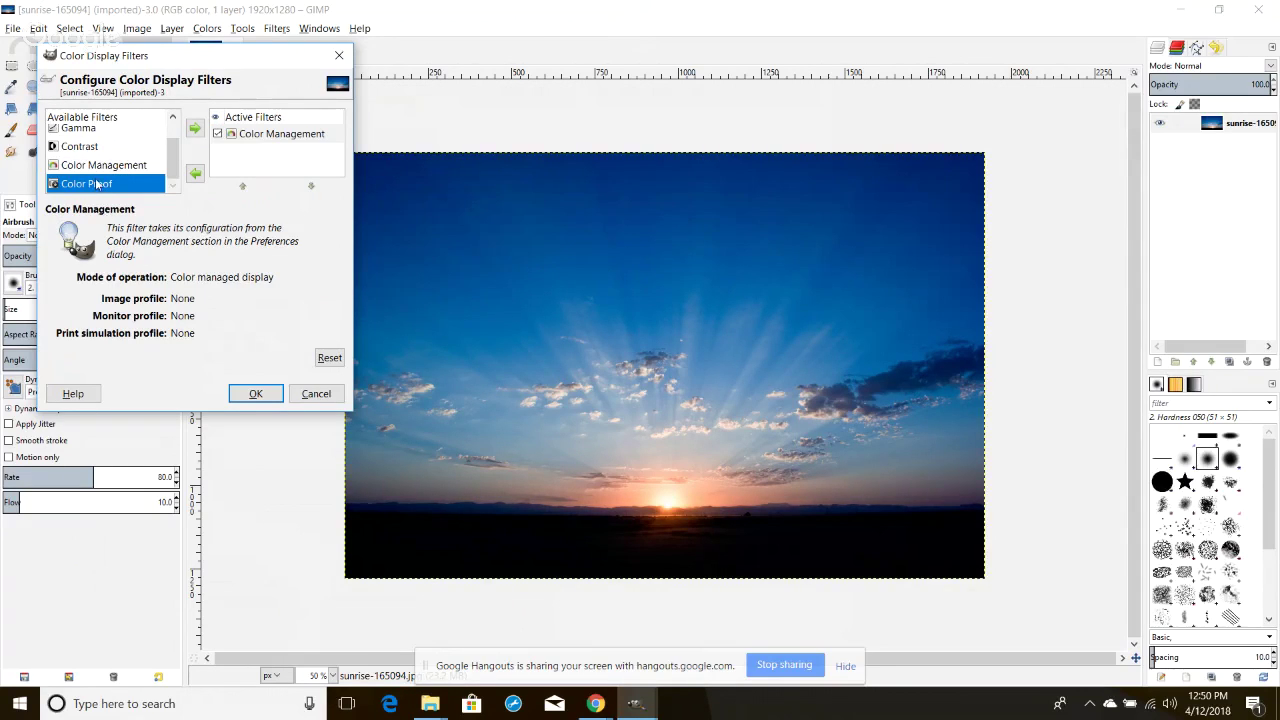
pyautogui.click(188, 132)
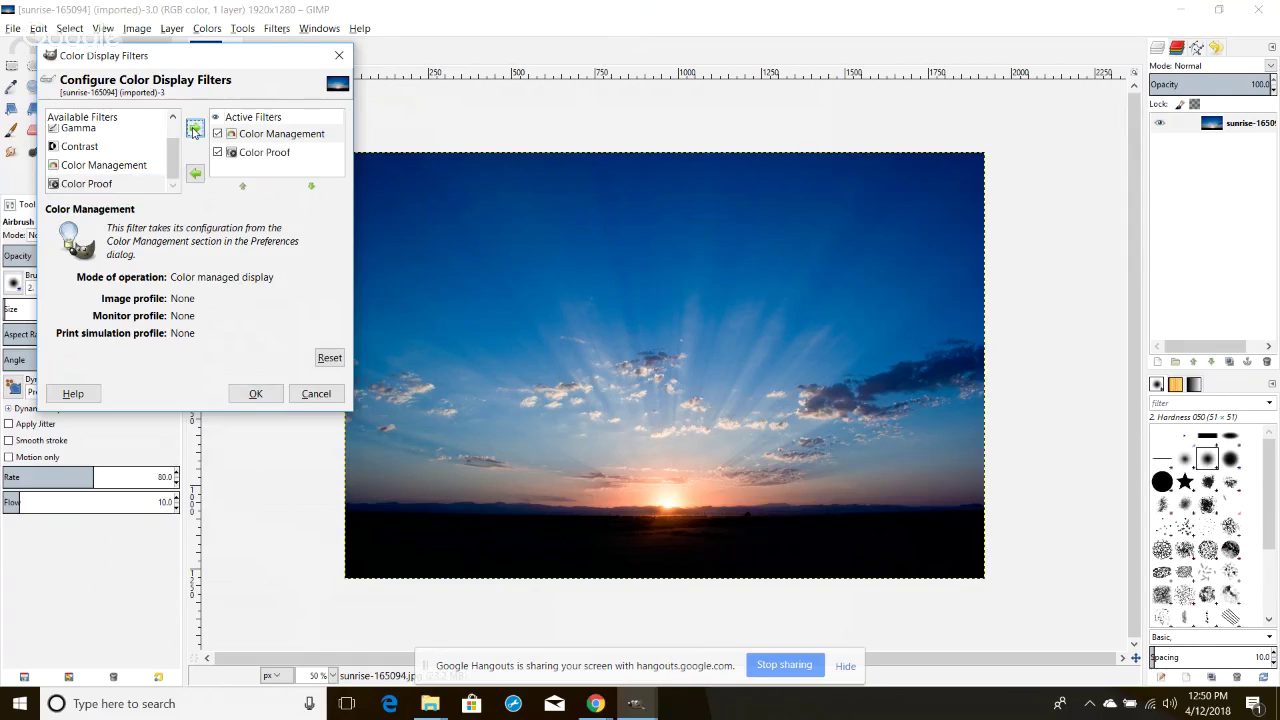
pyautogui.click(275, 156)
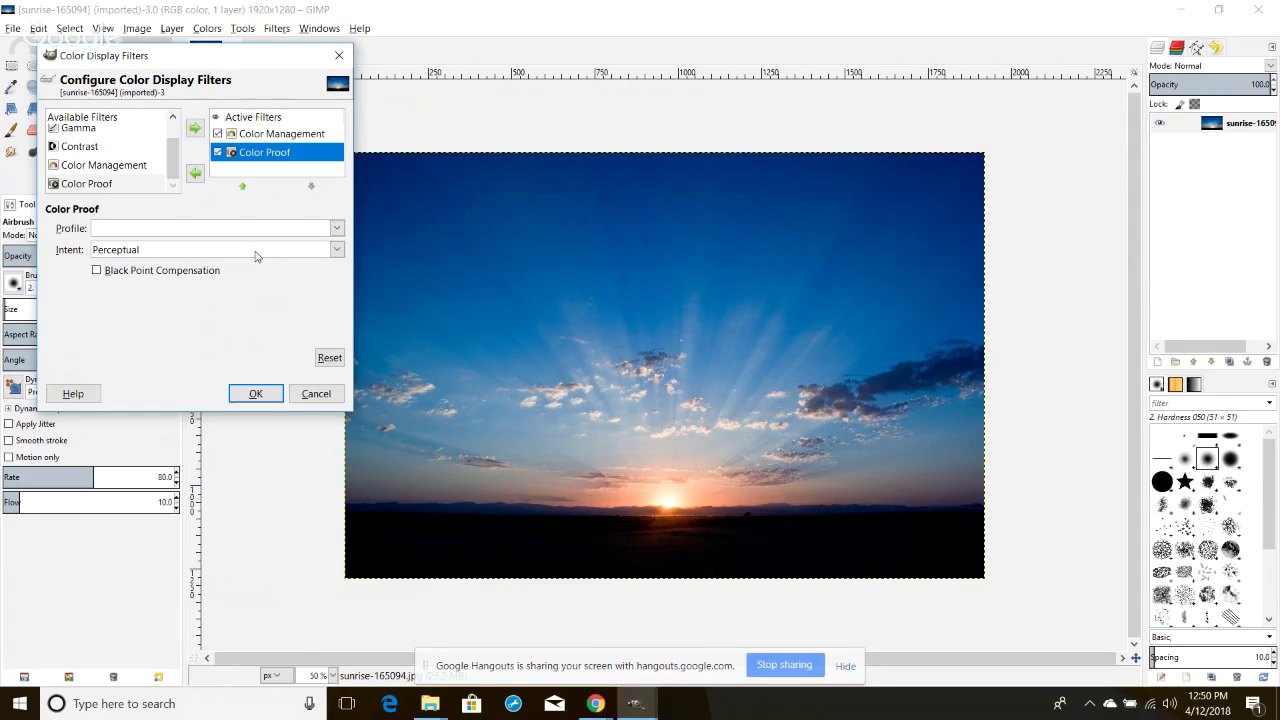
pyautogui.click(113, 230)
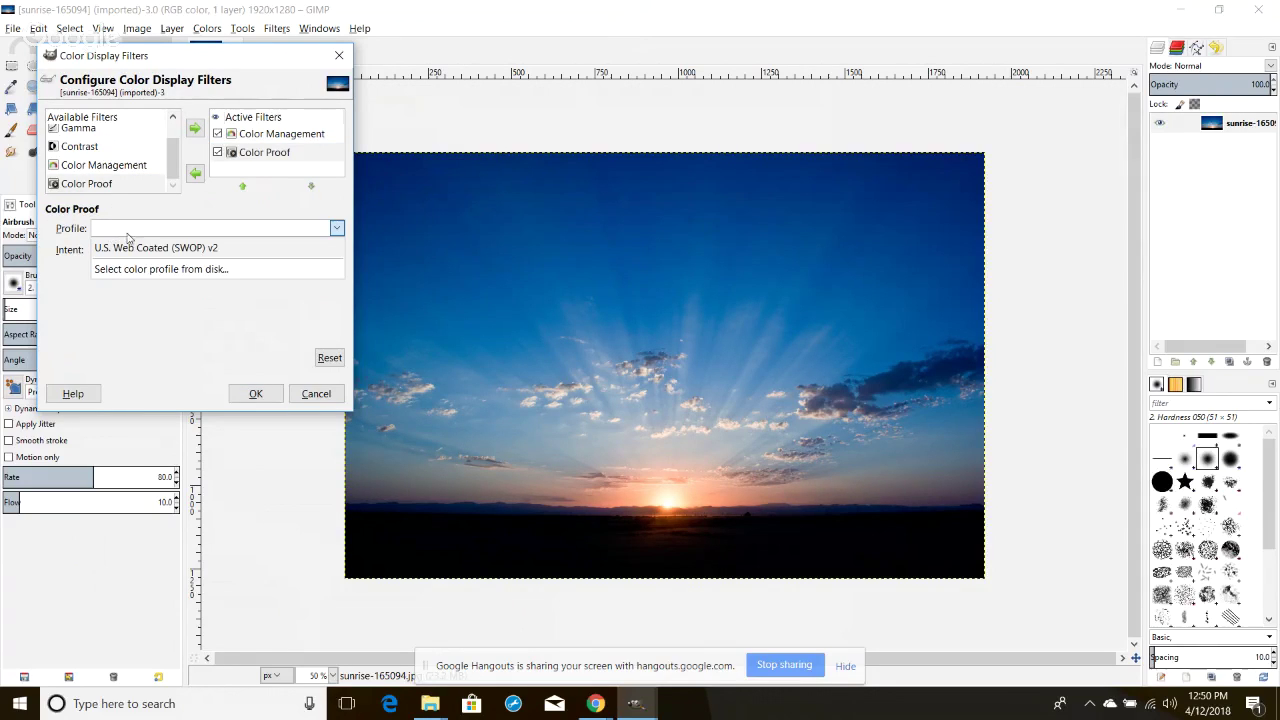
pyautogui.click(190, 248)
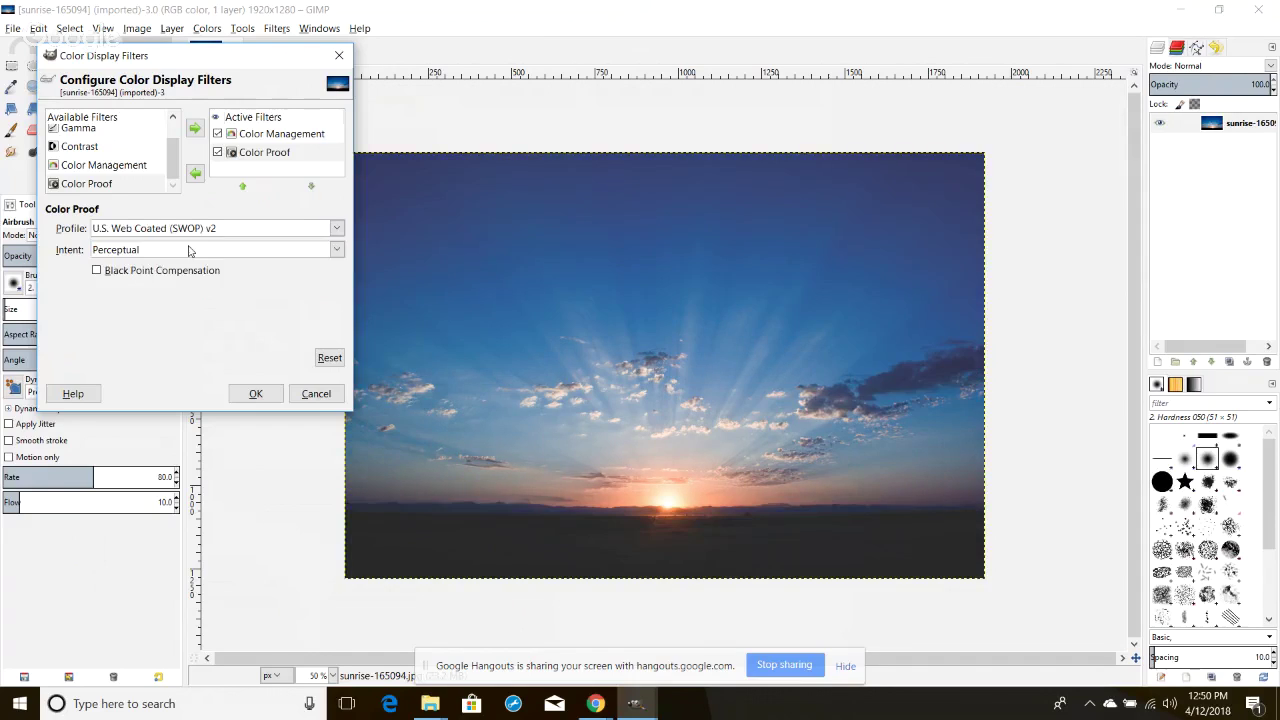
pyautogui.click(196, 232)
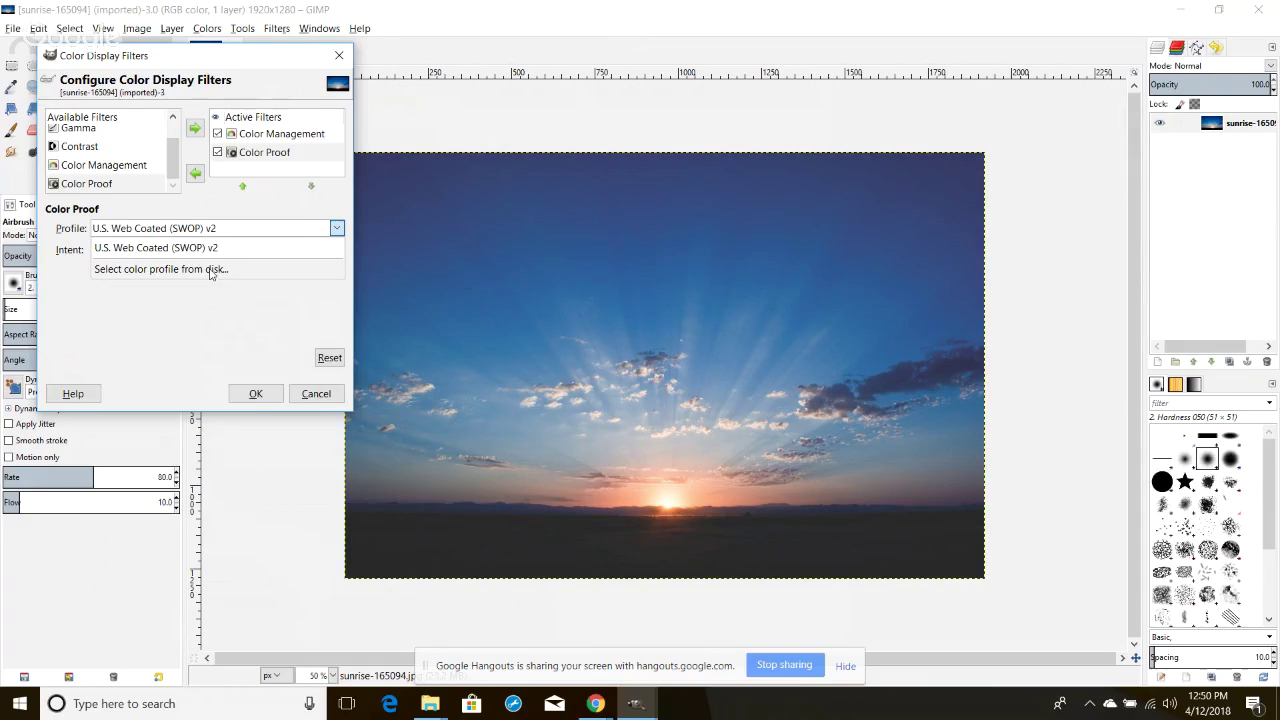
pyautogui.click(211, 303)
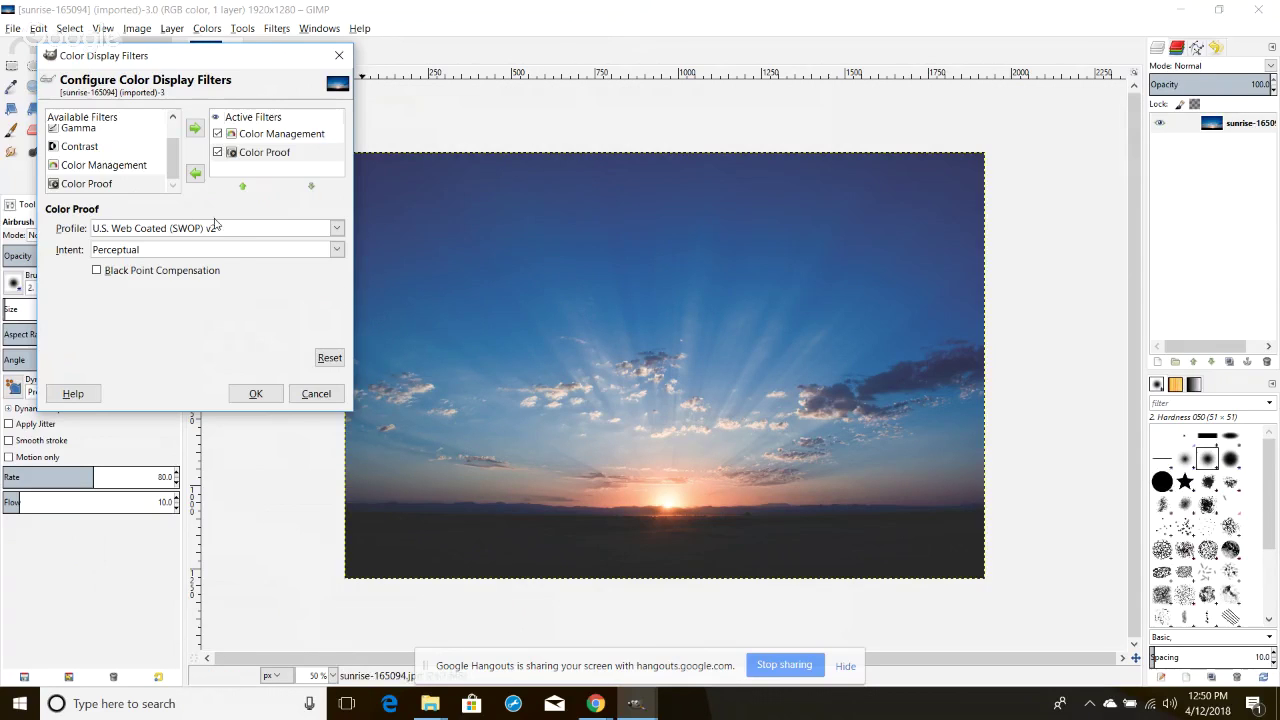
# Toggle the Color Proof filter off and on to compare the sunrise photo, then close the dialog
pyautogui.click(218, 153)
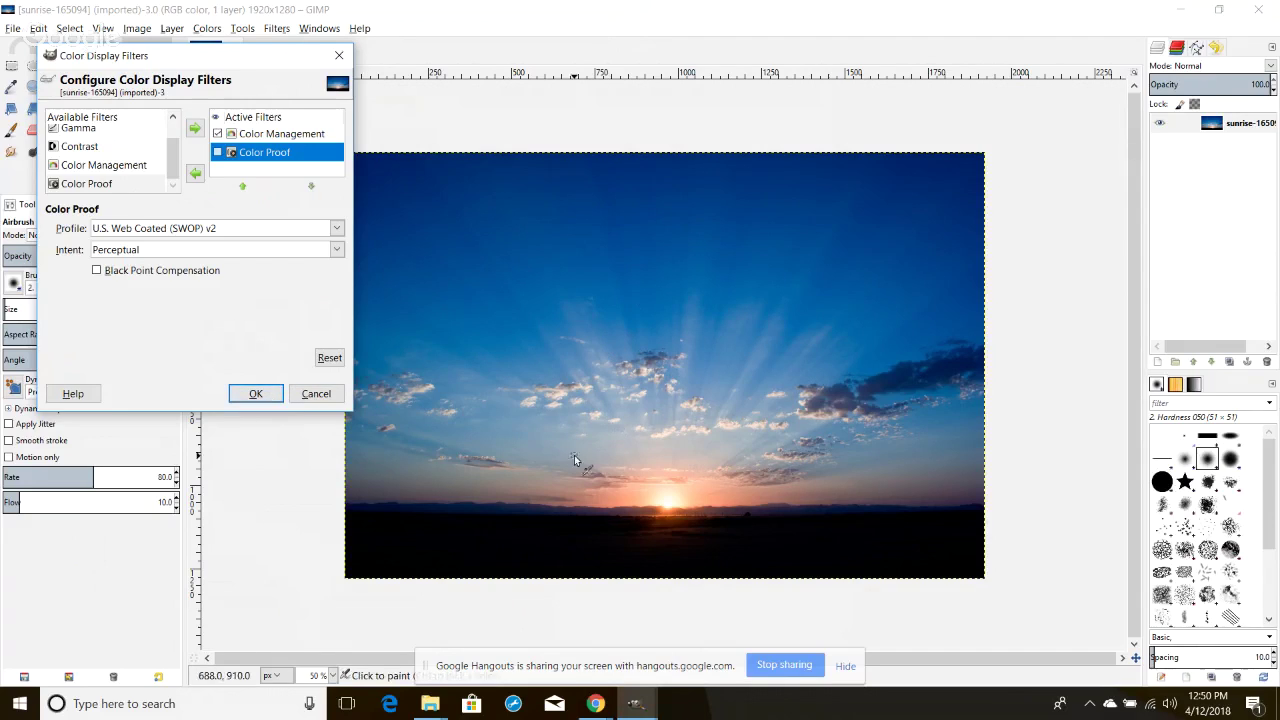
pyautogui.click(217, 152)
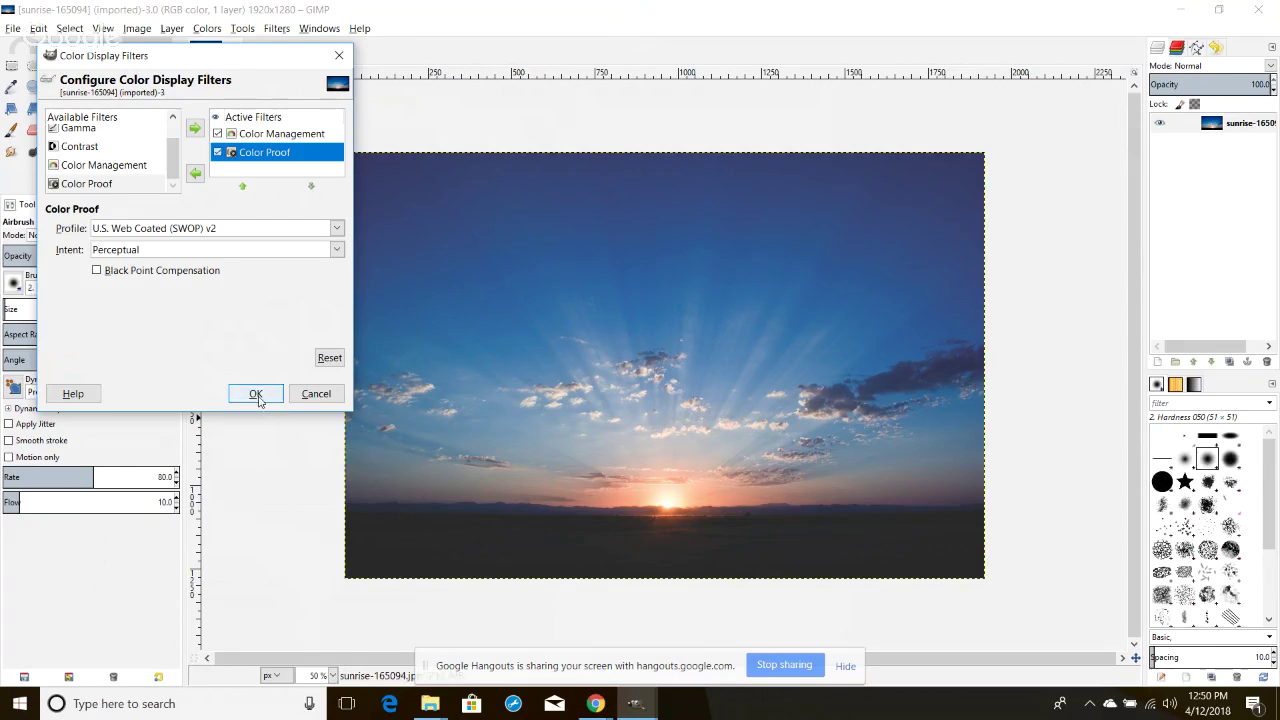
pyautogui.click(218, 153)
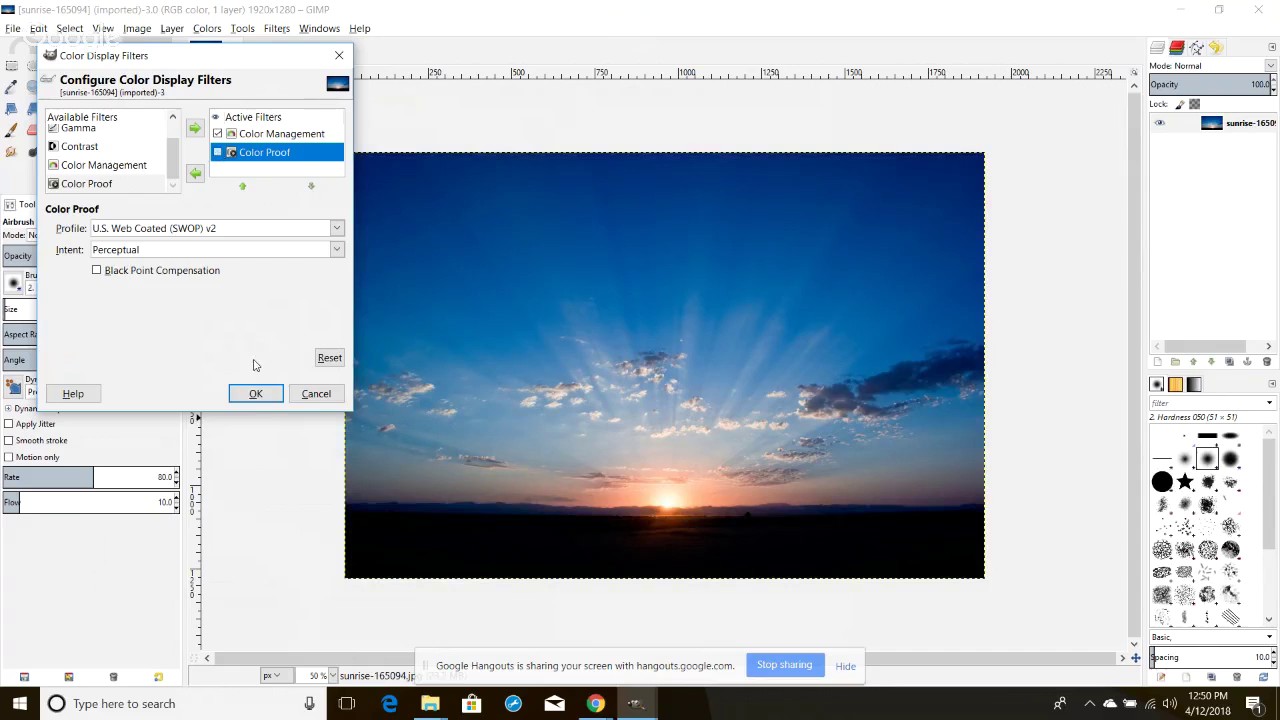
pyautogui.click(272, 395)
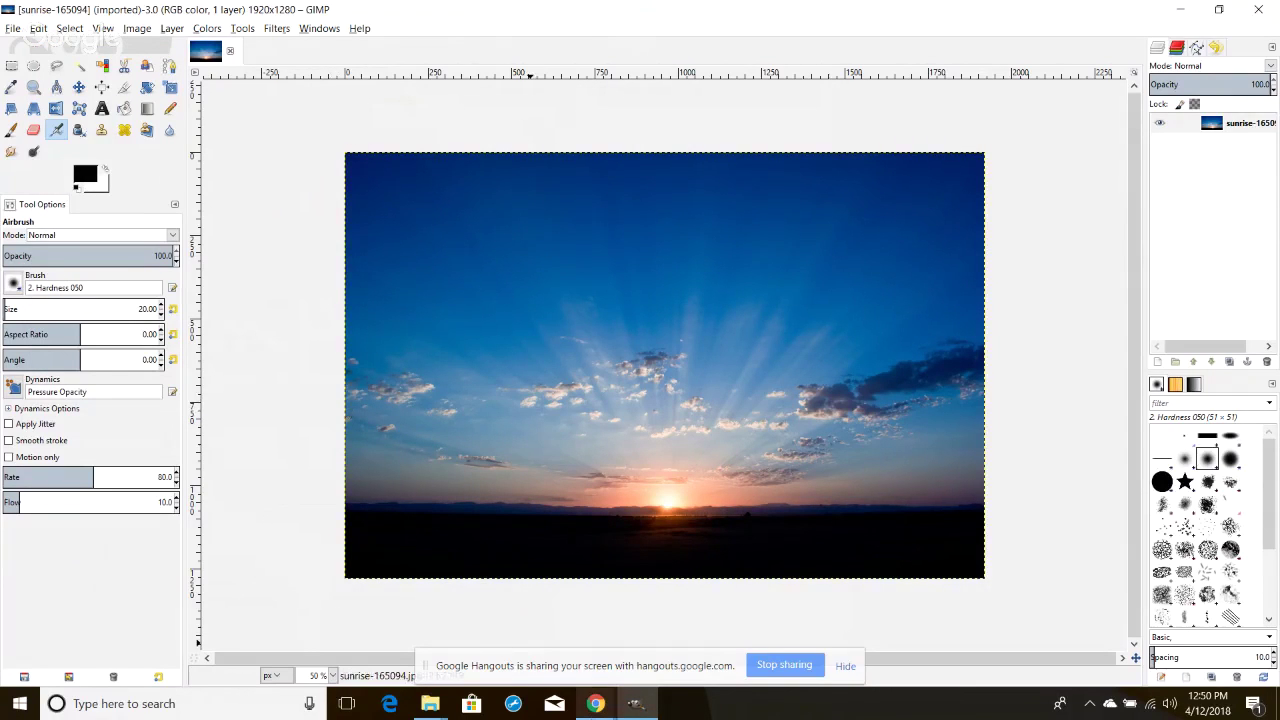
# Stop screen sharing in the Google Hangouts window
pyautogui.moveTo(595, 703)
pyautogui.click(654, 612)
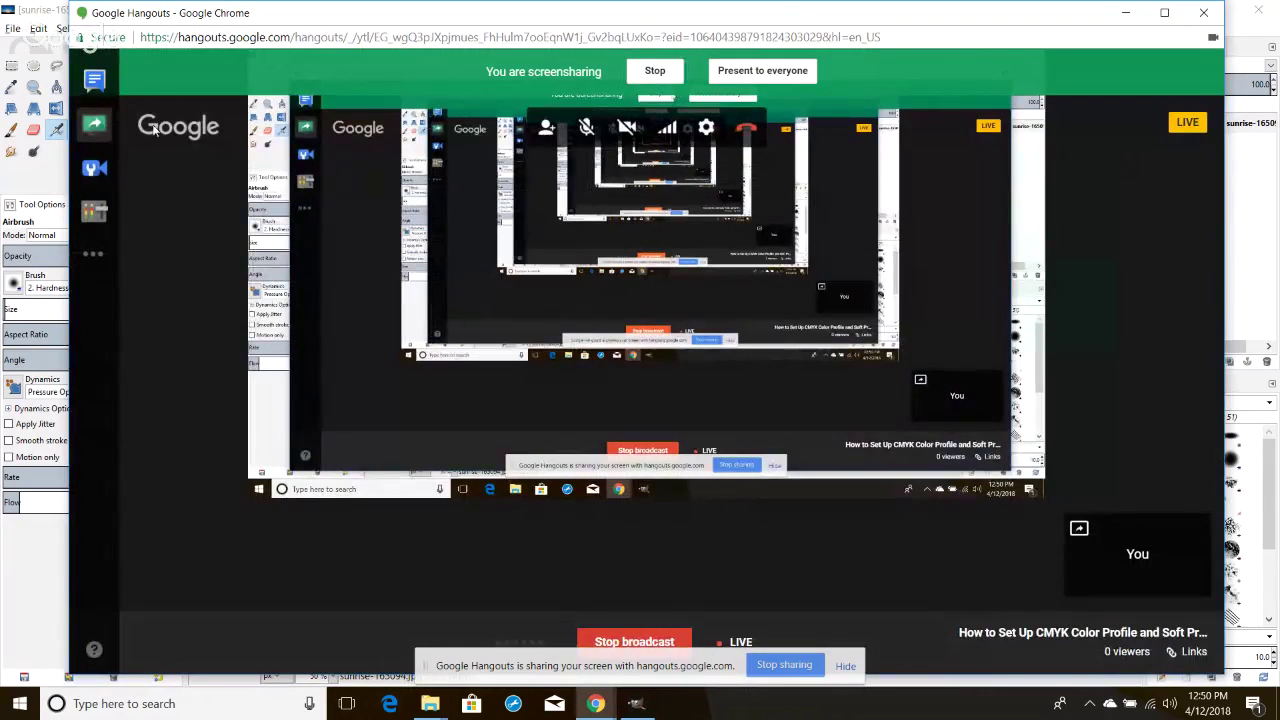
pyautogui.click(654, 71)
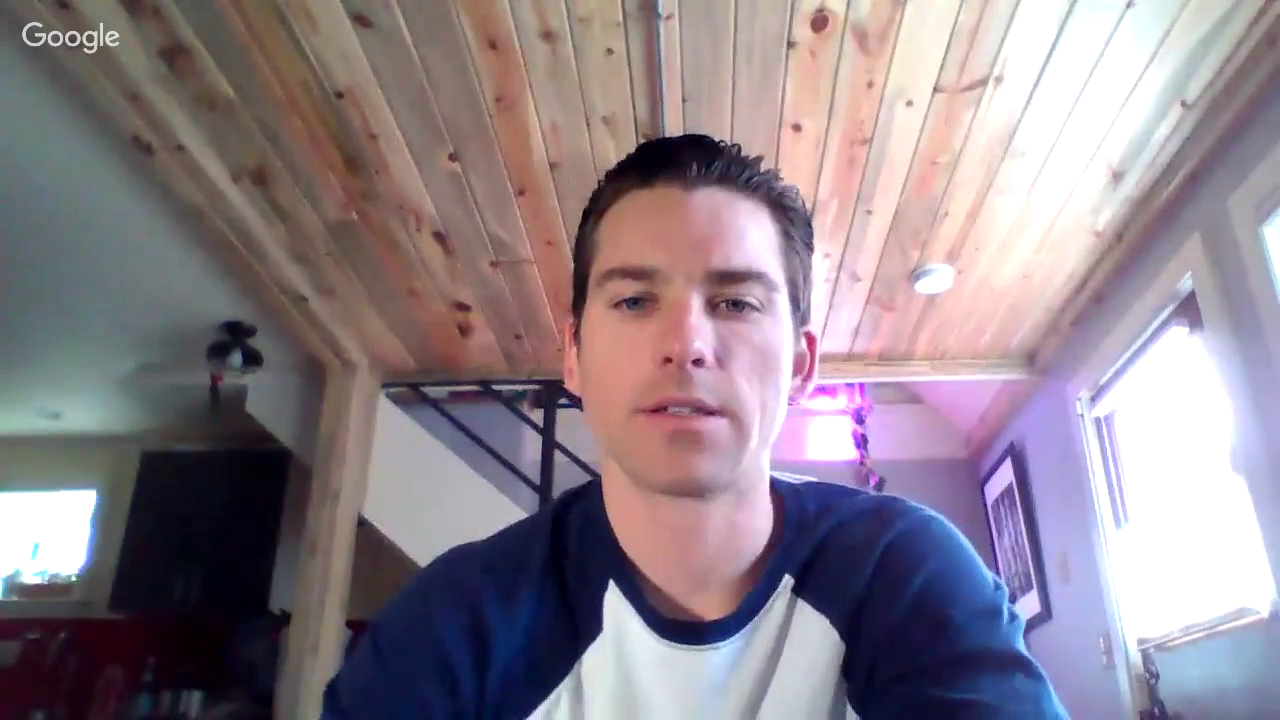